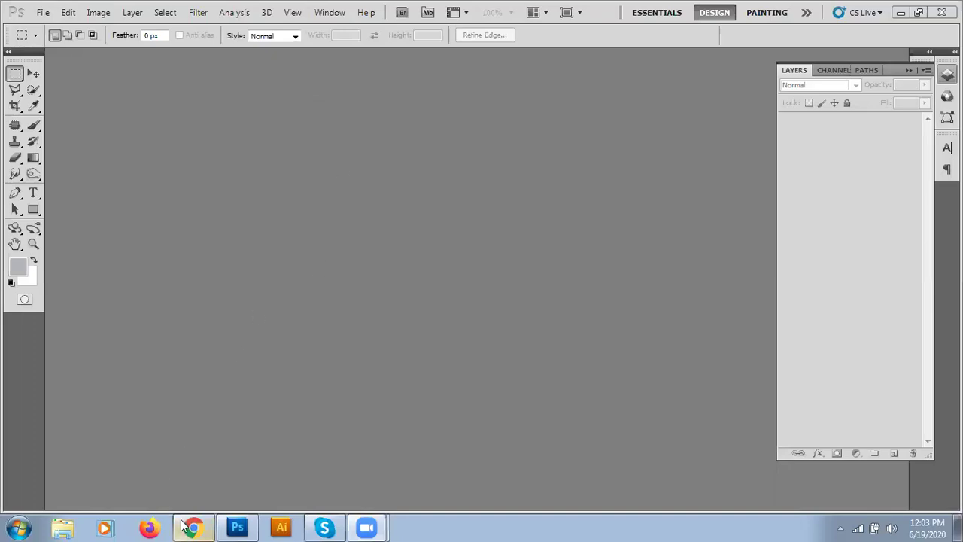
# - Switch from Photoshop to the Chrome browser showing the Google homepage
pyautogui.moveTo(200, 527)
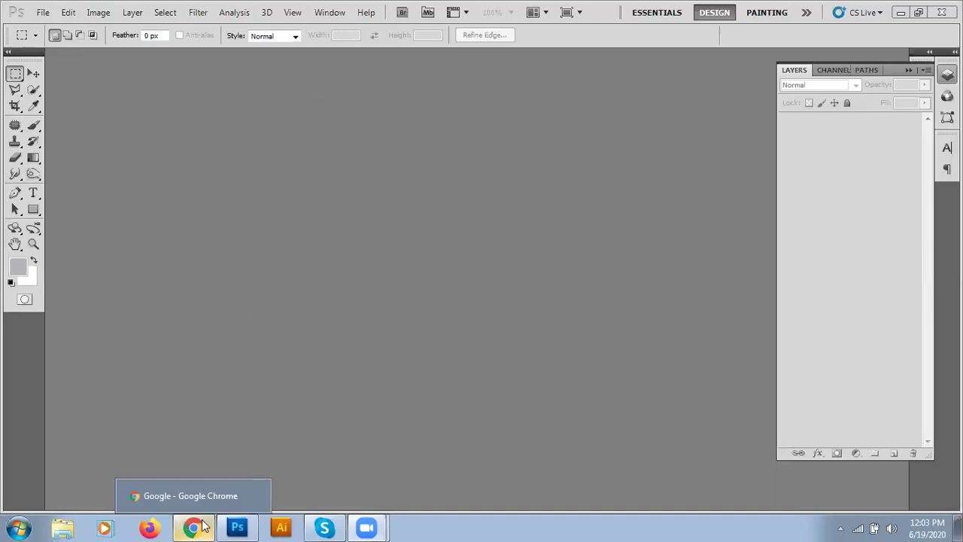
pyautogui.click(197, 527)
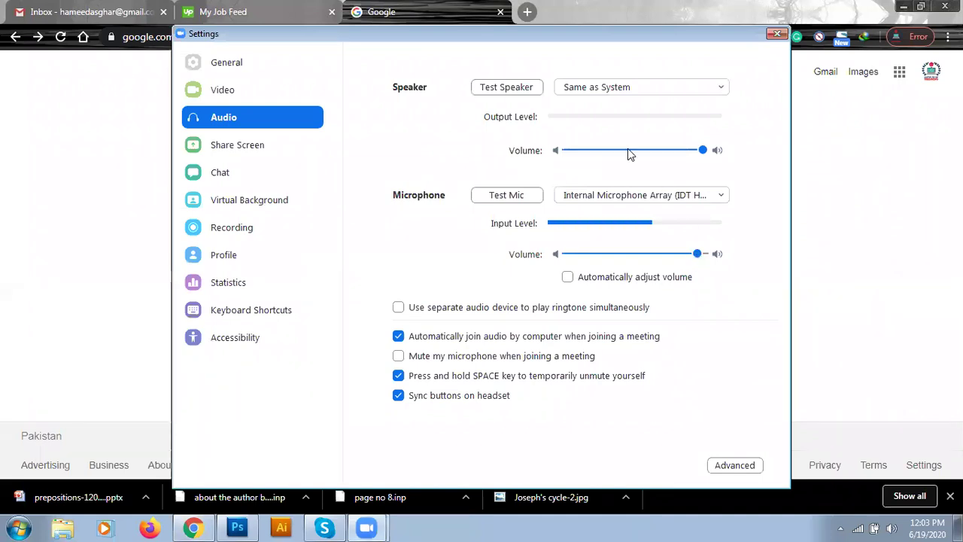
# - Search Google for 'visiting card size' and highlight the 3.5 x 2 inches answer
pyautogui.click(775, 36)
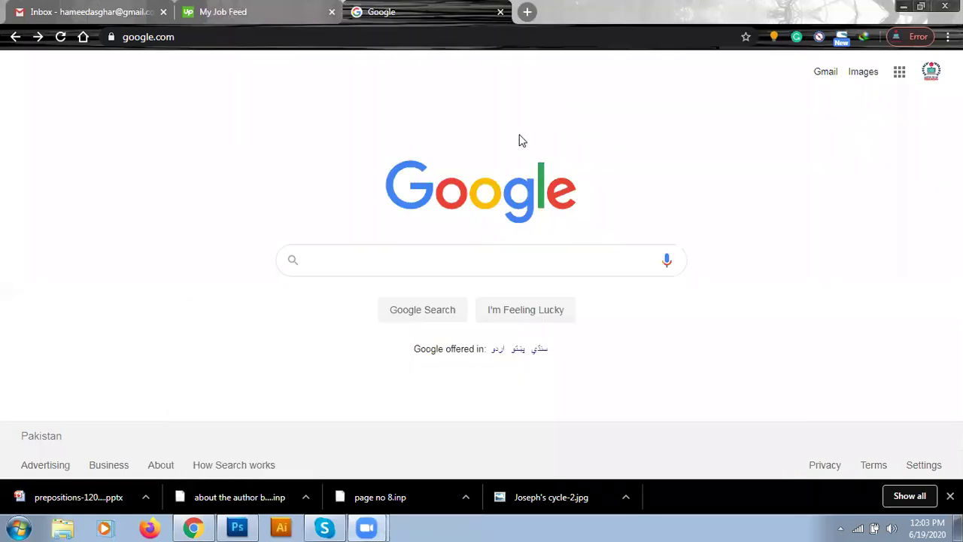
pyautogui.click(346, 268)
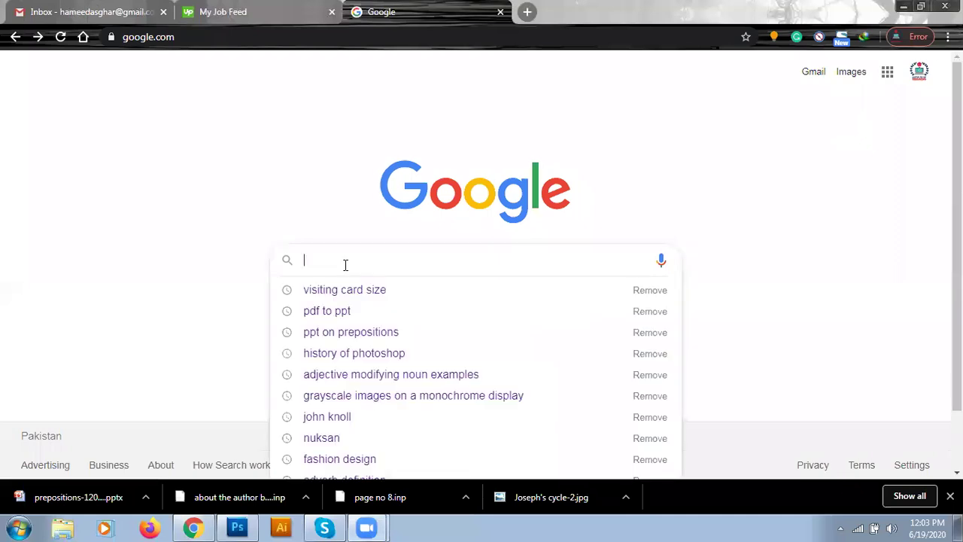
pyautogui.click(336, 297)
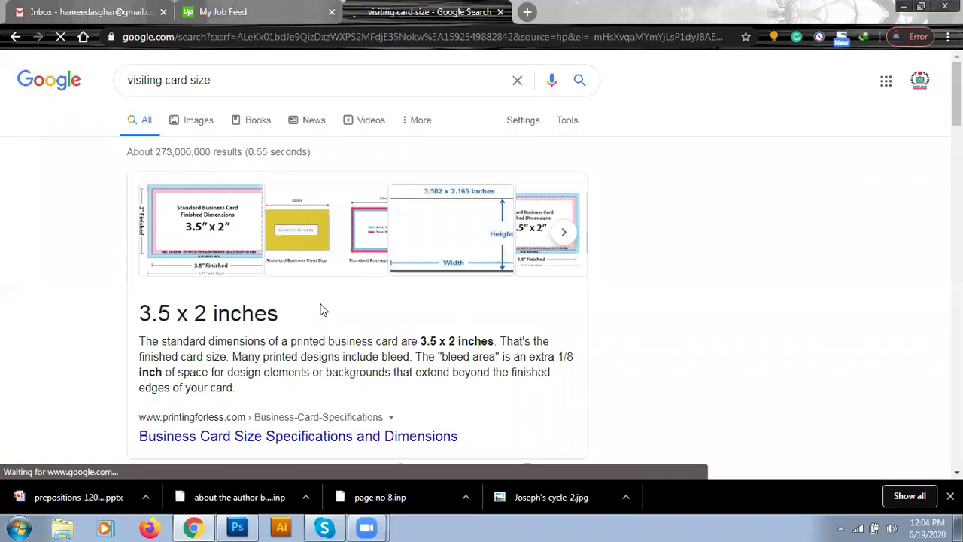
pyautogui.moveTo(138, 314); pyautogui.dragTo(277, 315)
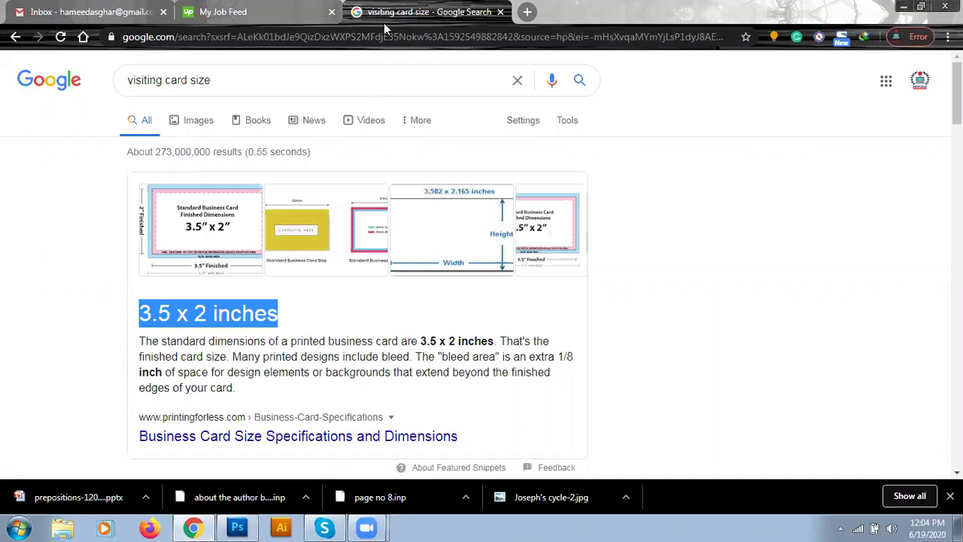
pyautogui.click(949, 495)
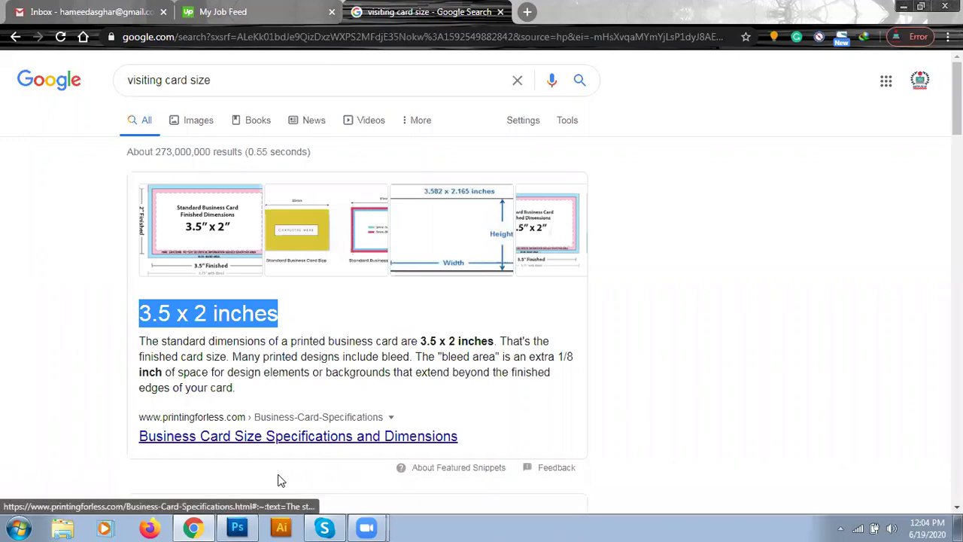
# - Start a new Photoshop document 3.5 × 2 inches at 300 pixels/inch
pyautogui.click(251, 527)
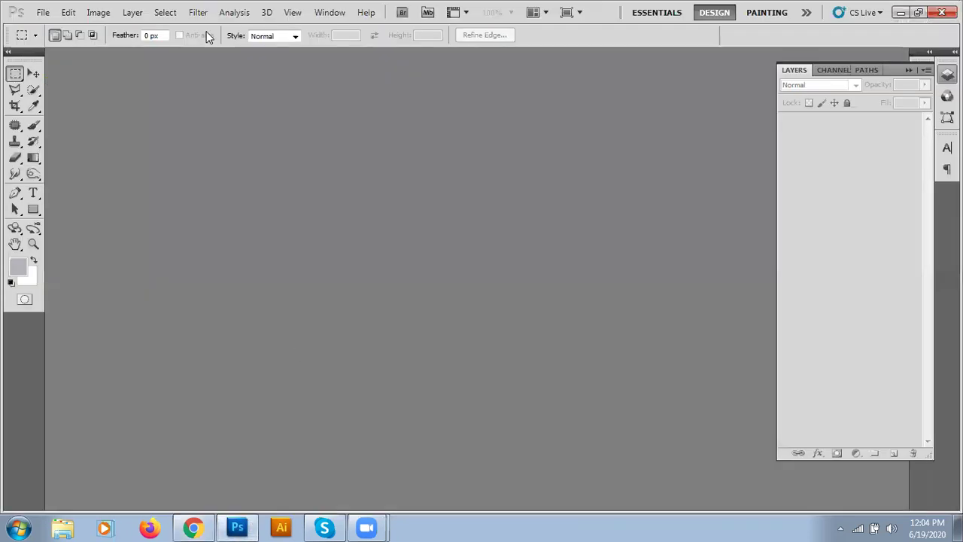
pyautogui.click(44, 12)
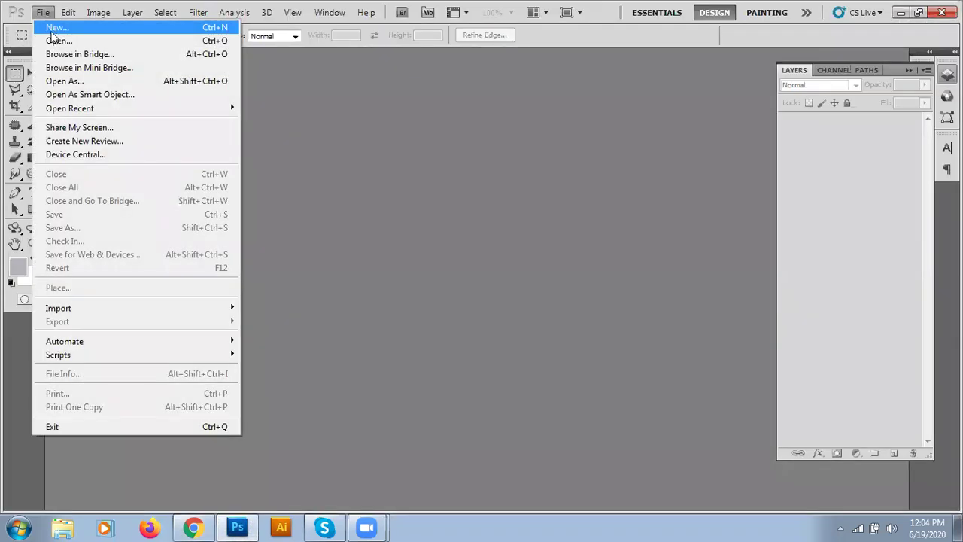
pyautogui.click(54, 28)
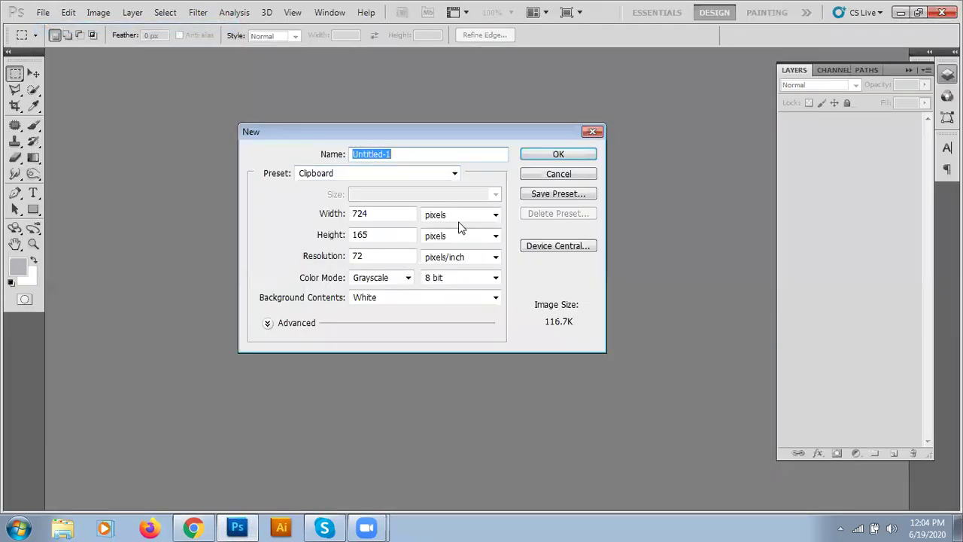
pyautogui.click(443, 216)
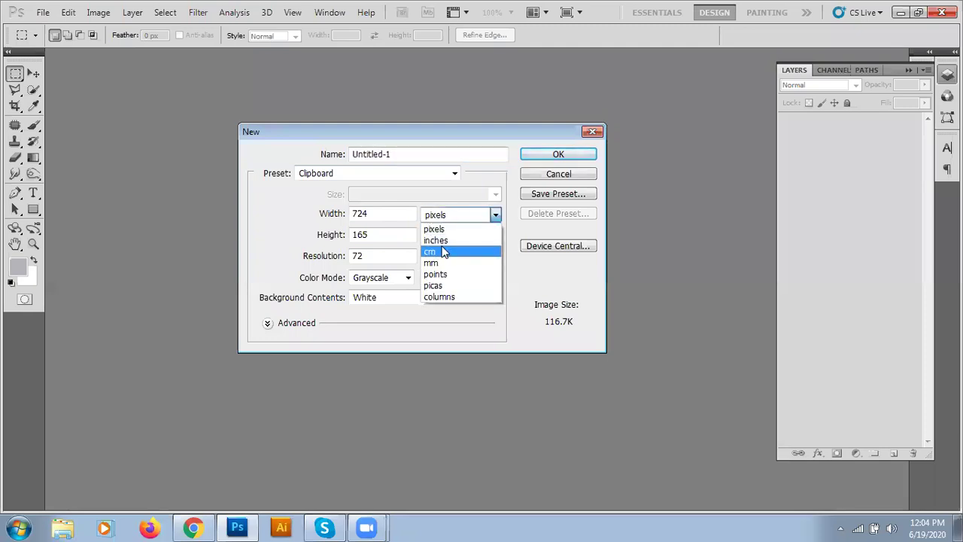
pyautogui.click(440, 240)
pyautogui.moveTo(398, 214); pyautogui.dragTo(259, 209)
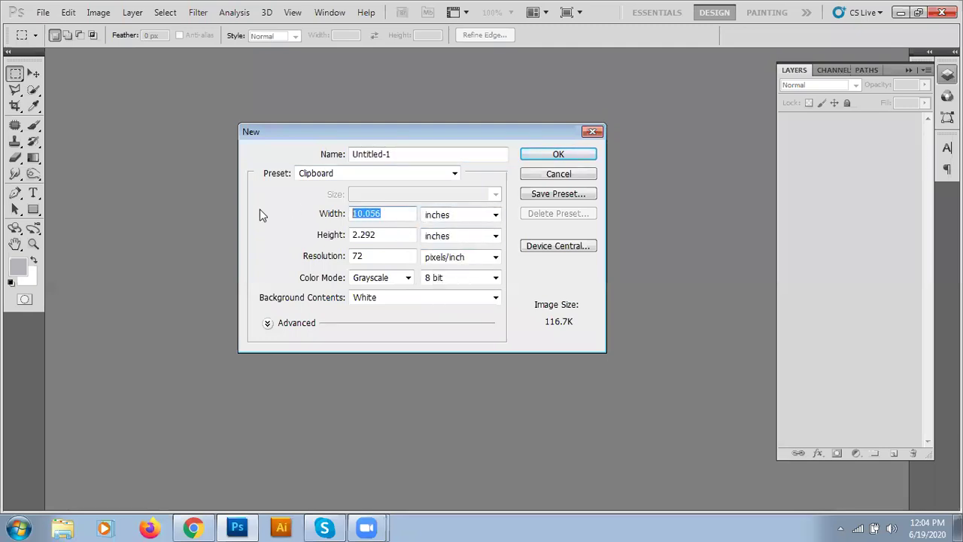
pyautogui.write('3.5')
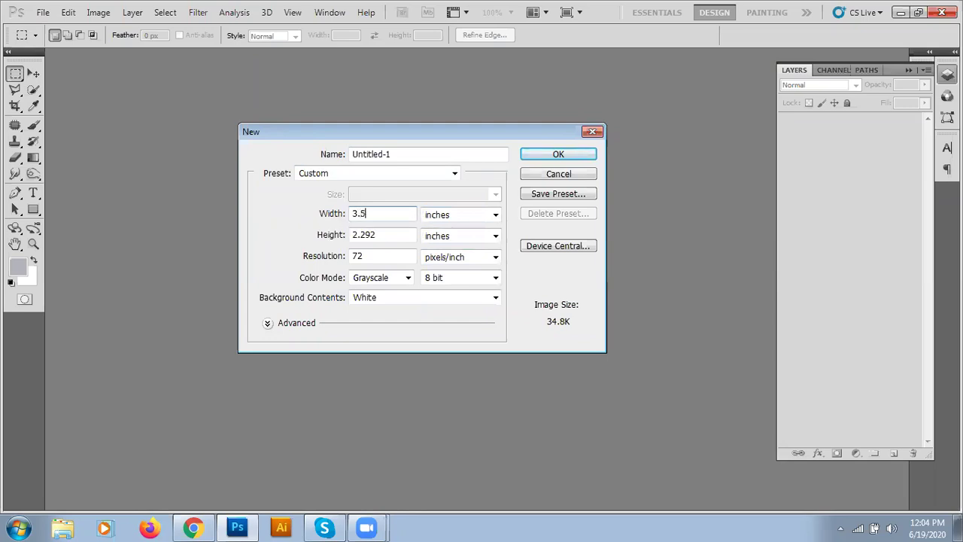
pyautogui.moveTo(407, 235); pyautogui.dragTo(215, 226)
pyautogui.write('2')
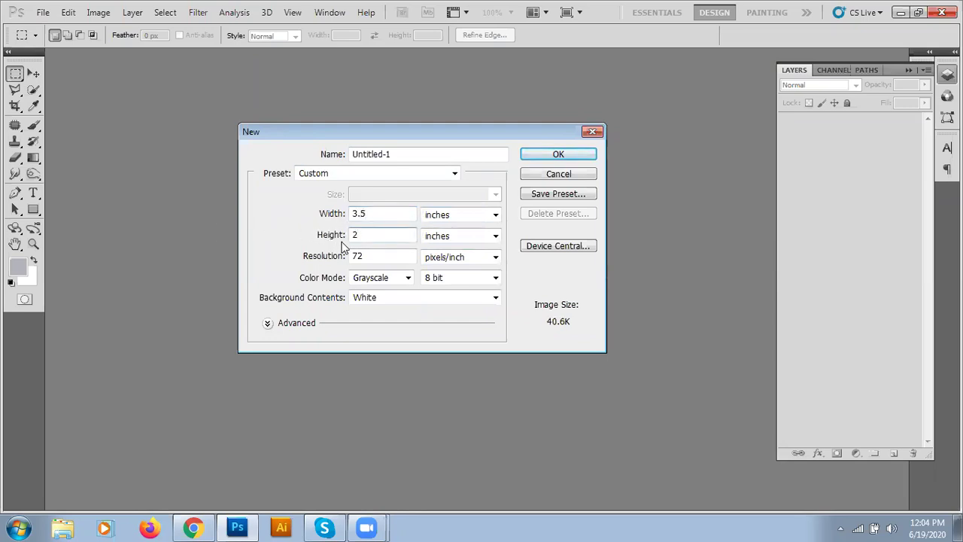
pyautogui.moveTo(361, 254); pyautogui.dragTo(299, 247)
pyautogui.write('300')
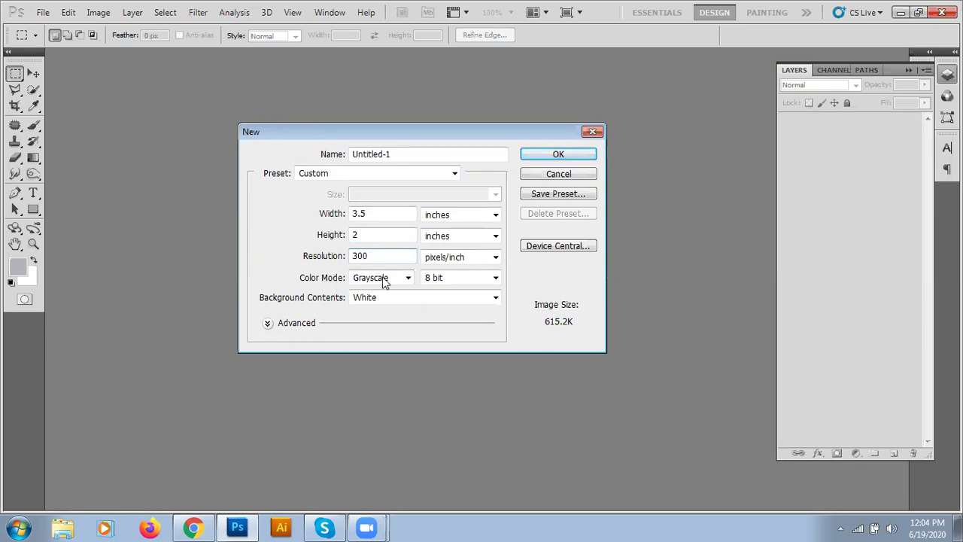
# - Set the colour mode to RGB Color and create the card document
pyautogui.click(407, 279)
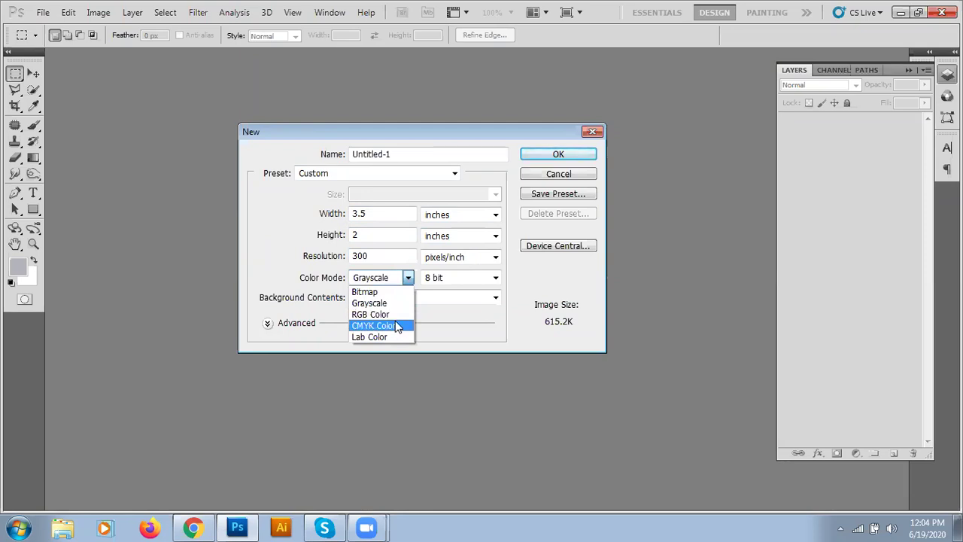
pyautogui.click(396, 325)
pyautogui.click(408, 280)
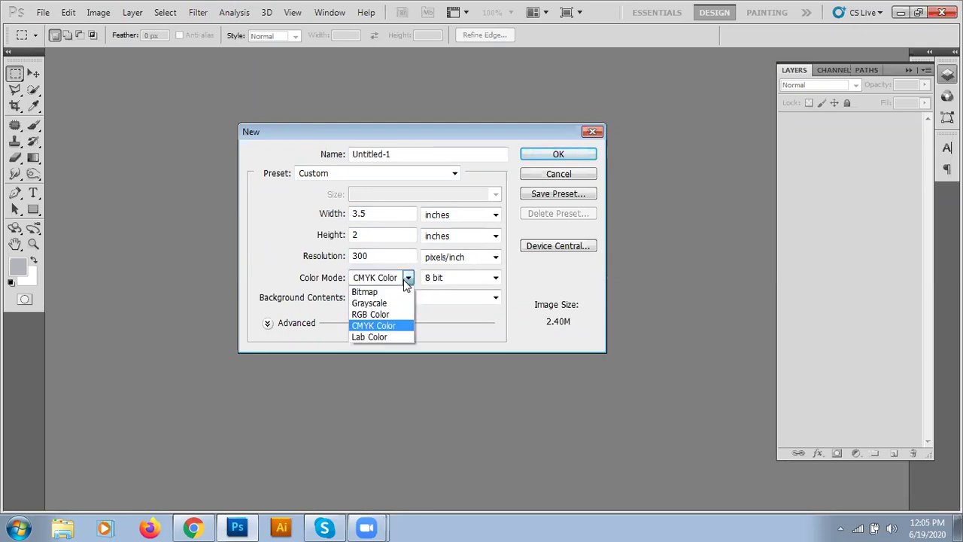
pyautogui.click(393, 314)
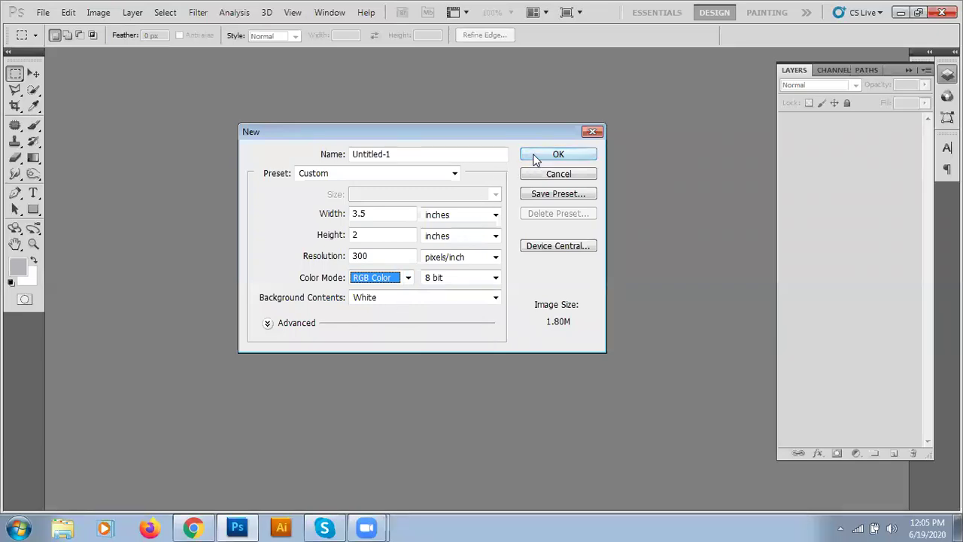
pyautogui.click(535, 155)
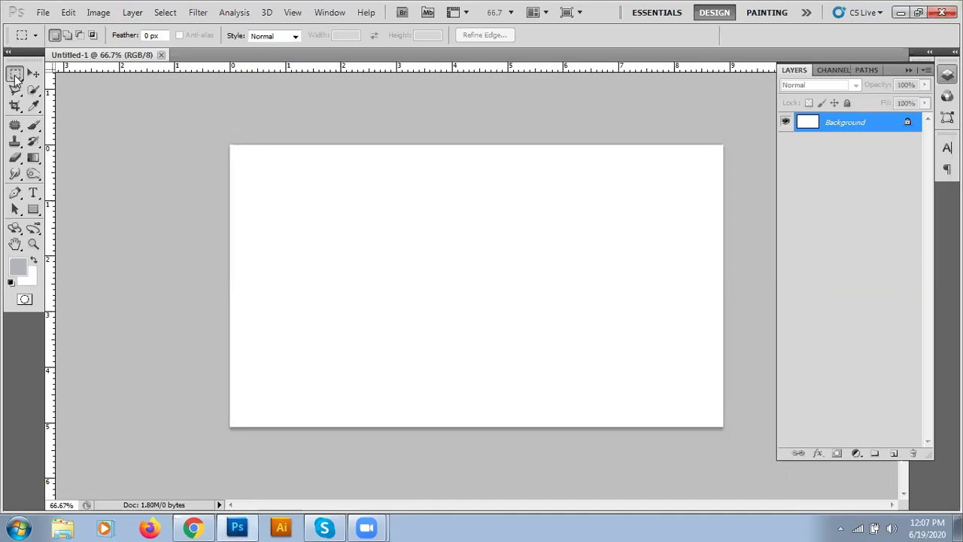
# - Fill a rectangle at the card's top-left with the grey foreground colour, then deselect
pyautogui.moveTo(244, 154); pyautogui.dragTo(364, 256)
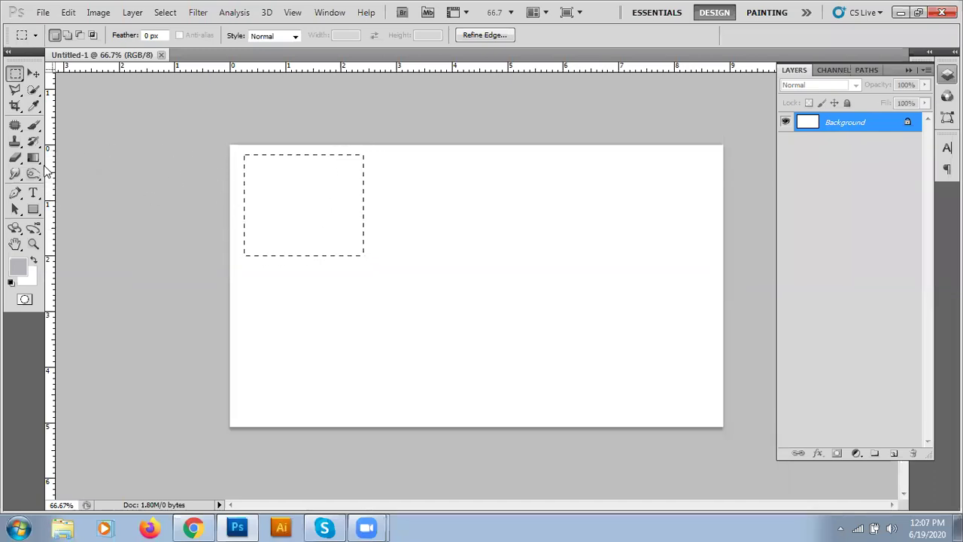
pyautogui.hotkey('alt', 'BackSpace')
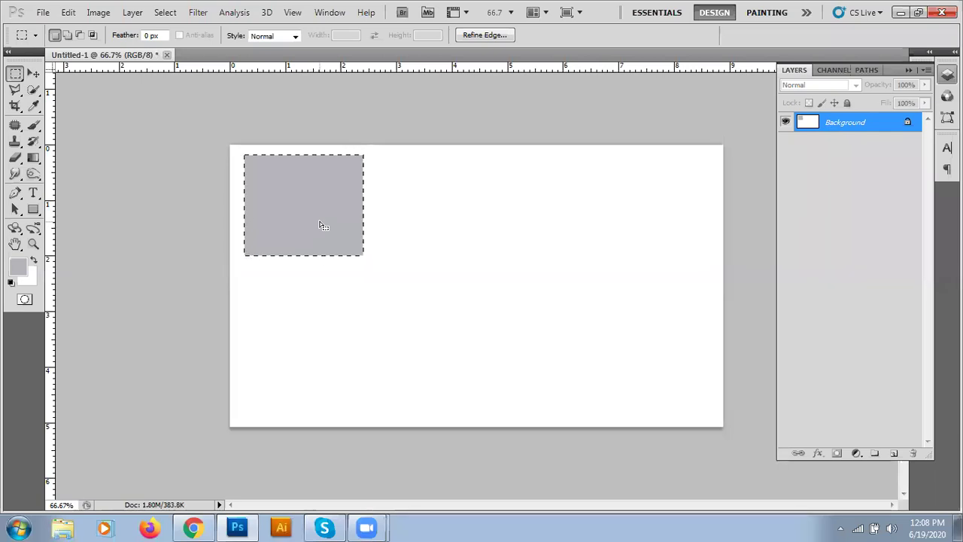
pyautogui.hotkey('ctrl', 'd')
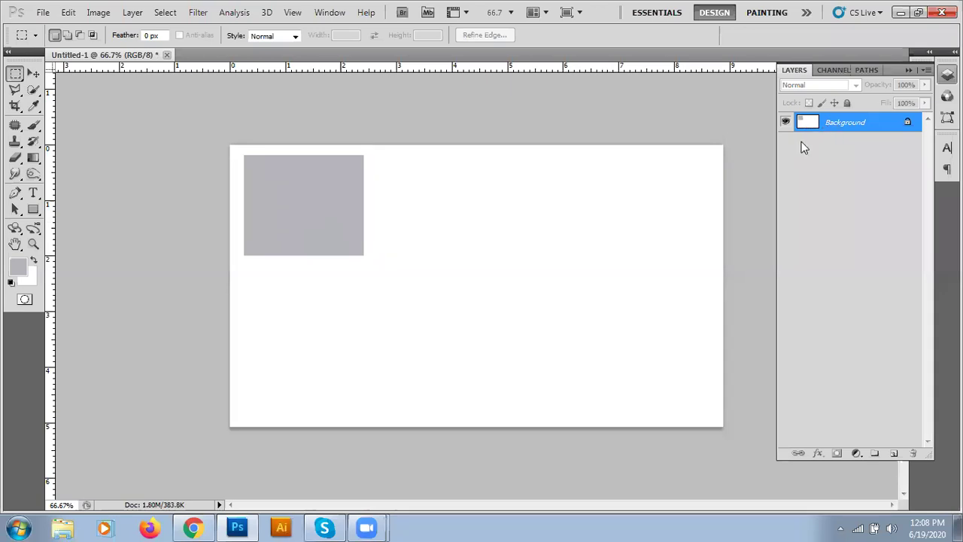
# - Convert the locked Background into Layer 0 and move it down and right
pyautogui.click(33, 73)
pyautogui.click(344, 250)
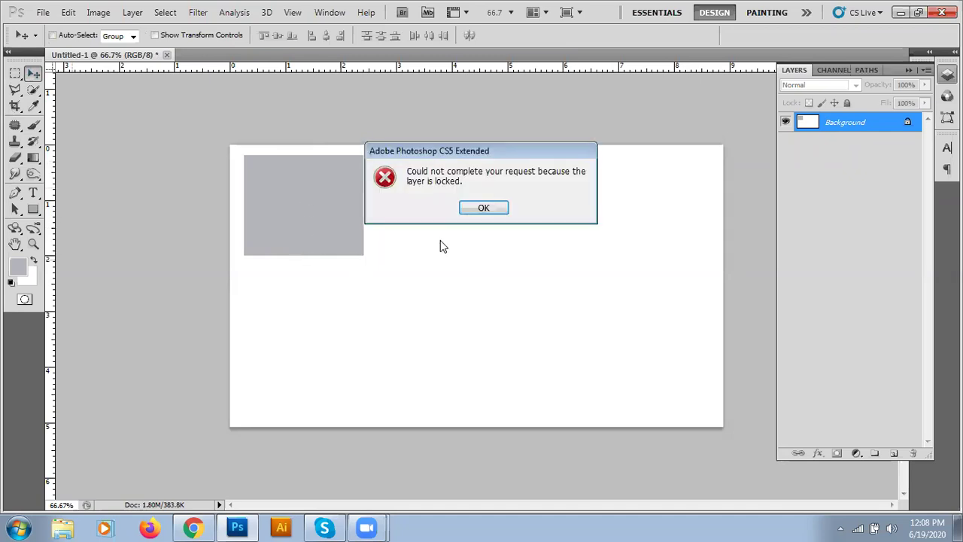
pyautogui.click(479, 210)
pyautogui.click(260, 262)
pyautogui.click(483, 208)
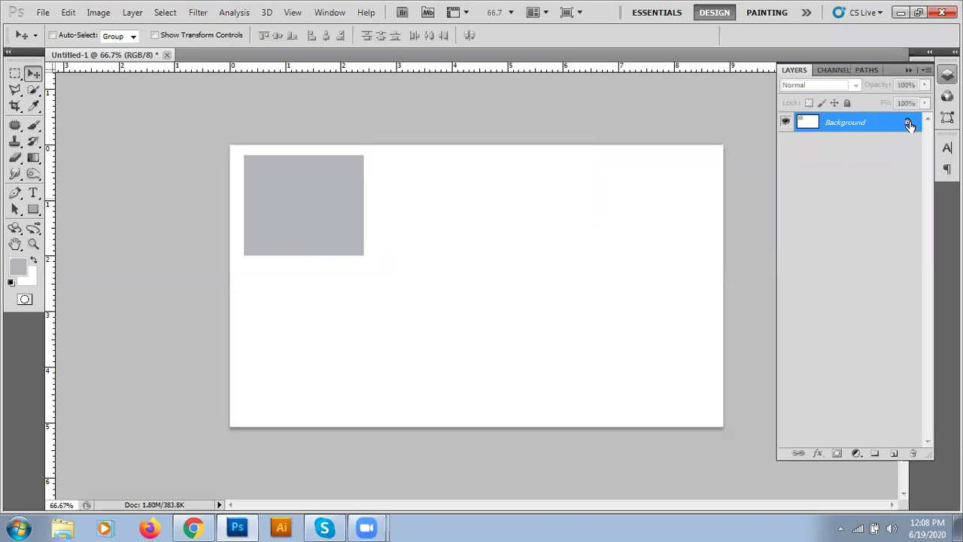
pyautogui.doubleClick(909, 125)
pyautogui.click(582, 163)
pyautogui.moveTo(331, 221); pyautogui.dragTo(364, 231)
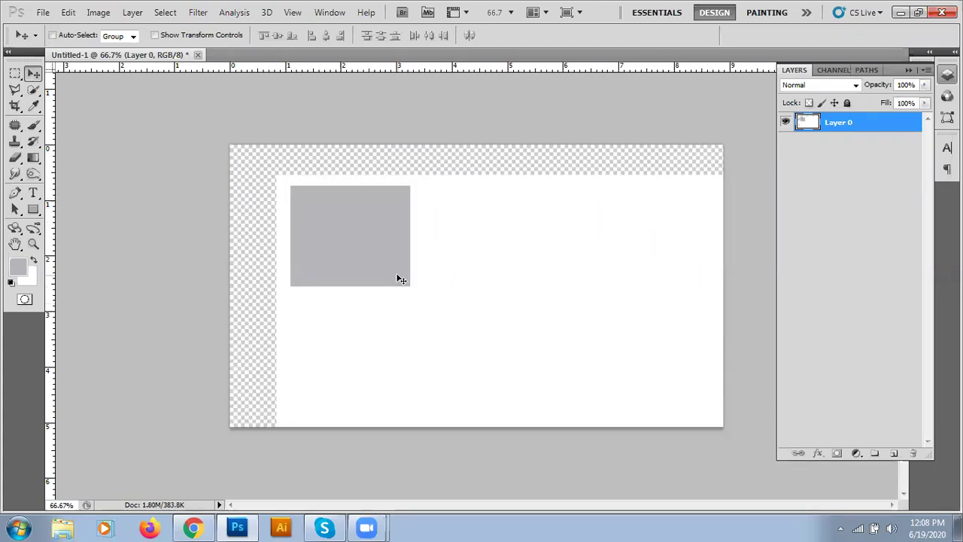
# - Undo the history back to before the grey fill
pyautogui.hotkey('ctrl', 'z')
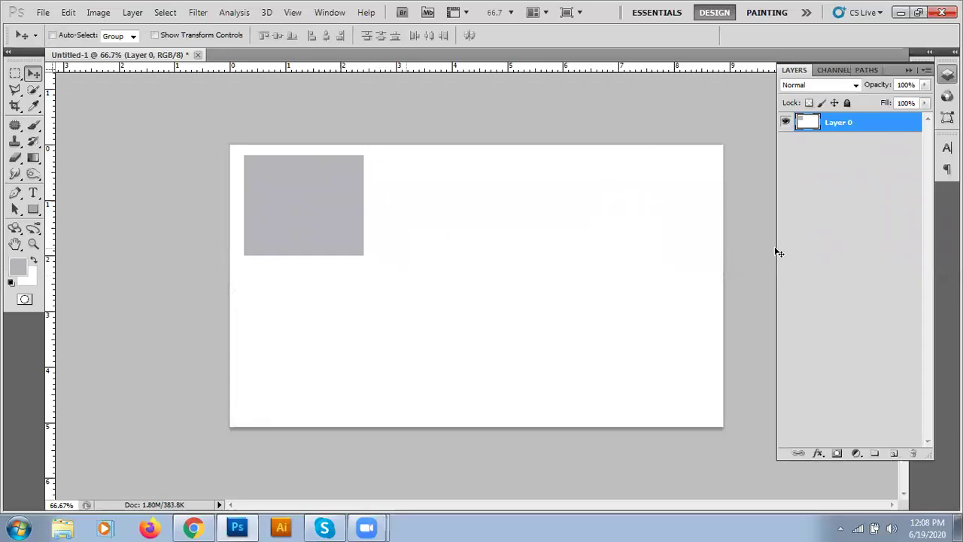
pyautogui.hotkey('ctrl', 'z')
pyautogui.hotkey('ctrl', 'z')
pyautogui.hotkey('ctrl', 'alt', 'z')
pyautogui.hotkey('ctrl', 'alt', 'z')
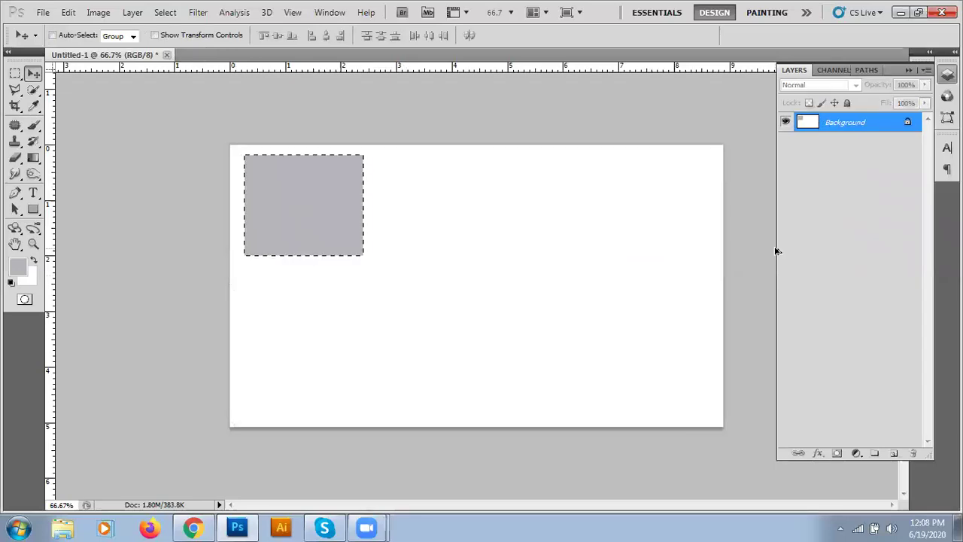
pyautogui.hotkey('ctrl', 'alt', 'z')
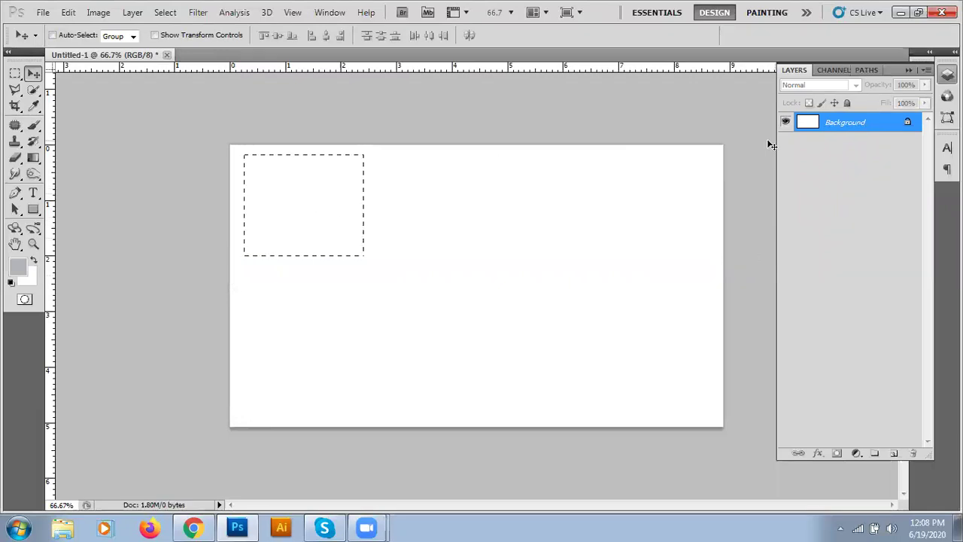
# - Fill the marked rectangle grey on a new Layer 1, then add an empty Layer 2
pyautogui.click(893, 454)
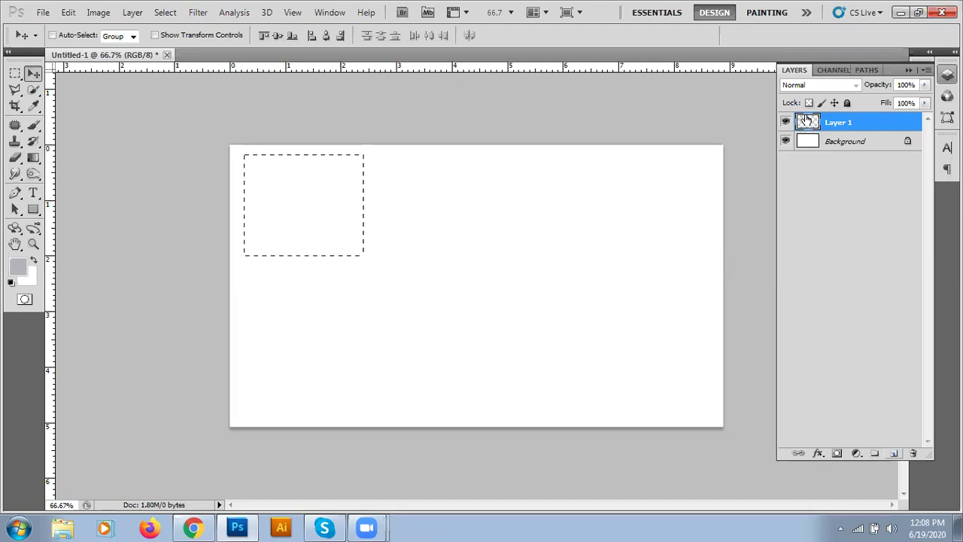
pyautogui.click(811, 122)
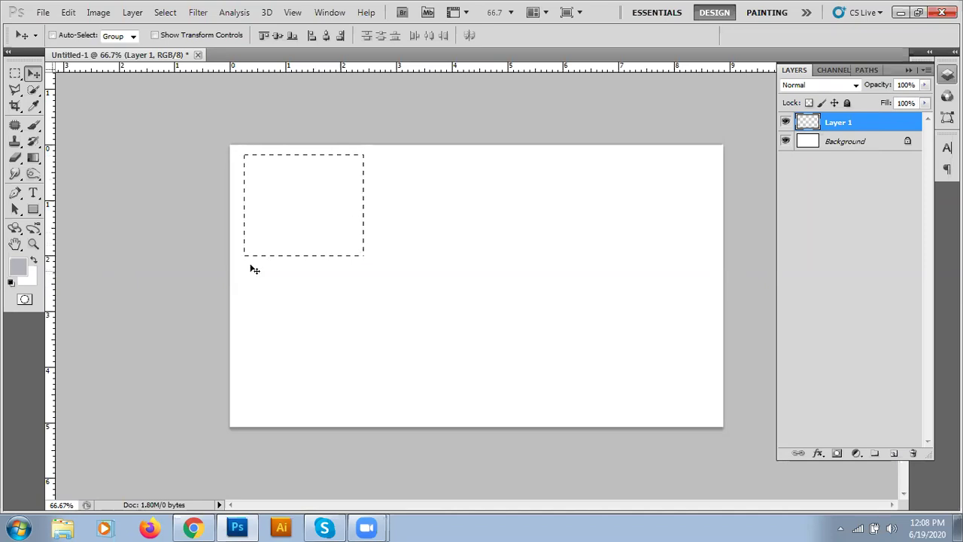
pyautogui.hotkey('alt', 'BackSpace')
pyautogui.hotkey('ctrl', 'd')
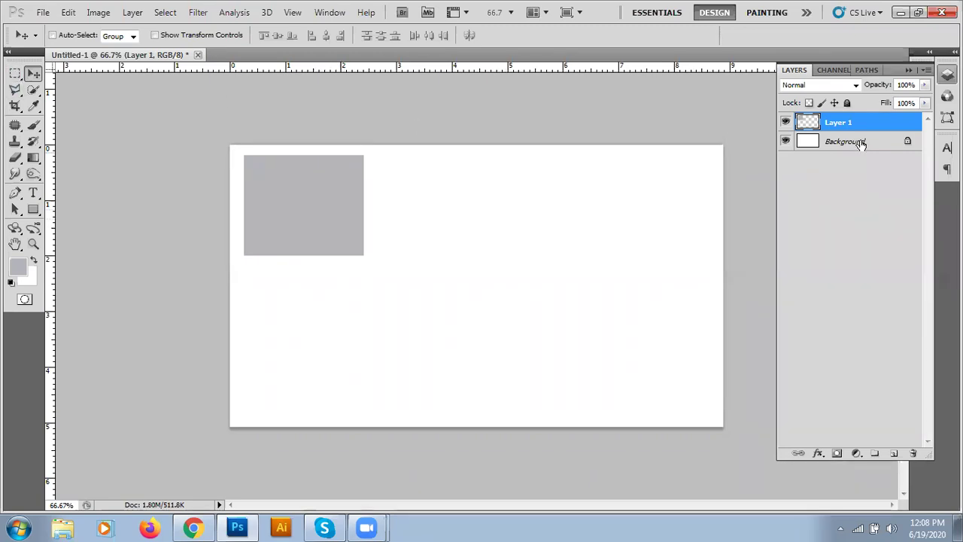
pyautogui.click(893, 453)
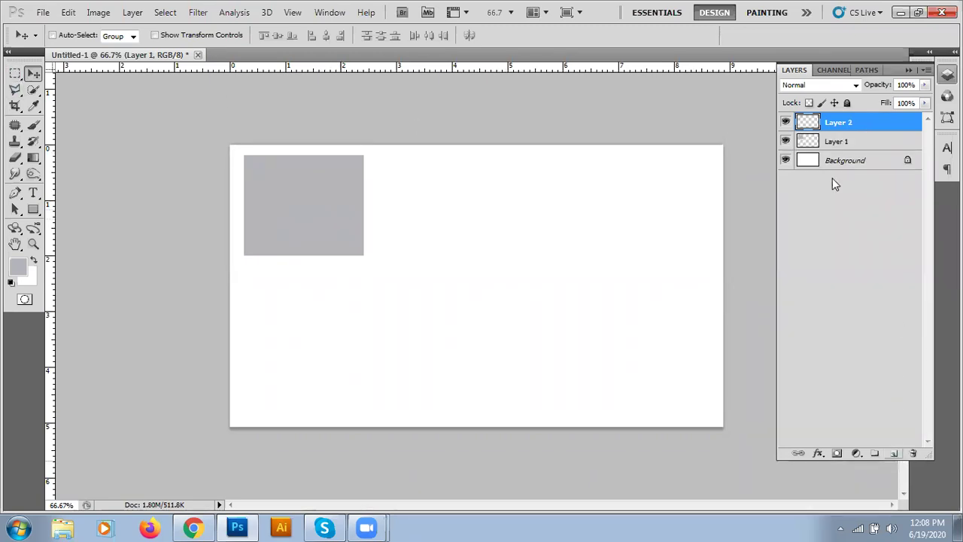
pyautogui.click(15, 74)
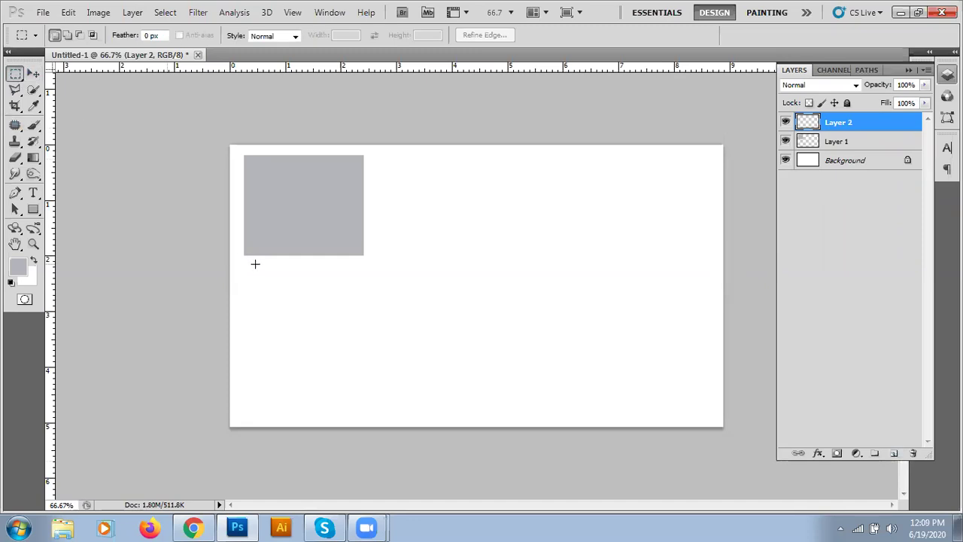
# - Fill a wide middle bar and a bottom-centre block with grey on separate layers
pyautogui.moveTo(262, 264); pyautogui.dragTo(694, 318)
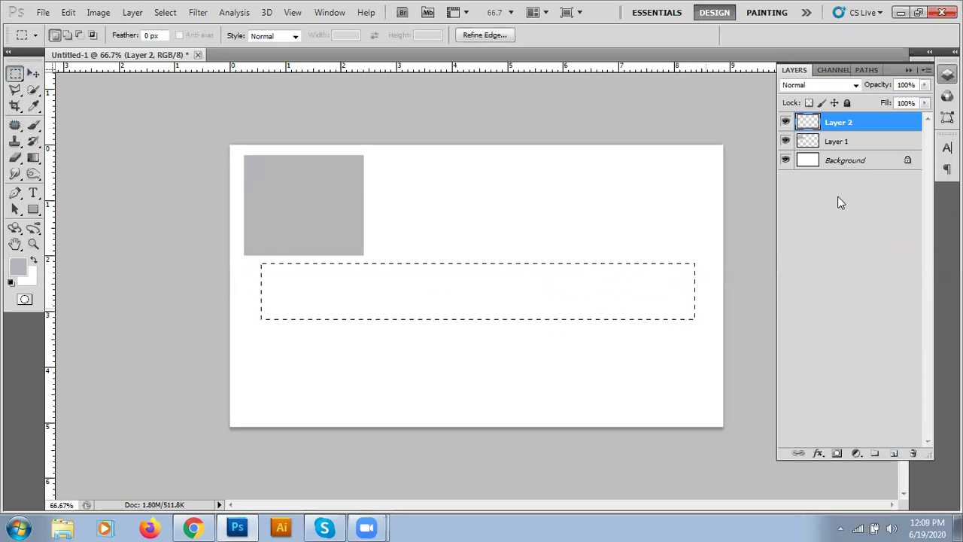
pyautogui.hotkey('alt', 'BackSpace')
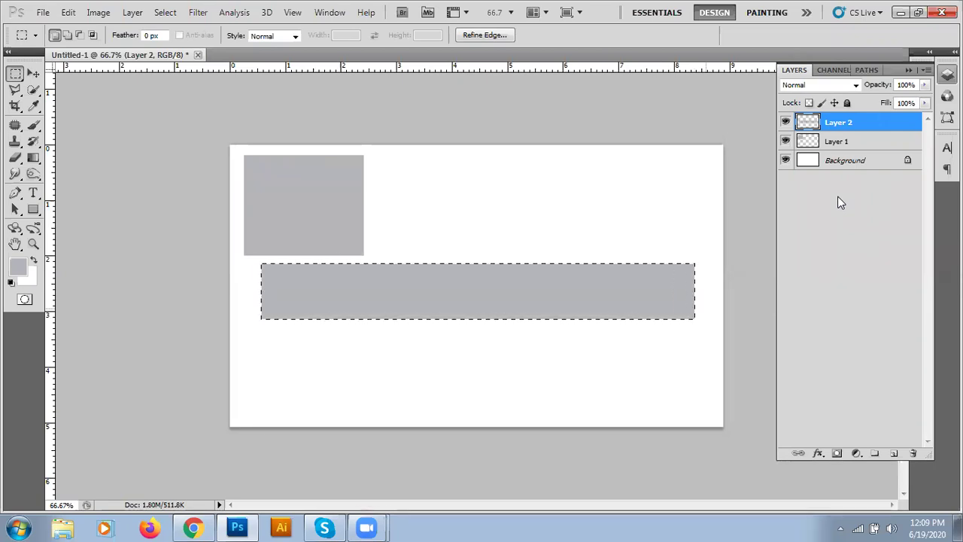
pyautogui.hotkey('ctrl', 'd')
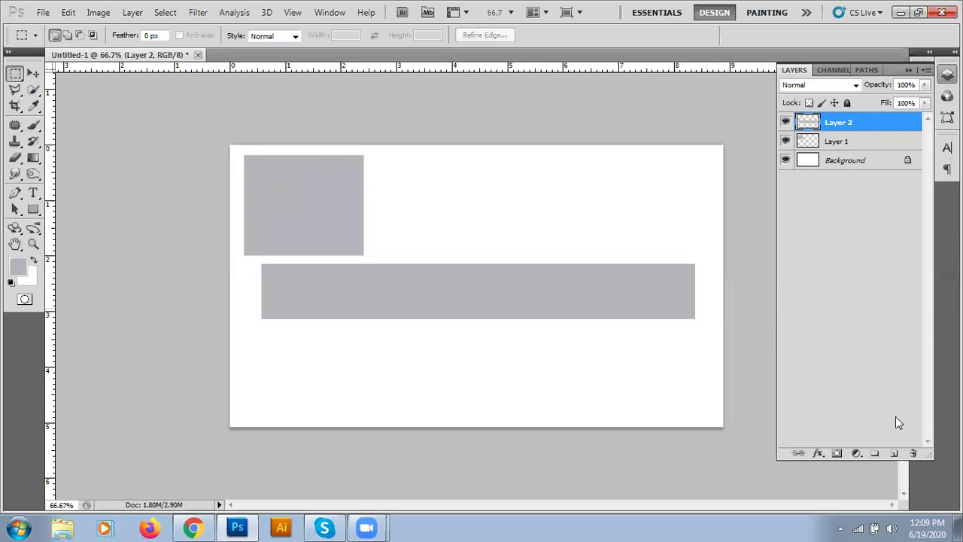
pyautogui.click(893, 454)
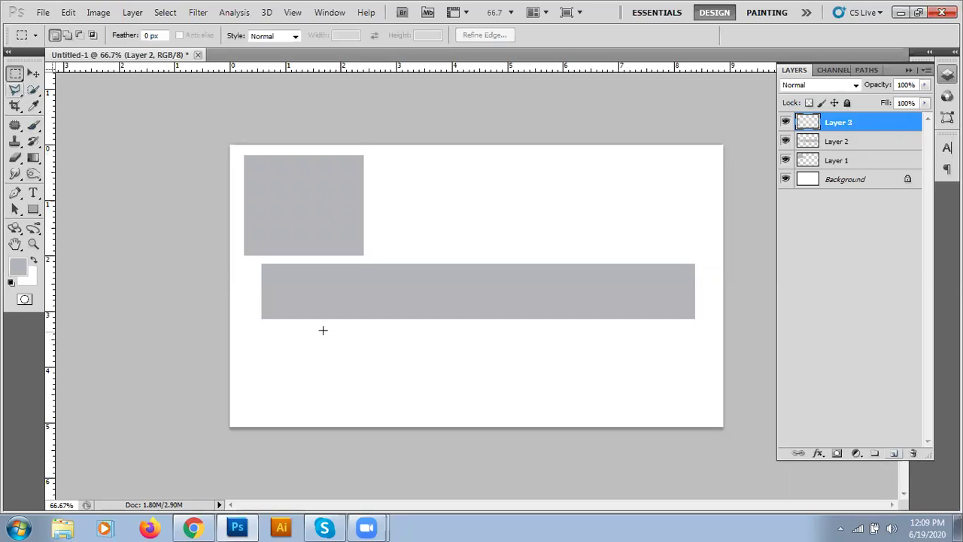
pyautogui.moveTo(371, 336); pyautogui.dragTo(601, 413)
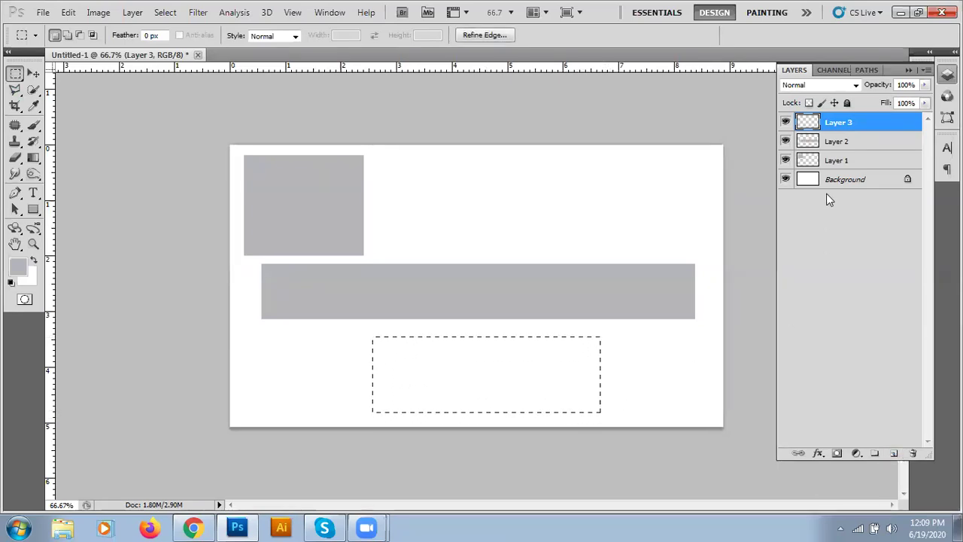
pyautogui.hotkey('alt', 'BackSpace')
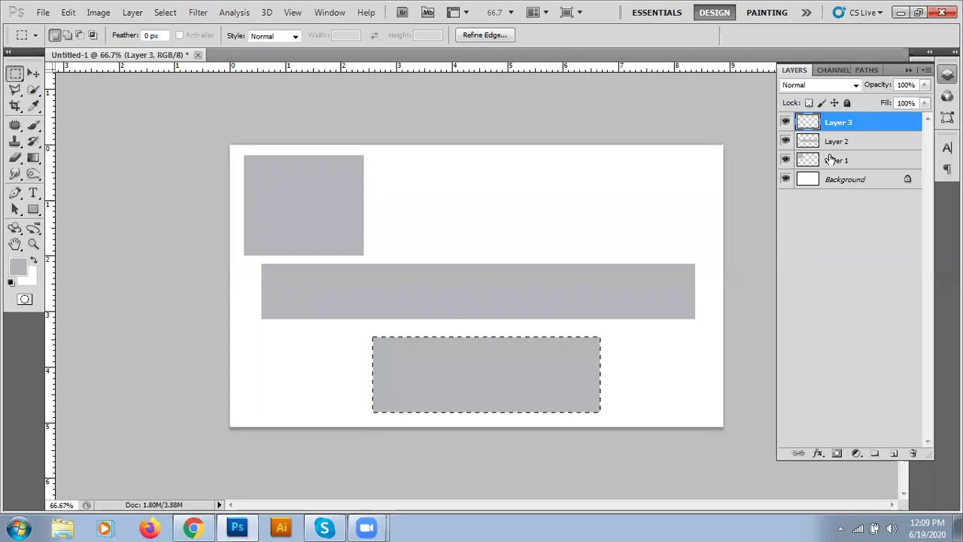
pyautogui.hotkey('ctrl', 'd')
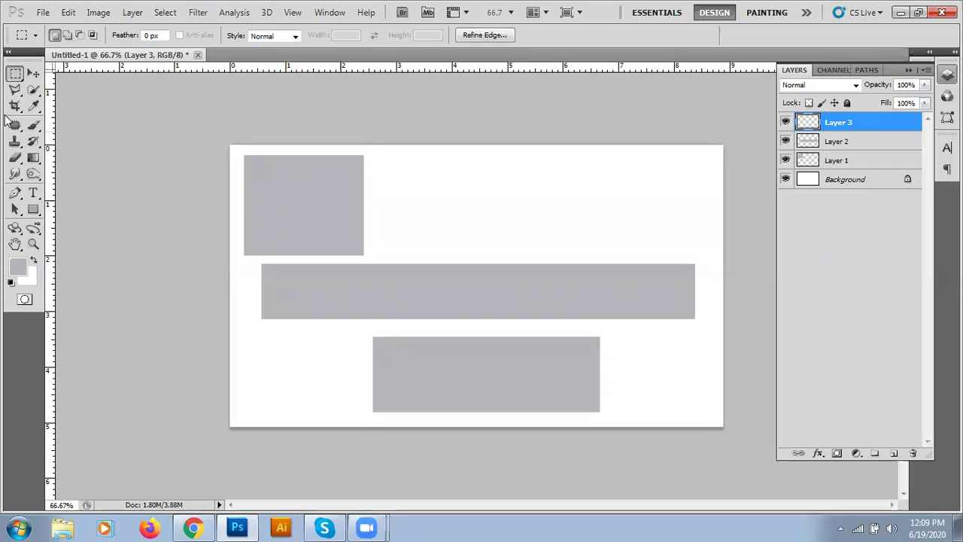
# - Add a grey block in the card's upper-right area on a new layer
pyautogui.click(33, 73)
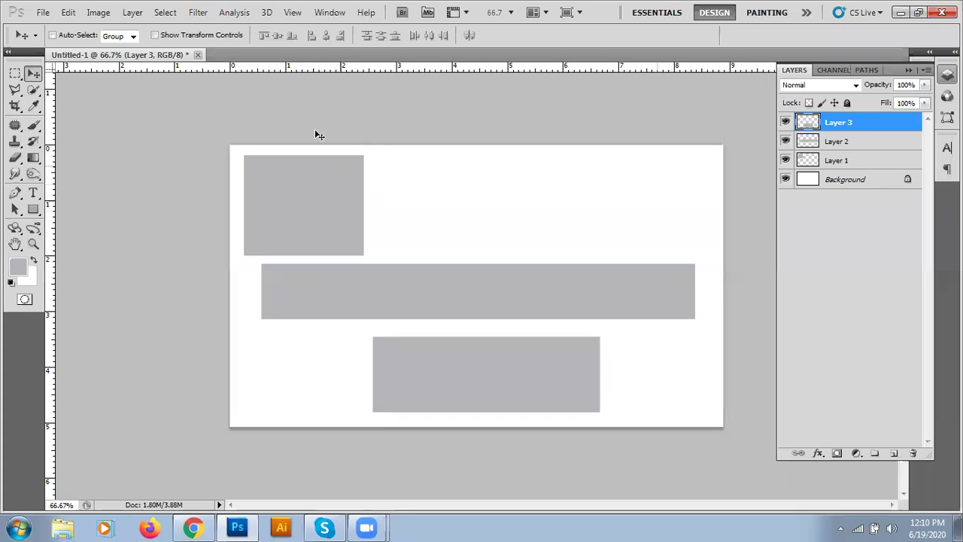
pyautogui.click(14, 73)
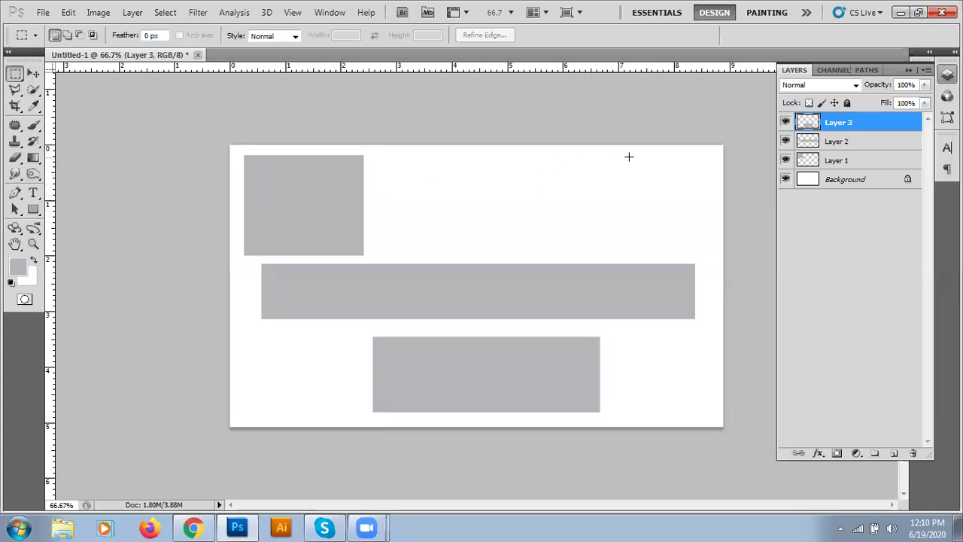
pyautogui.moveTo(525, 156); pyautogui.dragTo(706, 250)
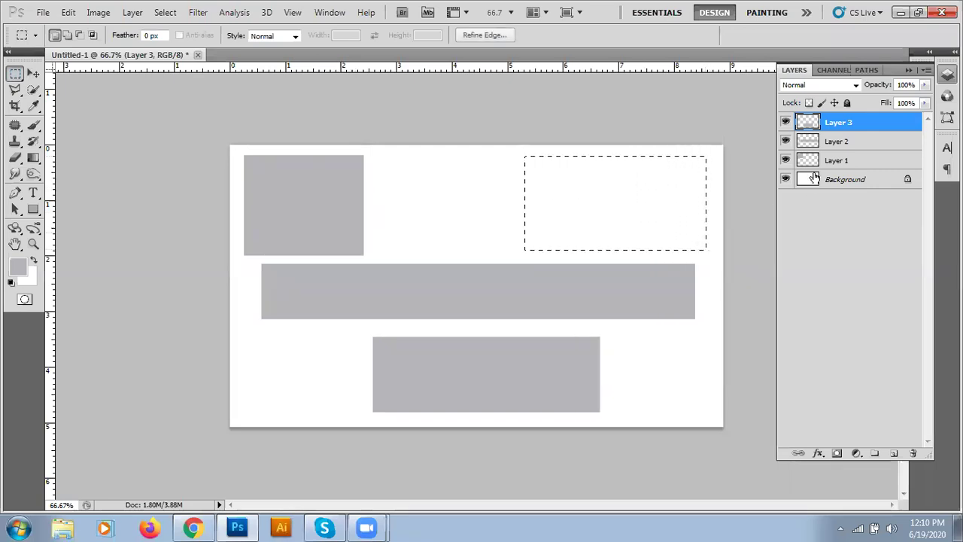
pyautogui.click(894, 453)
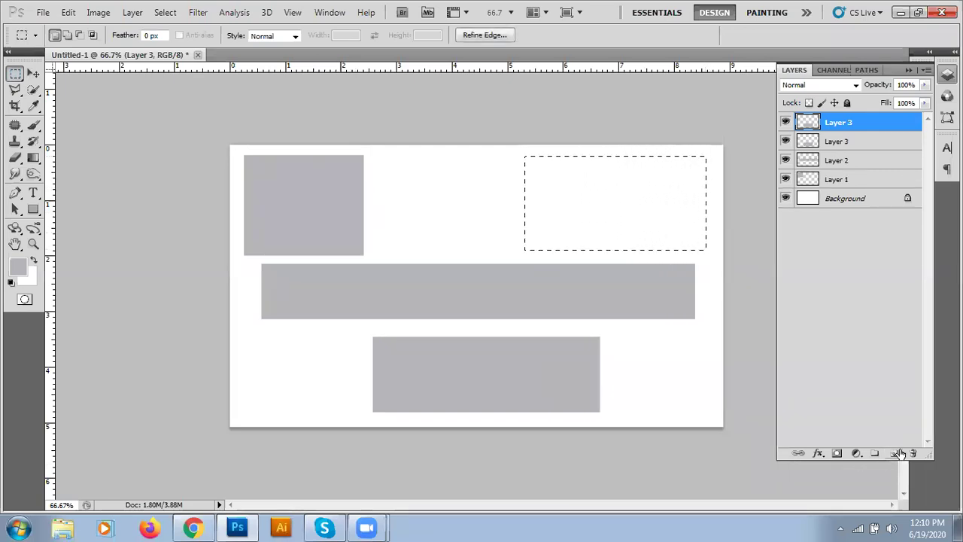
pyautogui.hotkey('alt', 'BackSpace')
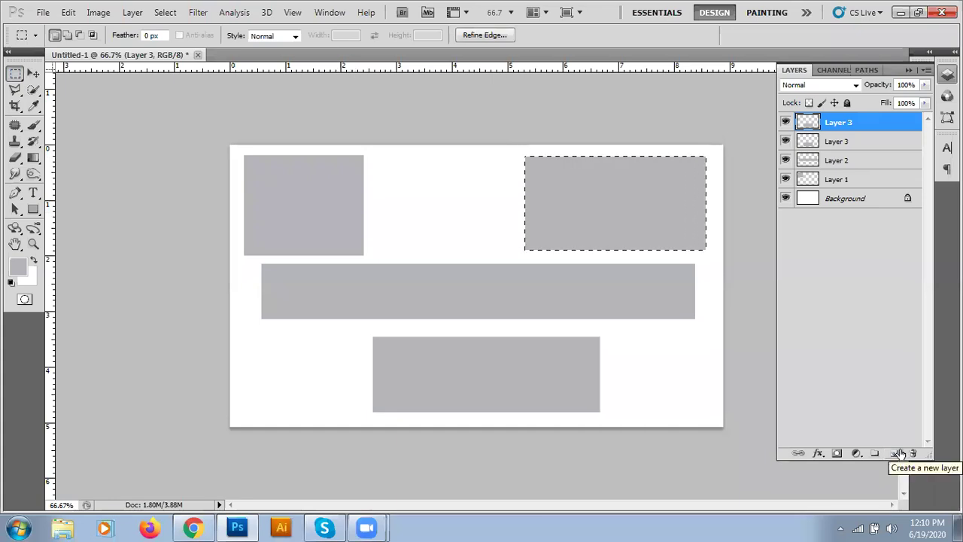
pyautogui.click(426, 234)
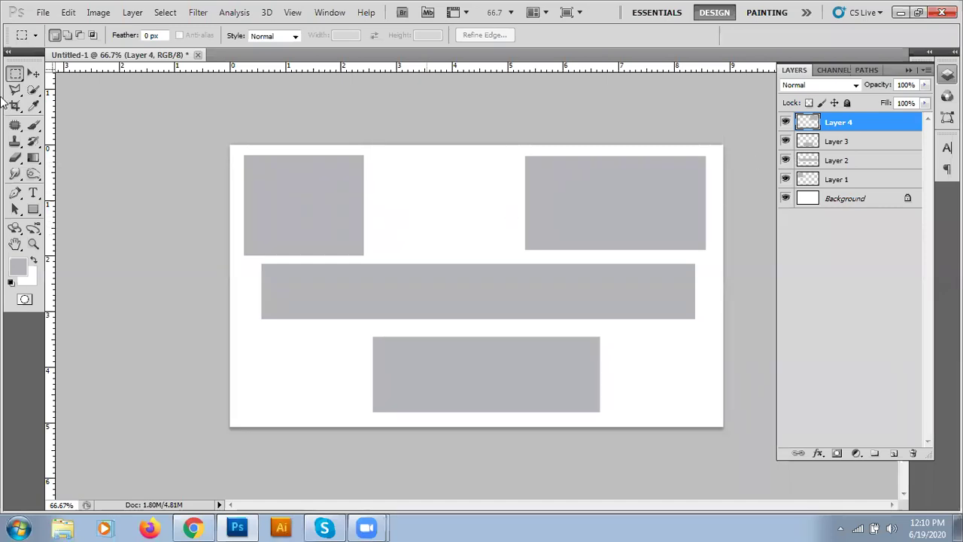
pyautogui.click(32, 74)
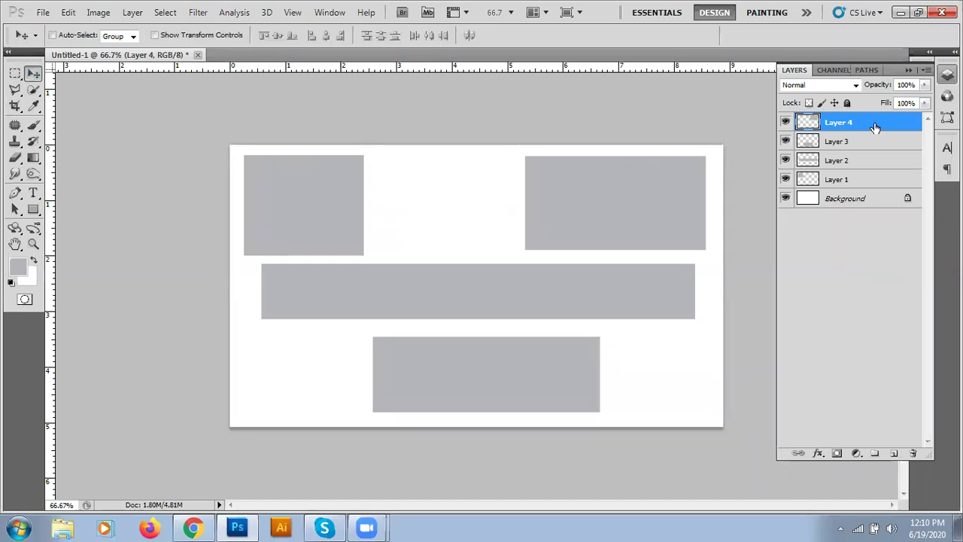
# - Swap the top blocks: grey square to the top-right, wide block to the top-left
pyautogui.click(849, 179)
pyautogui.click(851, 159)
pyautogui.click(851, 142)
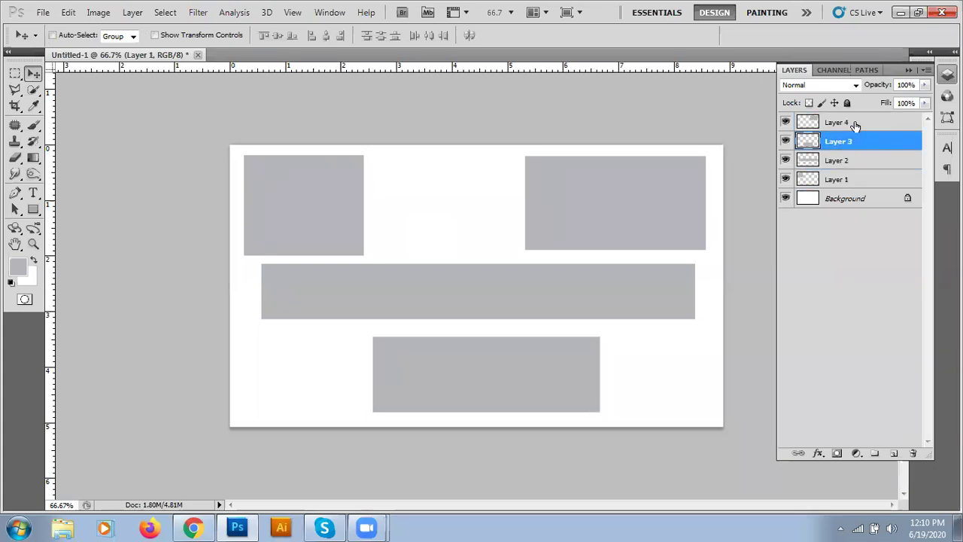
pyautogui.click(855, 124)
pyautogui.moveTo(638, 197); pyautogui.dragTo(501, 200)
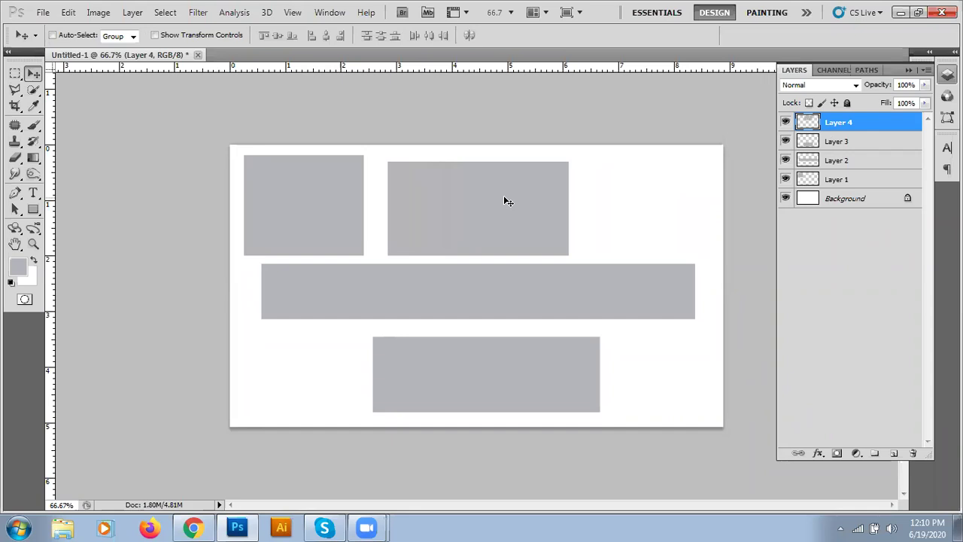
pyautogui.click(836, 179)
pyautogui.moveTo(342, 195); pyautogui.dragTo(679, 200)
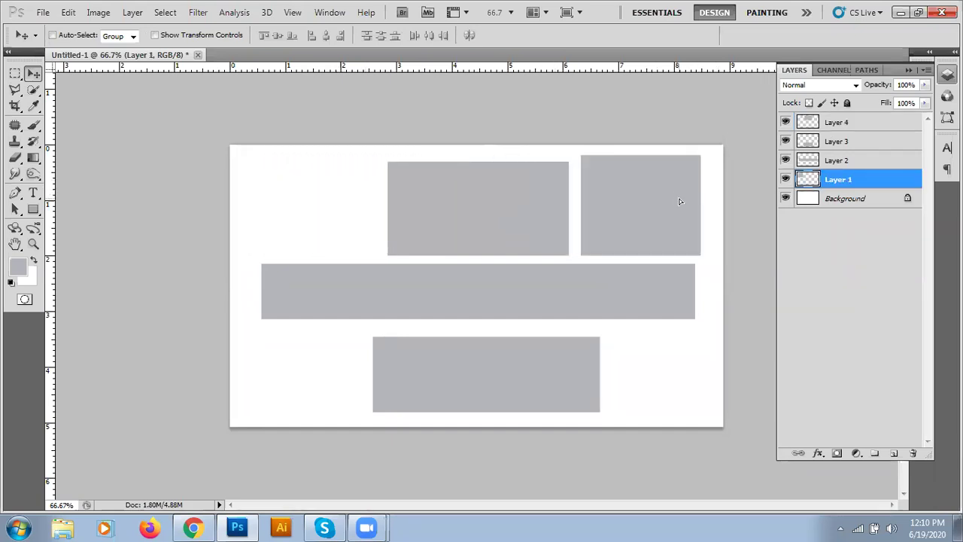
pyautogui.click(835, 123)
pyautogui.moveTo(498, 209); pyautogui.dragTo(348, 197)
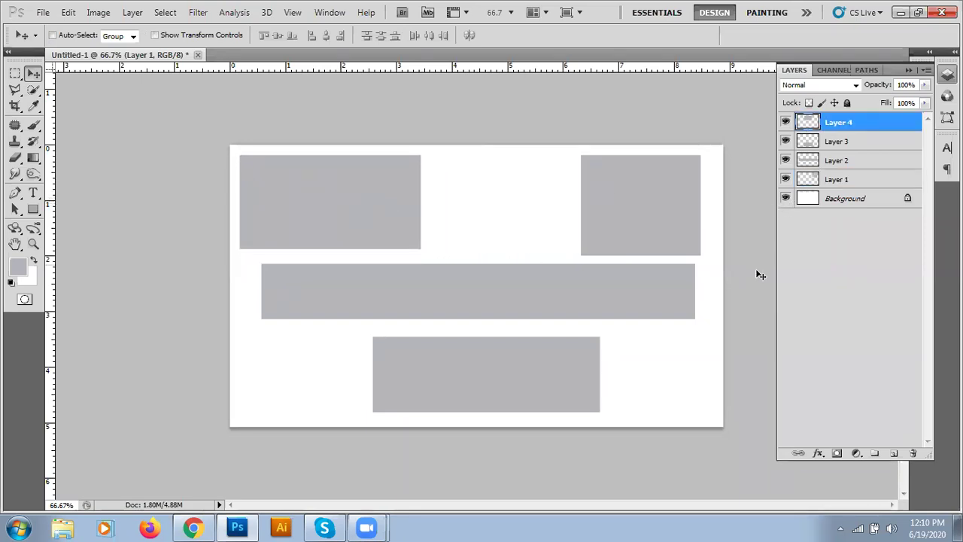
# - Nudge the middle bar into place and drop the bottom block to the card's bottom edge
pyautogui.click(837, 161)
pyautogui.moveTo(542, 292)
pyautogui.mouseDown()
pyautogui.moveTo(540, 283)
pyautogui.moveTo(542, 310)
pyautogui.moveTo(541, 297)
pyautogui.mouseUp()
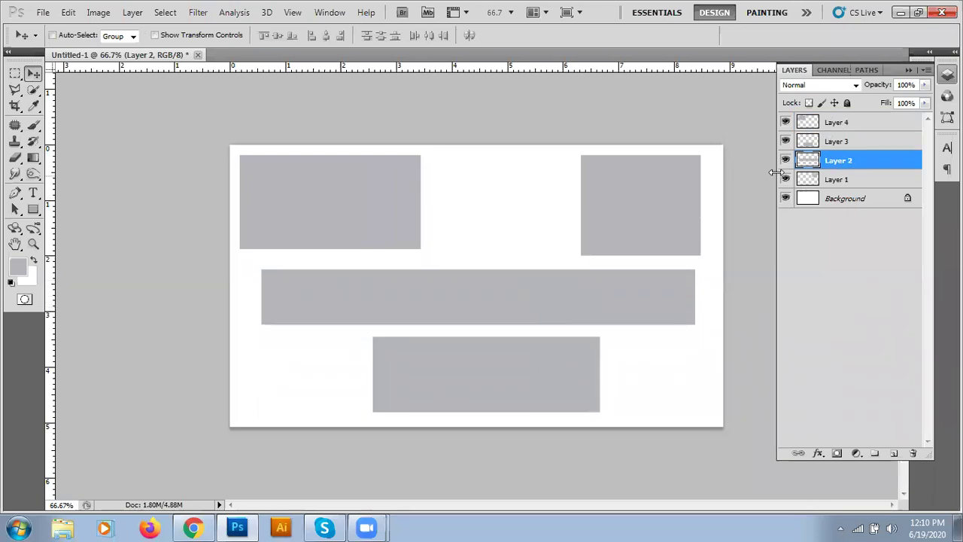
pyautogui.click(832, 142)
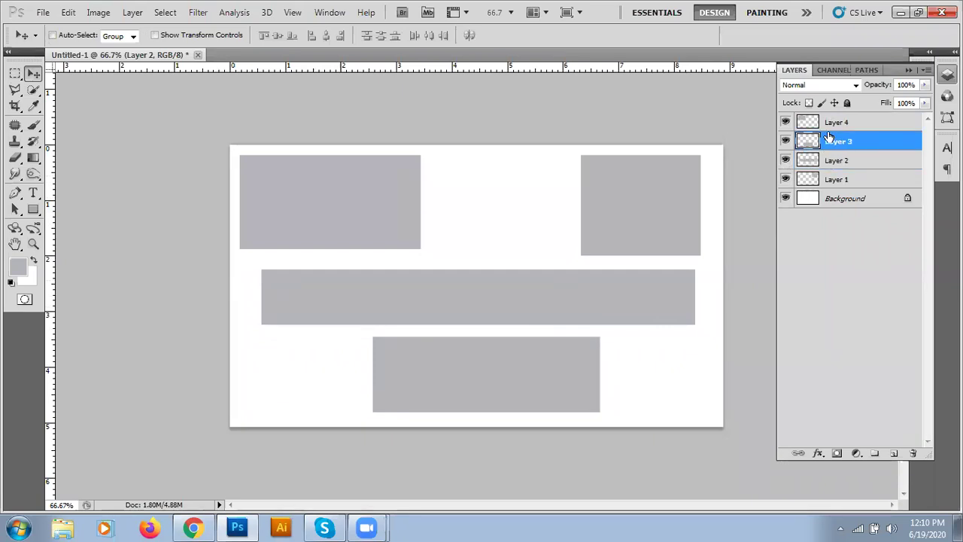
pyautogui.moveTo(525, 382); pyautogui.dragTo(522, 394)
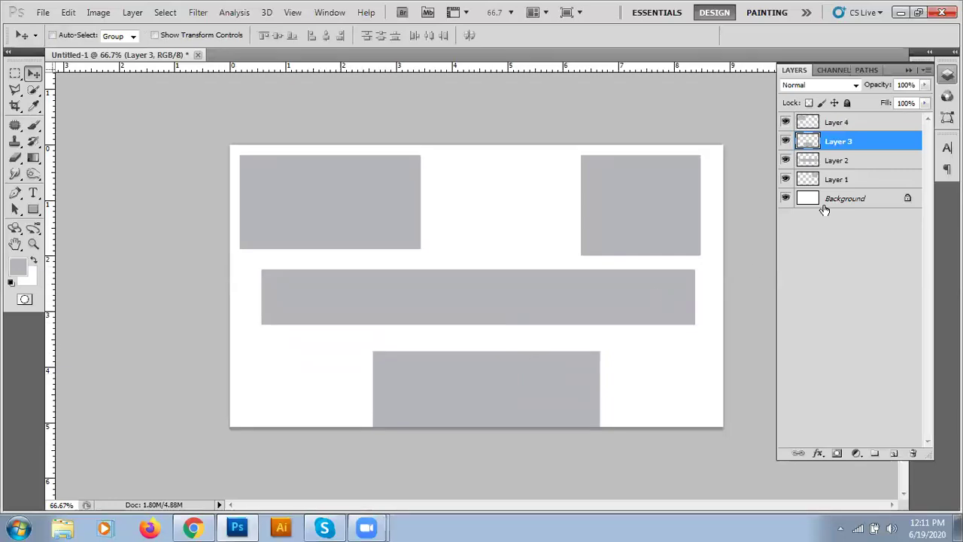
pyautogui.click(835, 159)
pyautogui.moveTo(530, 304); pyautogui.dragTo(522, 327)
pyautogui.moveTo(598, 220)
pyautogui.mouseDown()
pyautogui.moveTo(596, 231)
pyautogui.moveTo(596, 209)
pyautogui.mouseUp()
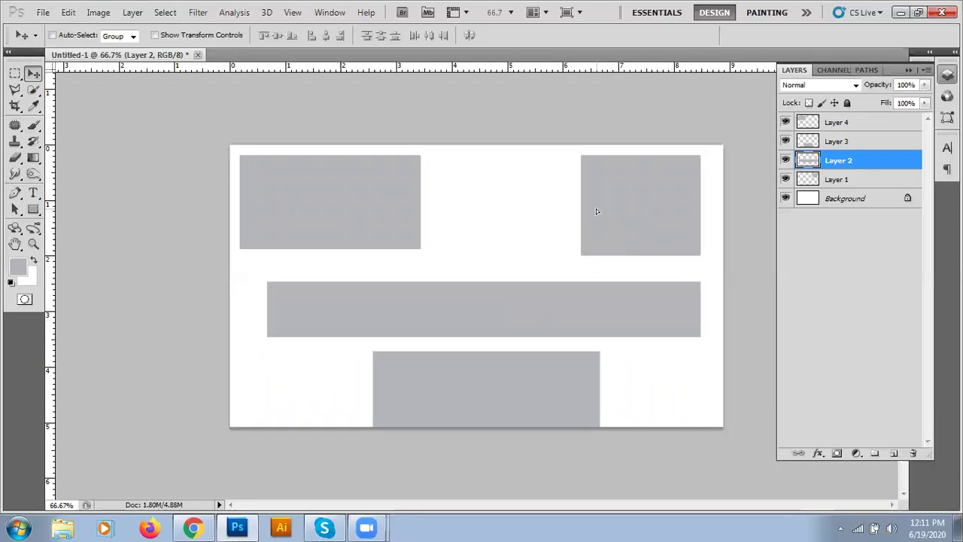
pyautogui.moveTo(530, 304); pyautogui.dragTo(521, 307)
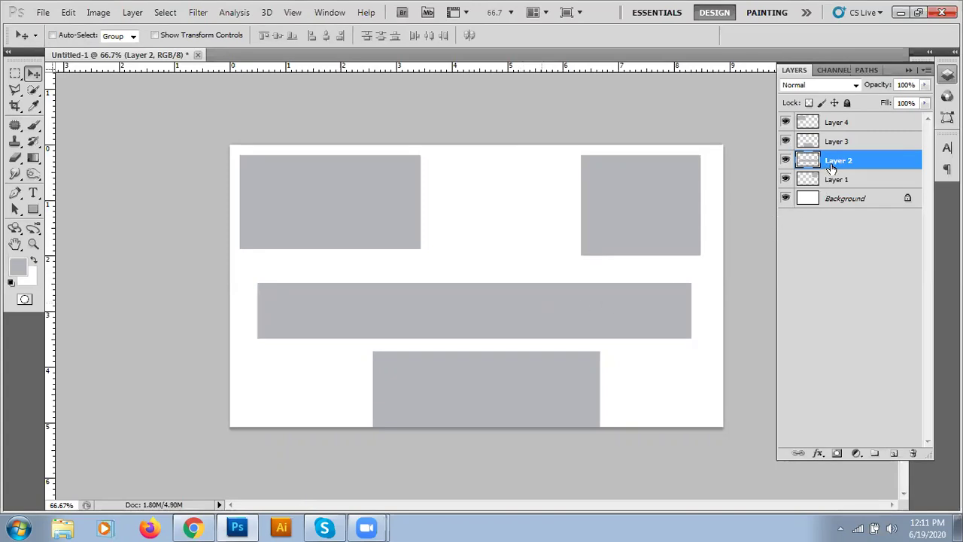
pyautogui.click(860, 124)
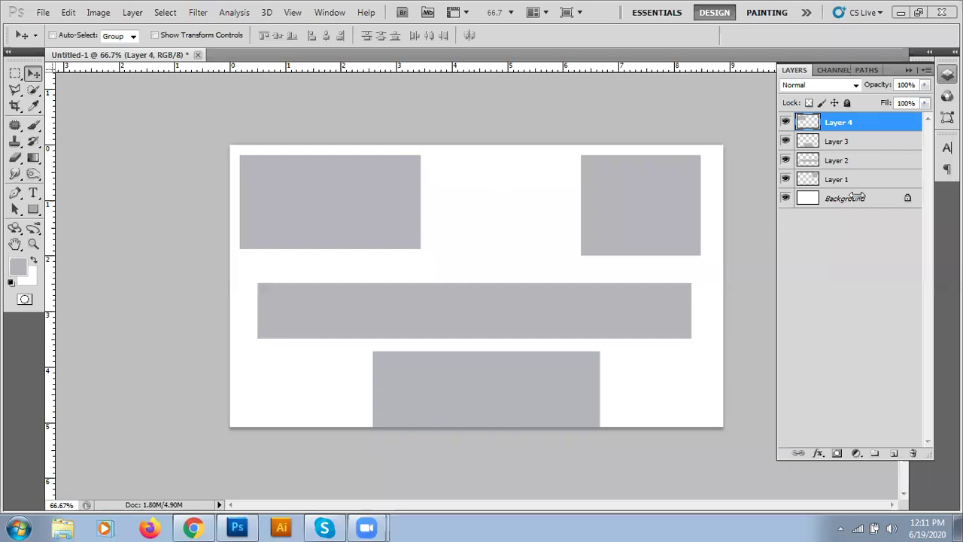
# - Delete all four placeholder block layers (Layers 1–4)
pyautogui.click(912, 454)
pyautogui.click(913, 453)
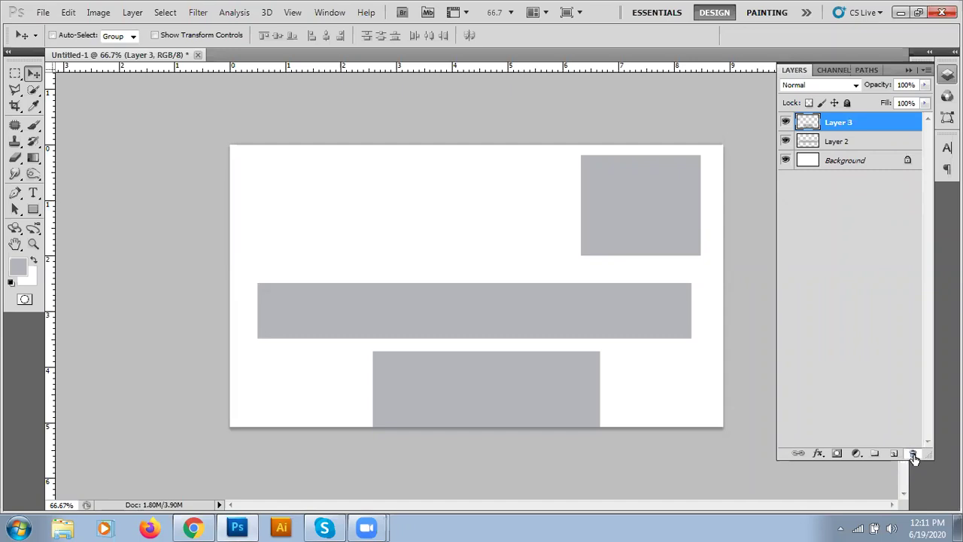
pyautogui.click(913, 454)
pyautogui.click(912, 454)
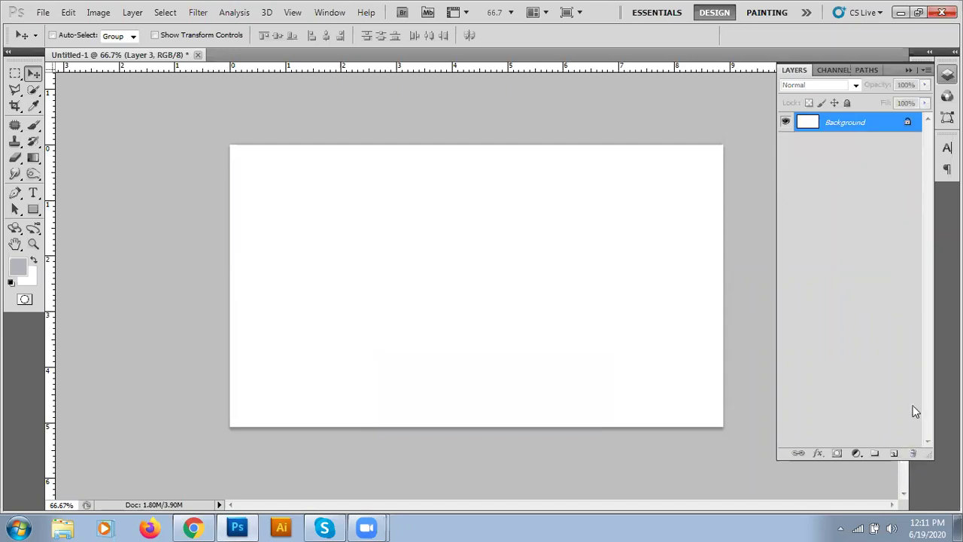
# - Fill the Background light grey and add a new empty Layer 1 above it
pyautogui.click(837, 129)
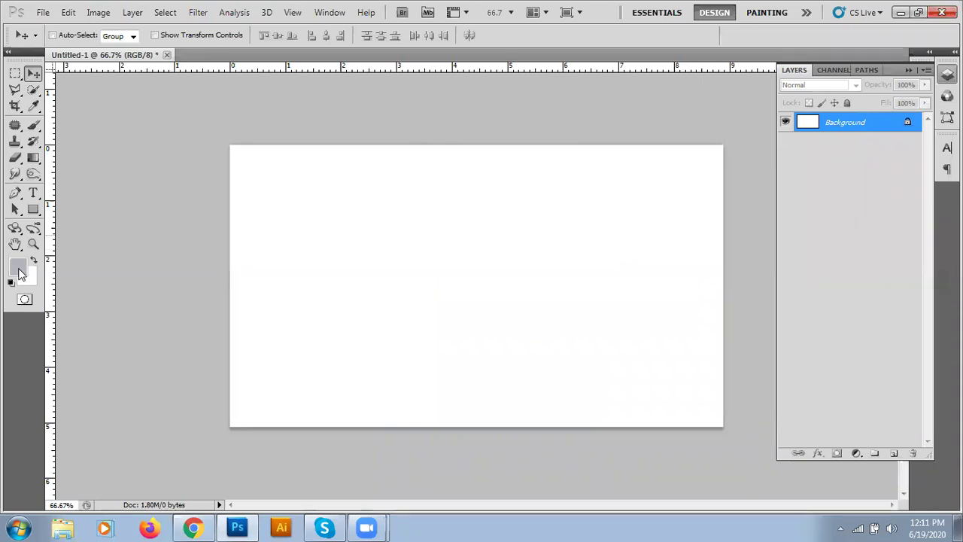
pyautogui.hotkey('alt', 'BackSpace')
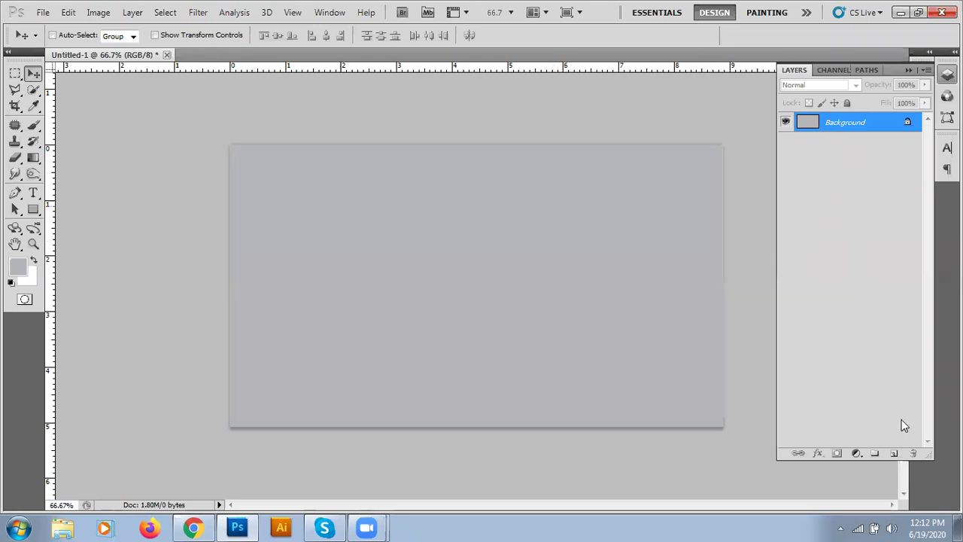
pyautogui.click(895, 453)
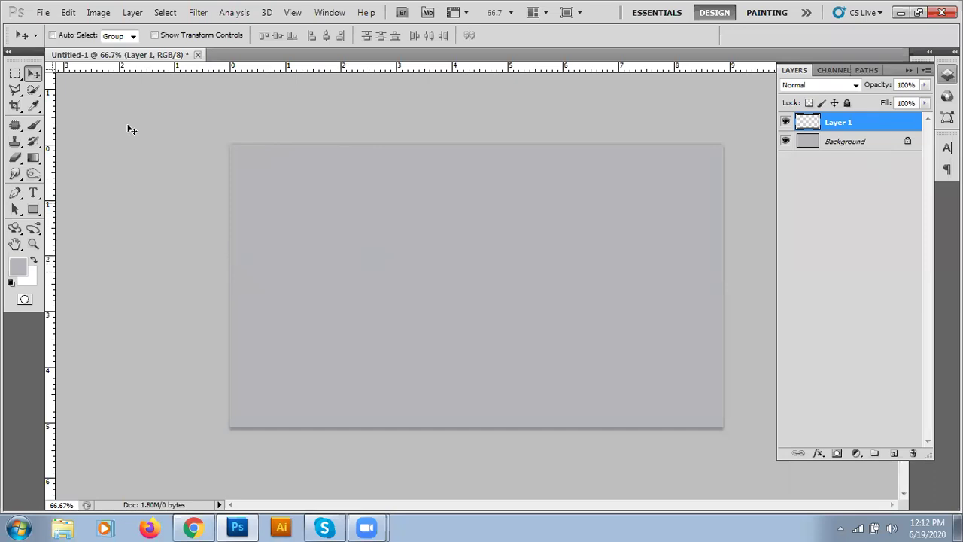
pyautogui.click(42, 13)
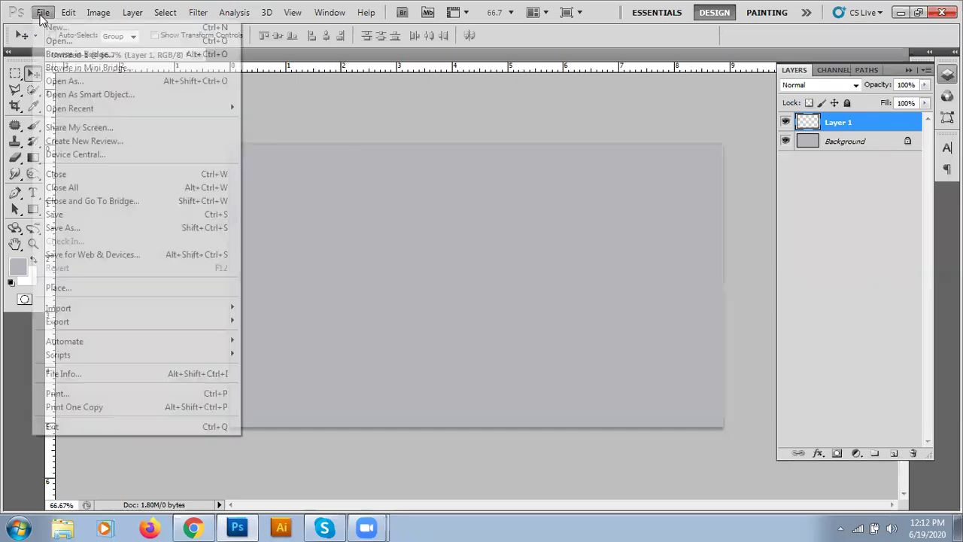
# - Place the logo file from D:\Freelancing the Future Career\Institute of Freelancing onto the card
pyautogui.click(61, 290)
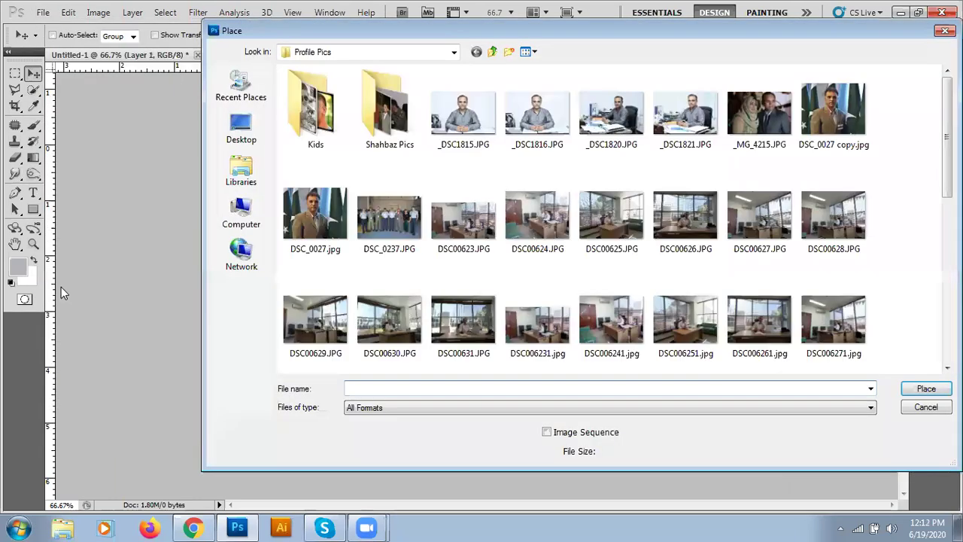
pyautogui.click(308, 51)
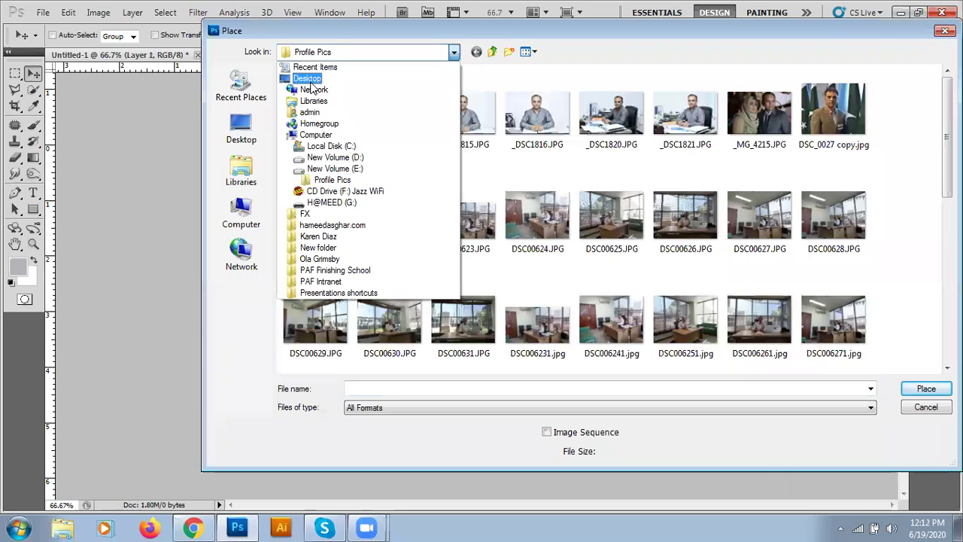
pyautogui.click(328, 170)
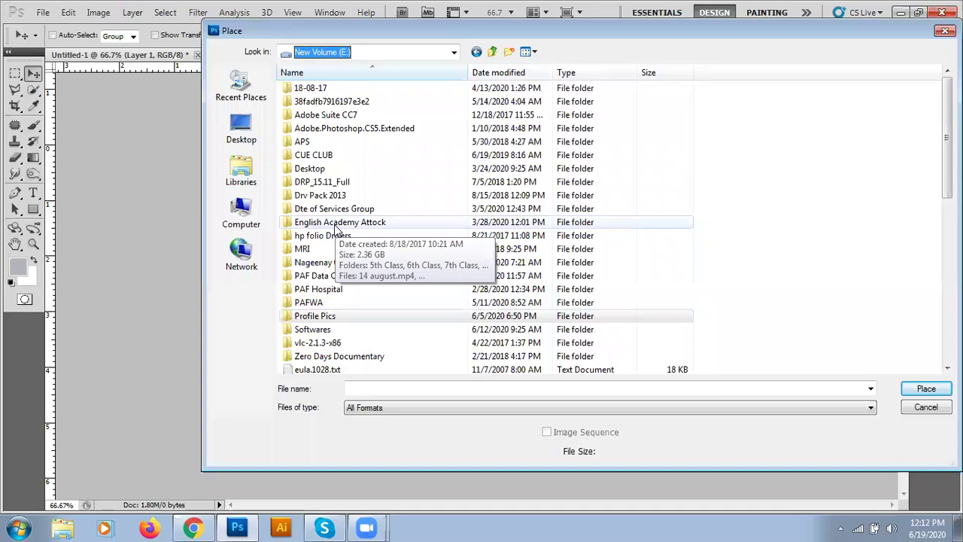
pyautogui.click(241, 215)
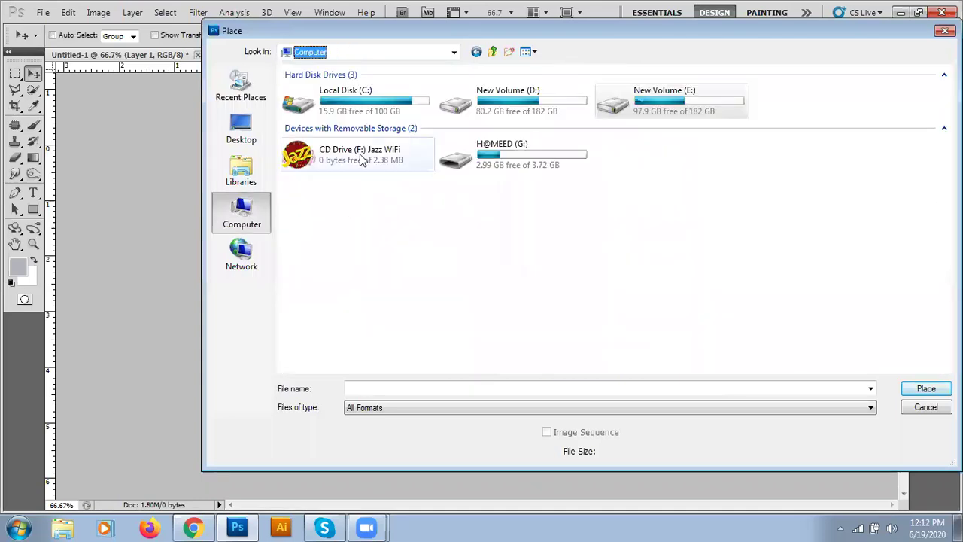
pyautogui.doubleClick(463, 106)
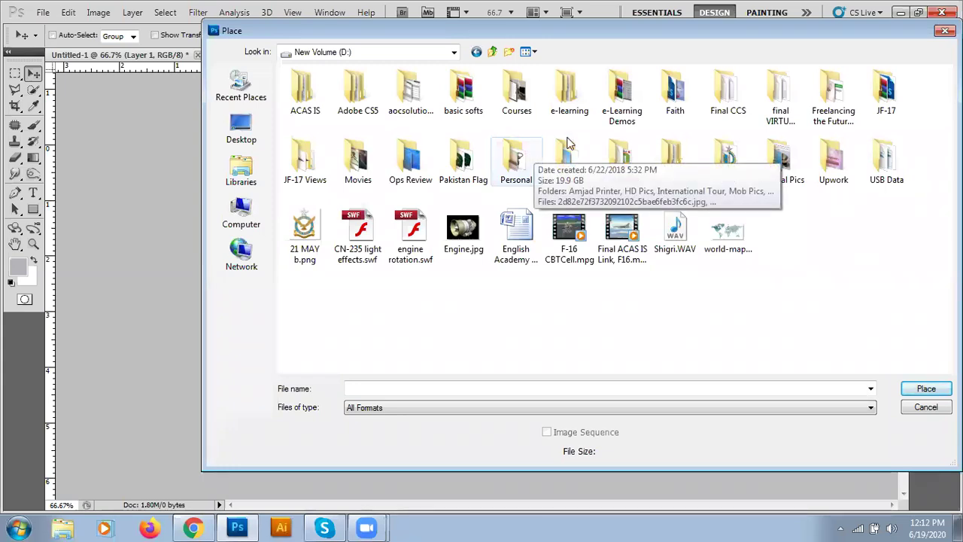
pyautogui.doubleClick(839, 95)
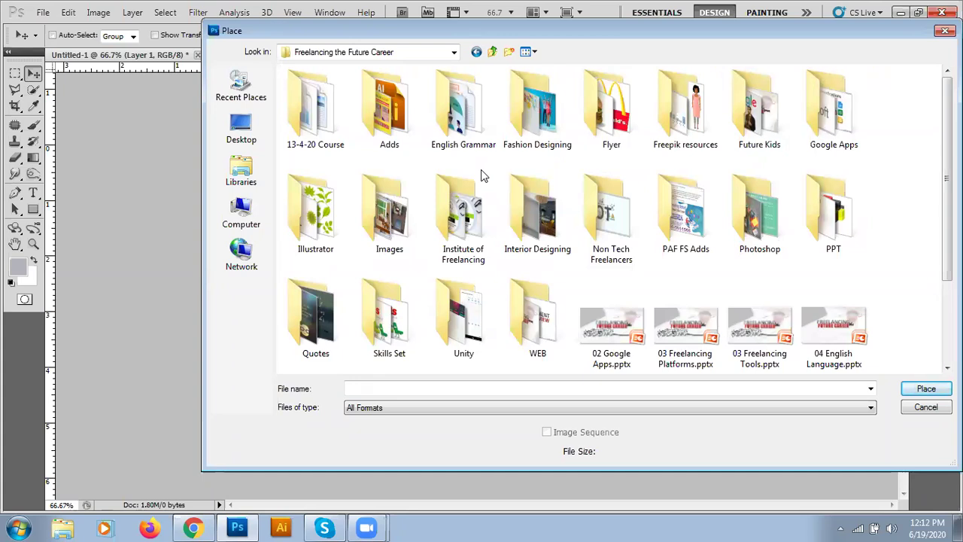
pyautogui.doubleClick(468, 233)
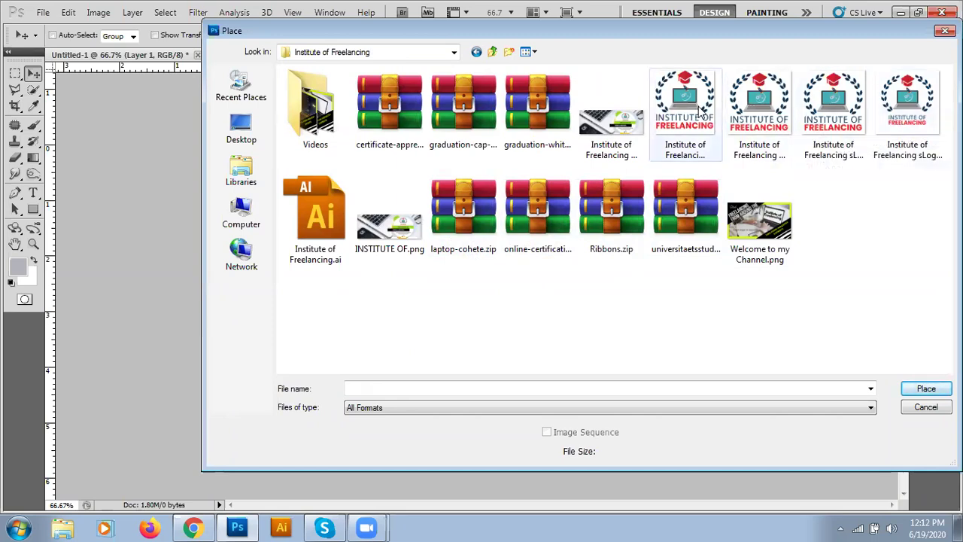
pyautogui.doubleClick(899, 118)
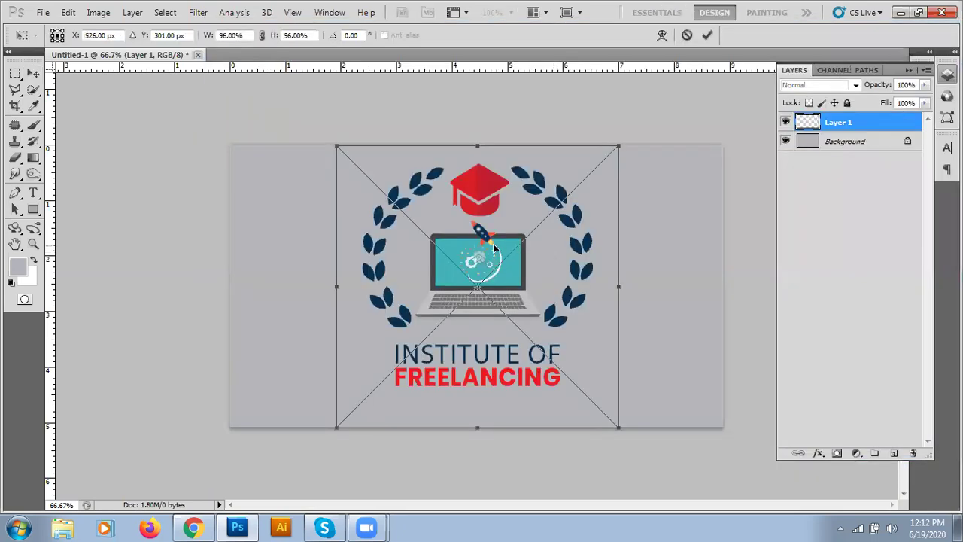
# - Scale the Institute of Freelancing logo to about 48% and place it in the card's upper-left corner
pyautogui.moveTo(615, 428); pyautogui.dragTo(459, 303)
pyautogui.moveTo(424, 208); pyautogui.dragTo(498, 276)
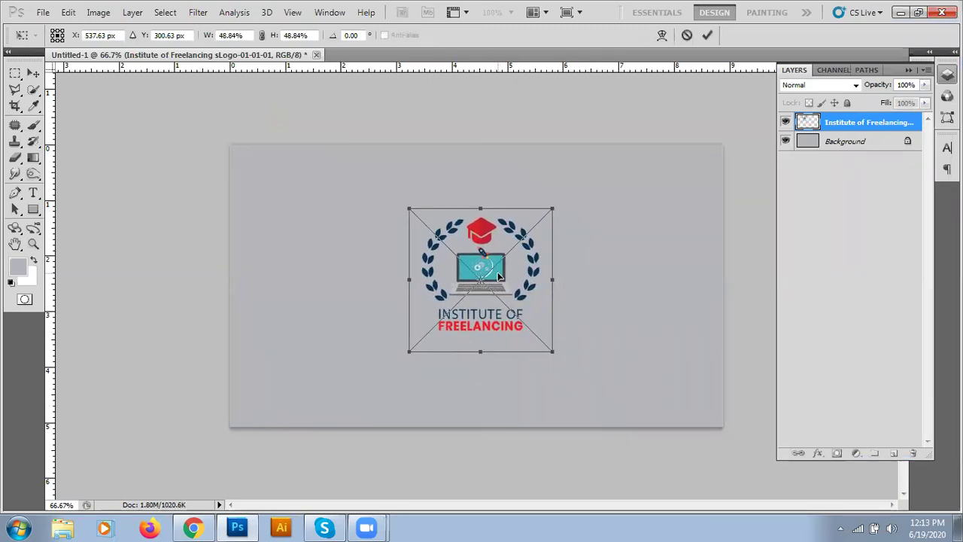
pyautogui.press('Return')
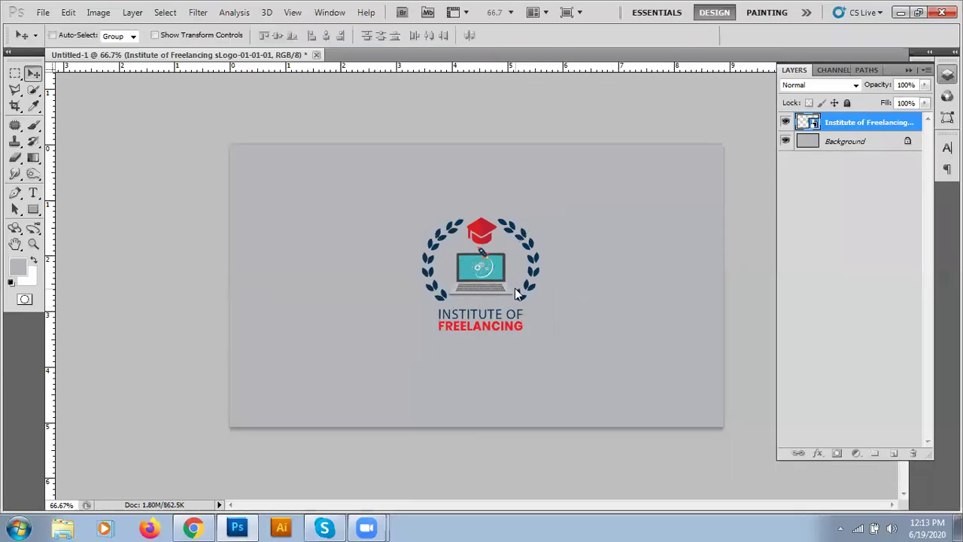
pyautogui.moveTo(481, 284); pyautogui.dragTo(467, 217)
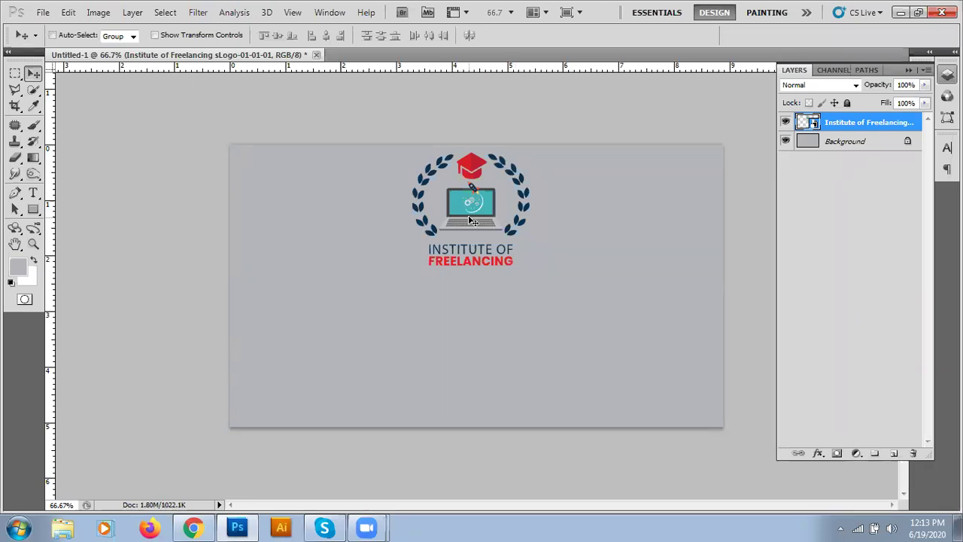
pyautogui.moveTo(471, 220); pyautogui.dragTo(326, 243)
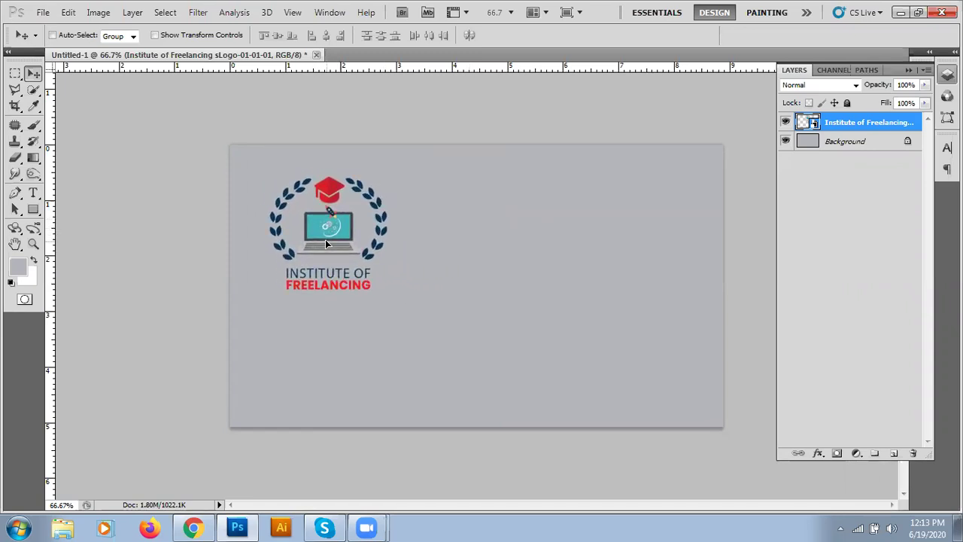
pyautogui.click(857, 144)
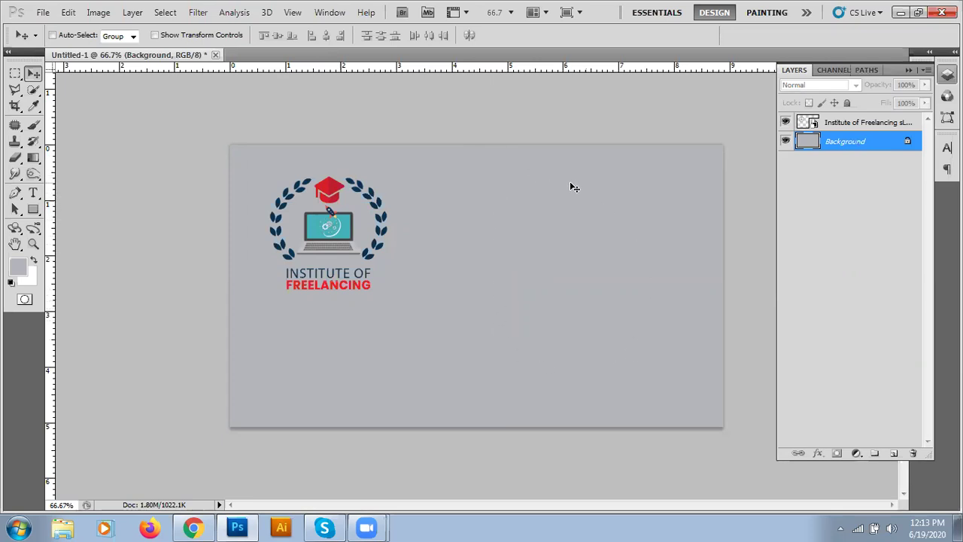
# - Fill the card background with a very light grey
pyautogui.click(21, 269)
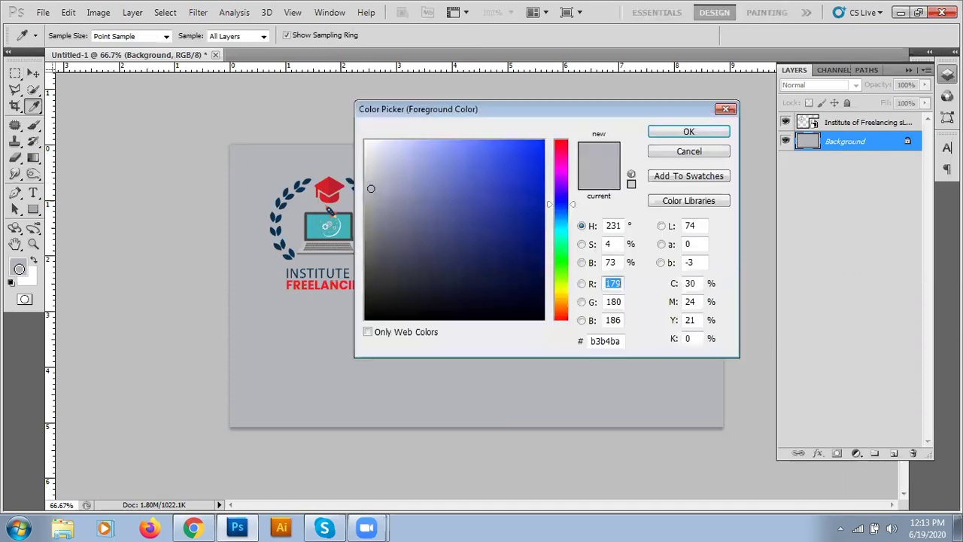
pyautogui.click(367, 154)
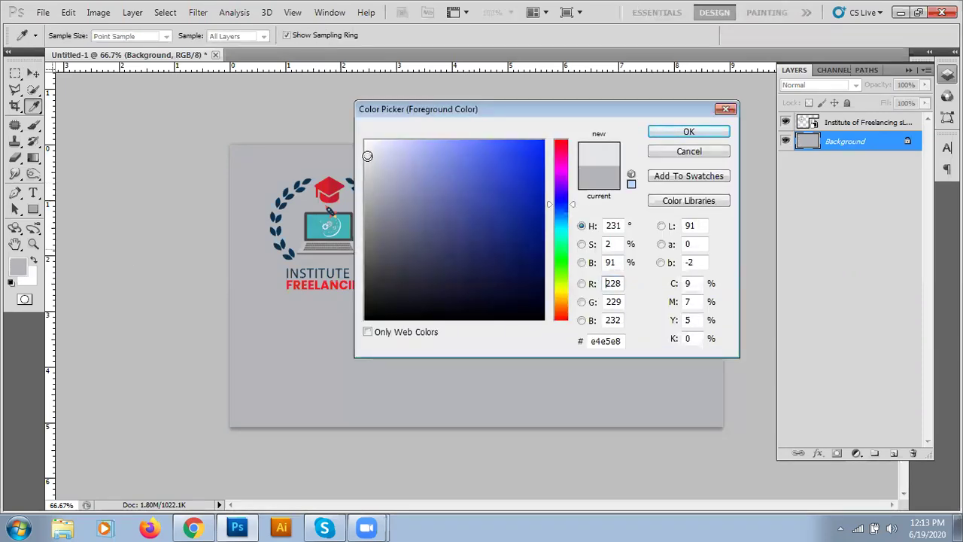
pyautogui.click(666, 136)
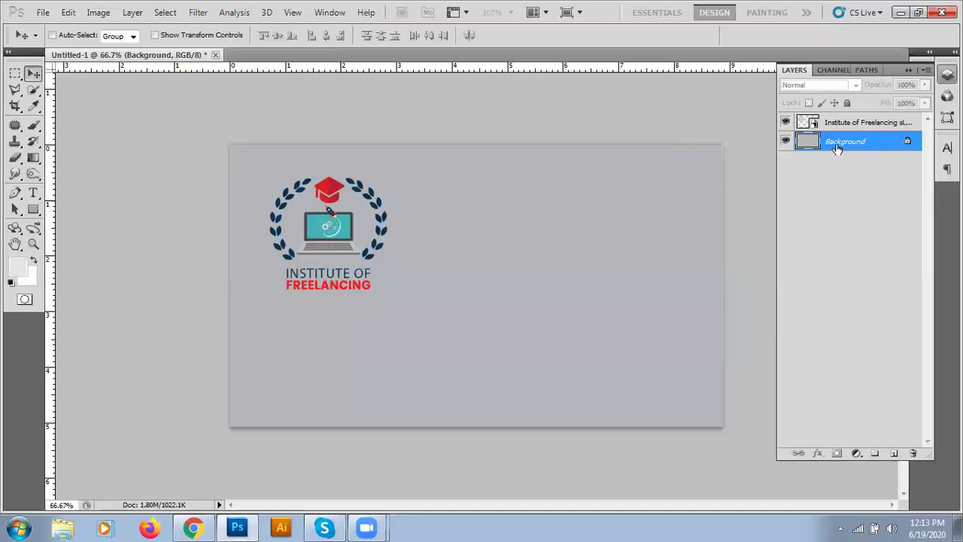
pyautogui.hotkey('alt', 'BackSpace')
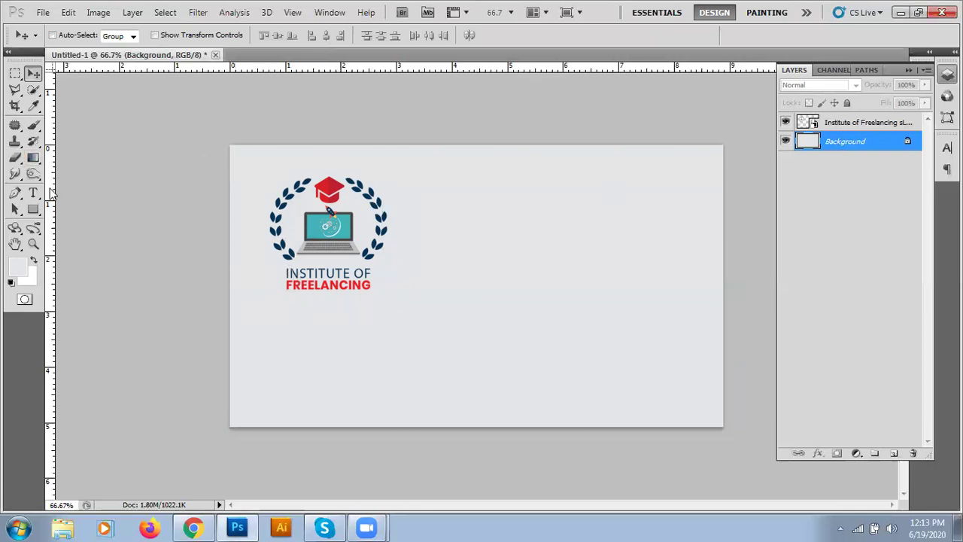
# - Set the foreground colour to a dark navy matching the logo
pyautogui.click(20, 269)
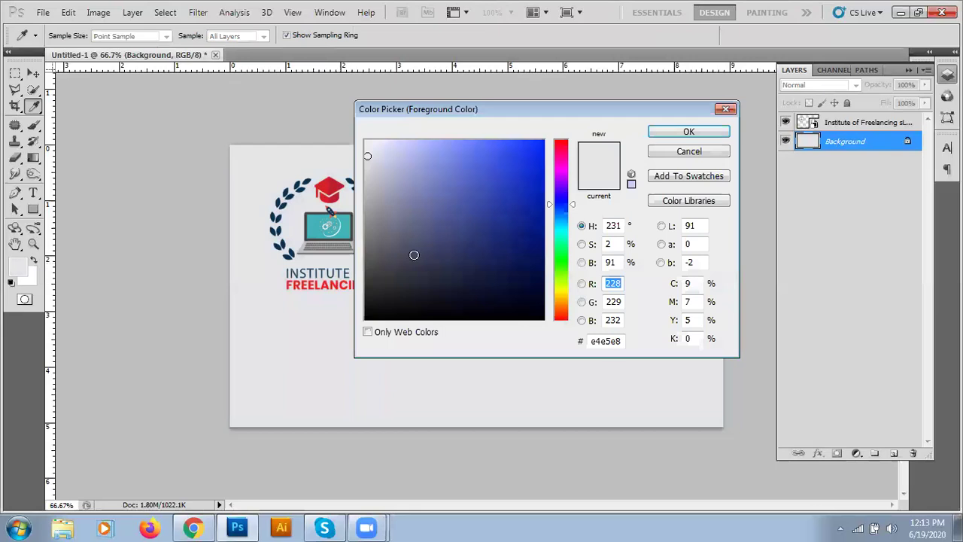
pyautogui.click(455, 269)
pyautogui.click(675, 136)
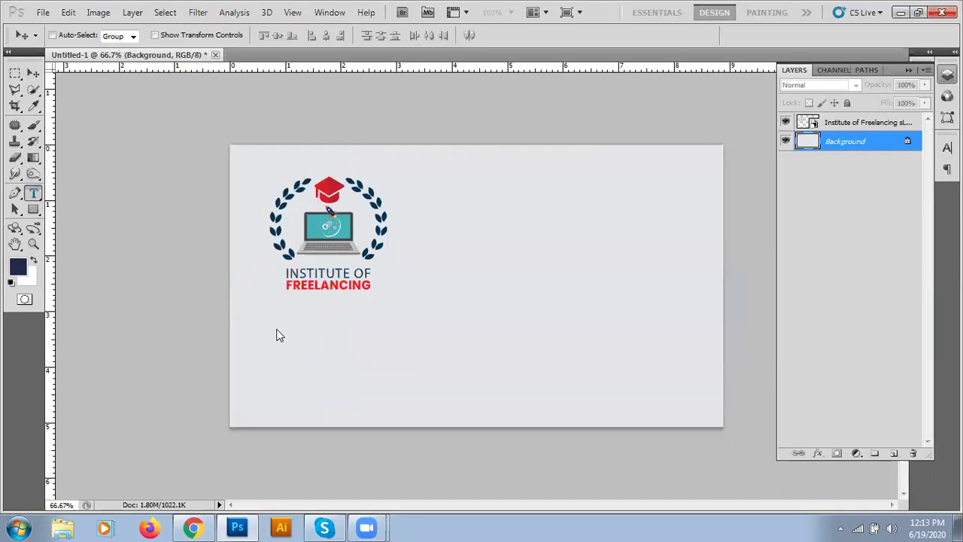
# - Start a text layer right of the logo with an 18 pt font size
pyautogui.press('t')
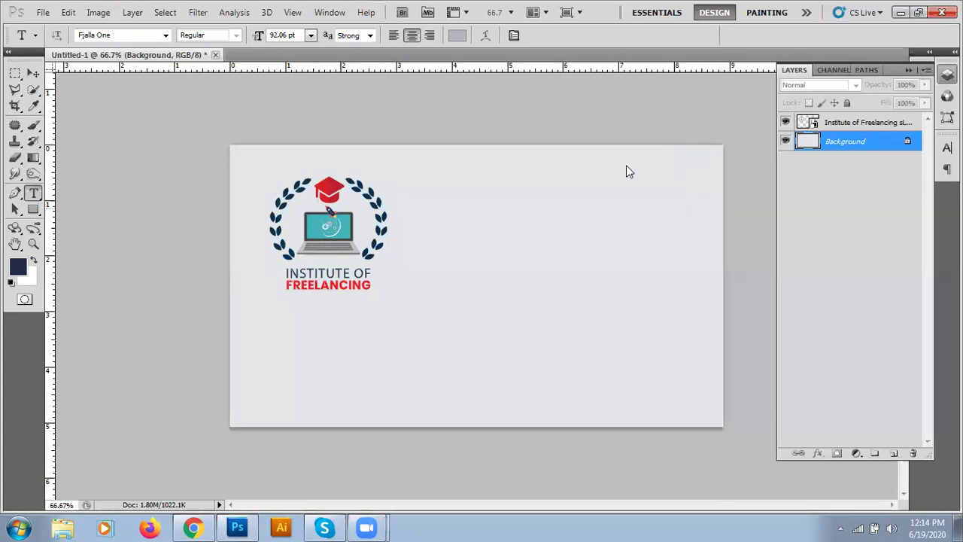
pyautogui.click(430, 219)
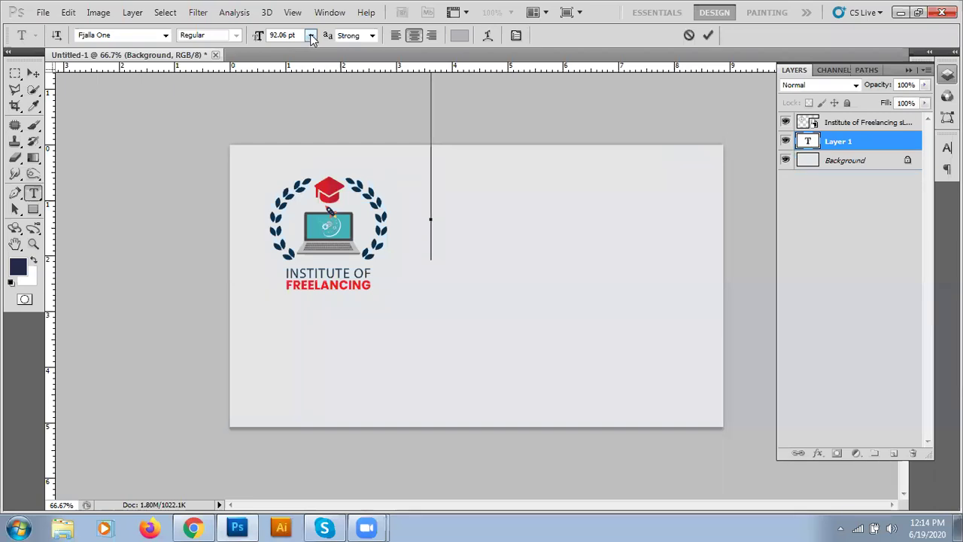
pyautogui.click(310, 36)
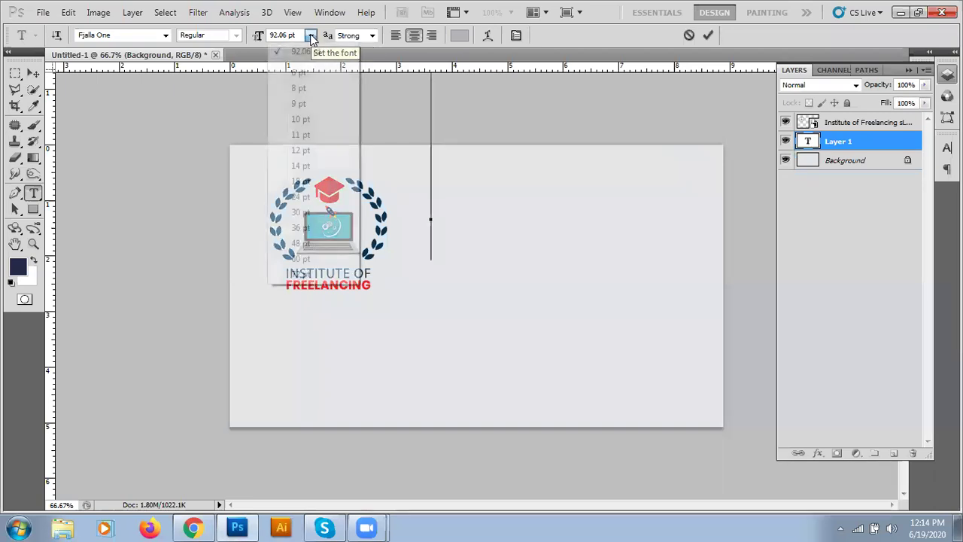
pyautogui.click(305, 197)
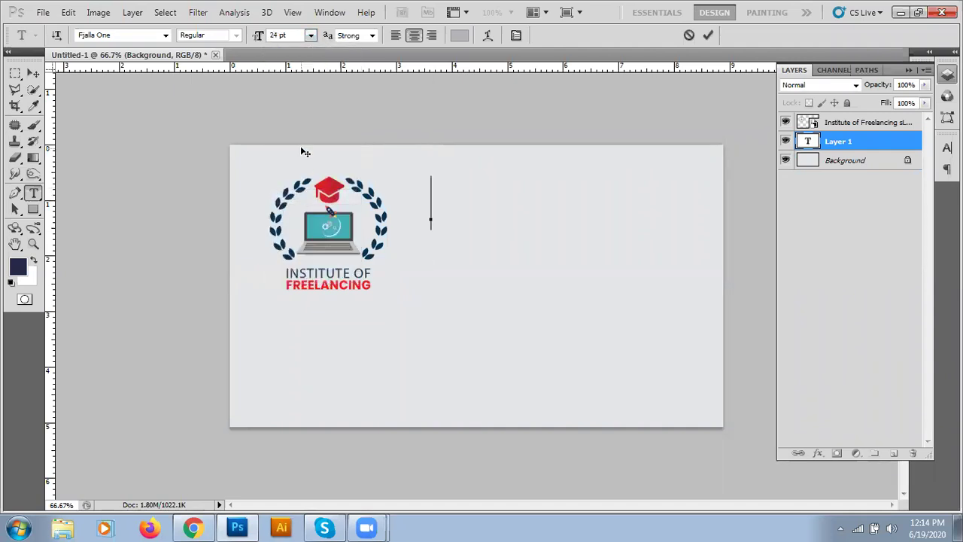
pyautogui.click(310, 35)
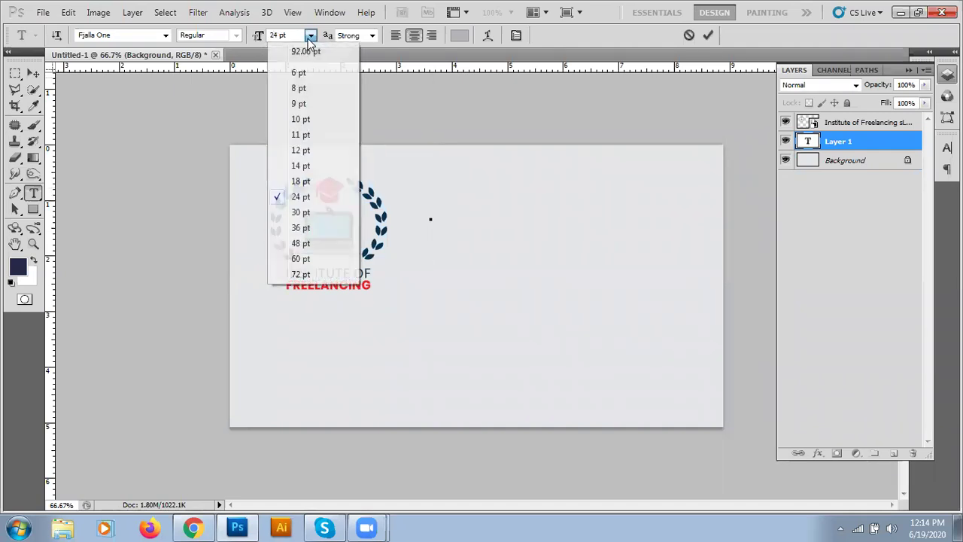
pyautogui.click(301, 181)
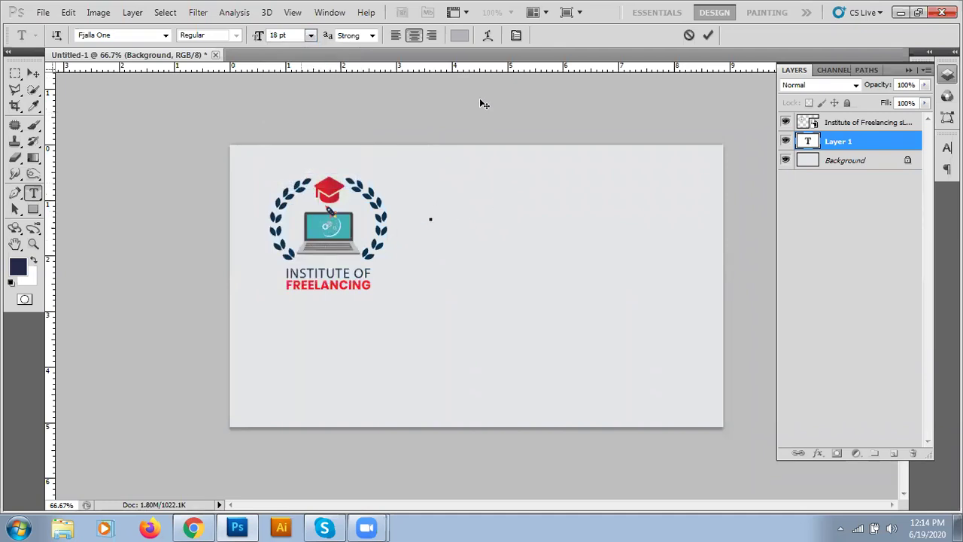
# - Make the text colour black, type the cardholder's full name, and commit it
pyautogui.click(459, 36)
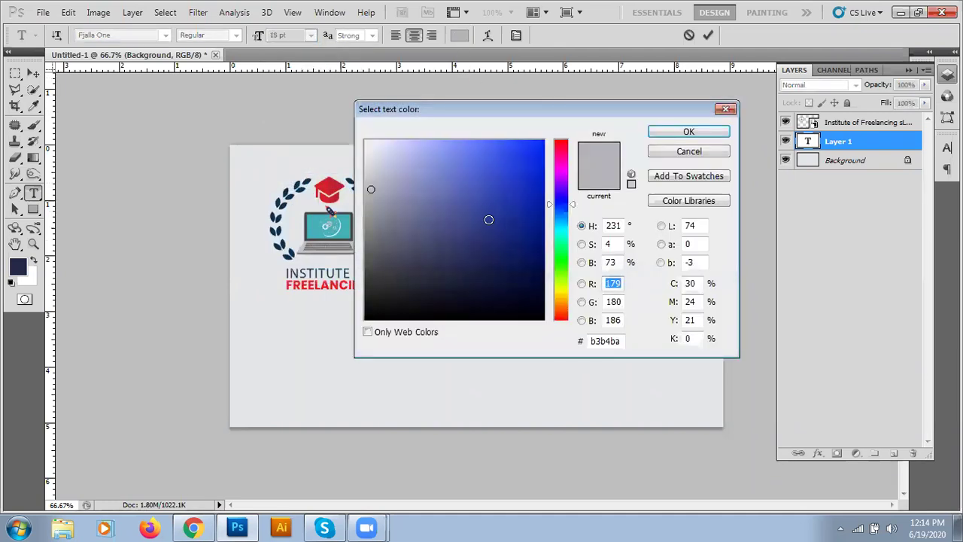
pyautogui.moveTo(490, 241); pyautogui.dragTo(555, 326)
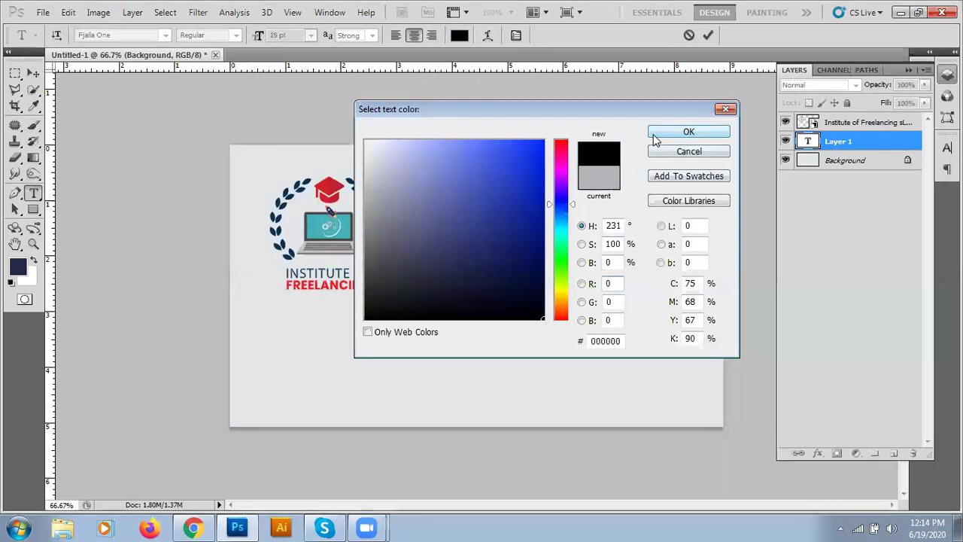
pyautogui.click(654, 133)
pyautogui.click(431, 218)
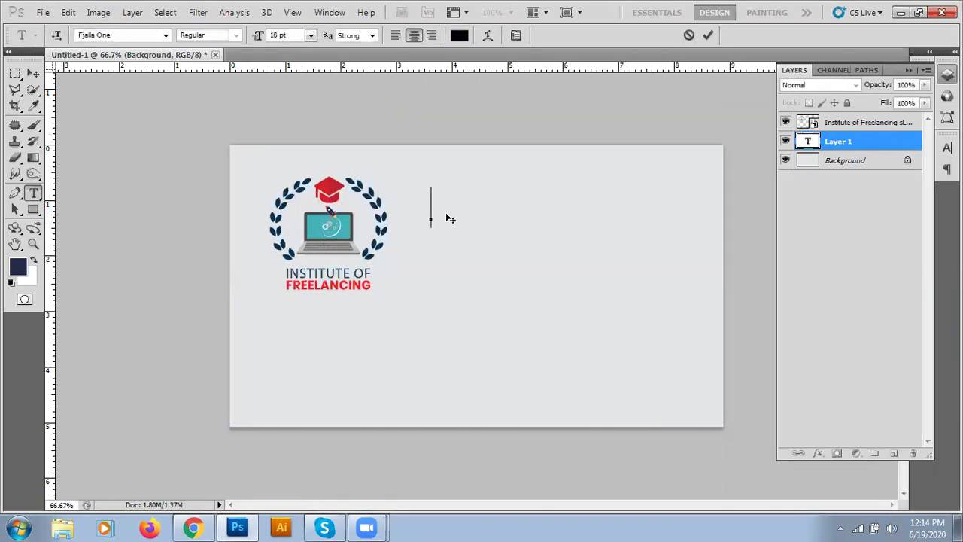
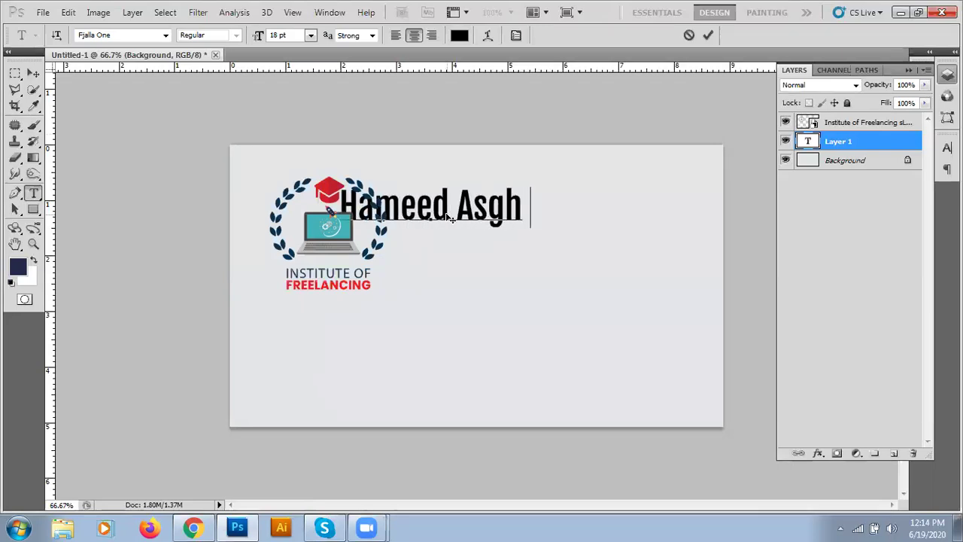
pyautogui.click(708, 35)
pyautogui.click(33, 74)
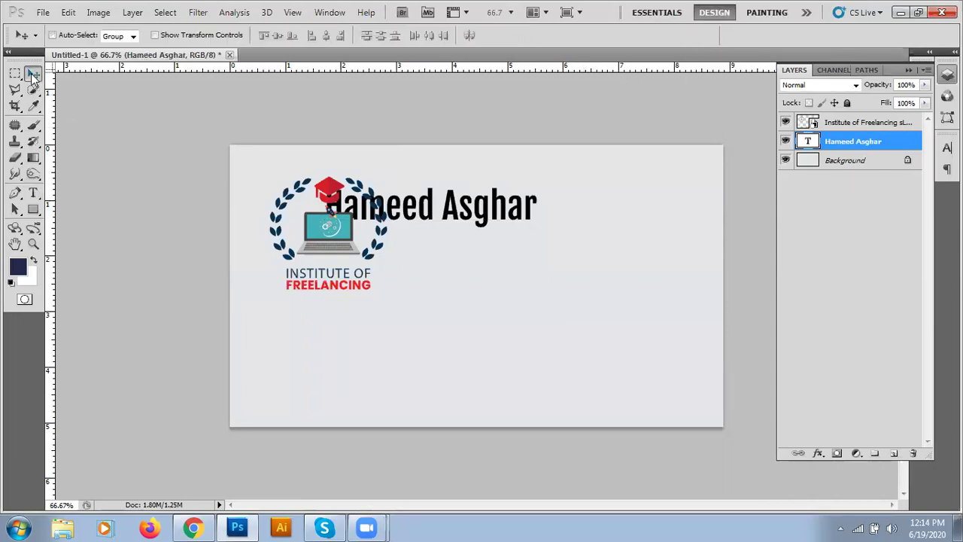
# - Position the name text right of the logo and duplicate its text layer
pyautogui.moveTo(430, 222); pyautogui.dragTo(518, 223)
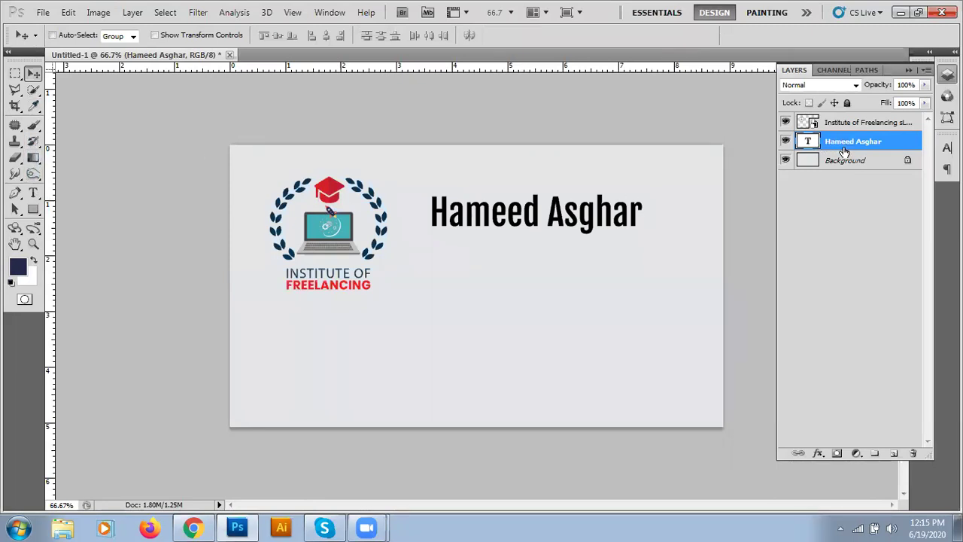
pyautogui.click(842, 166)
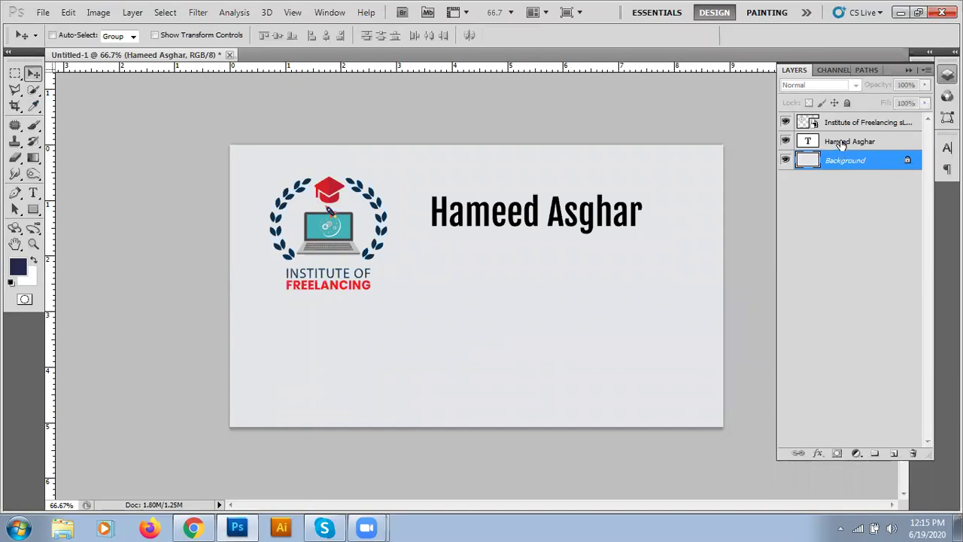
pyautogui.click(841, 145)
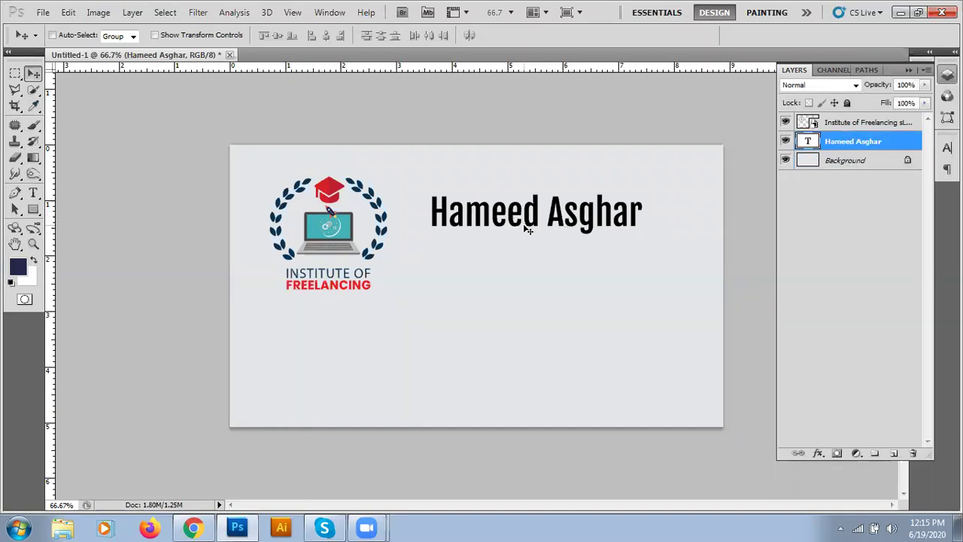
pyautogui.moveTo(537, 228); pyautogui.dragTo(343, 244)
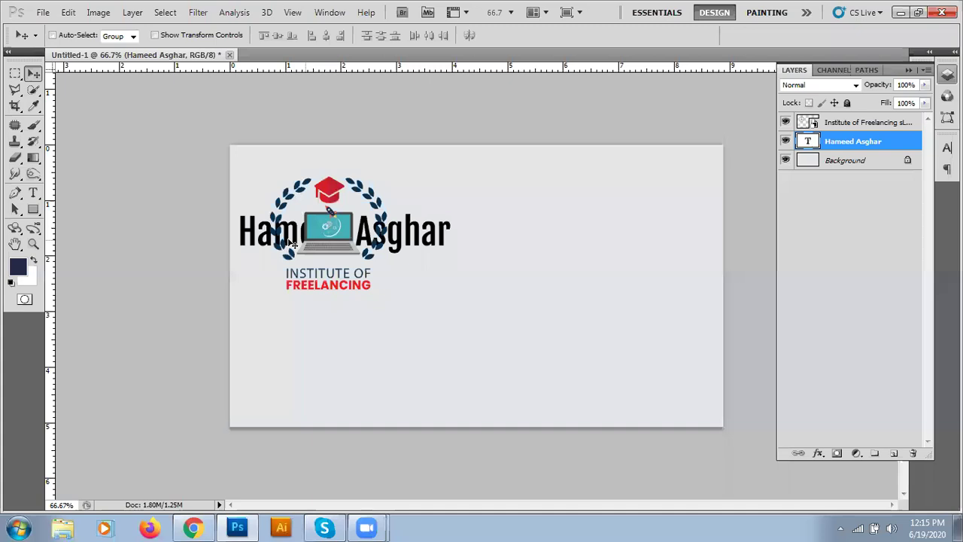
pyautogui.moveTo(404, 250); pyautogui.dragTo(591, 228)
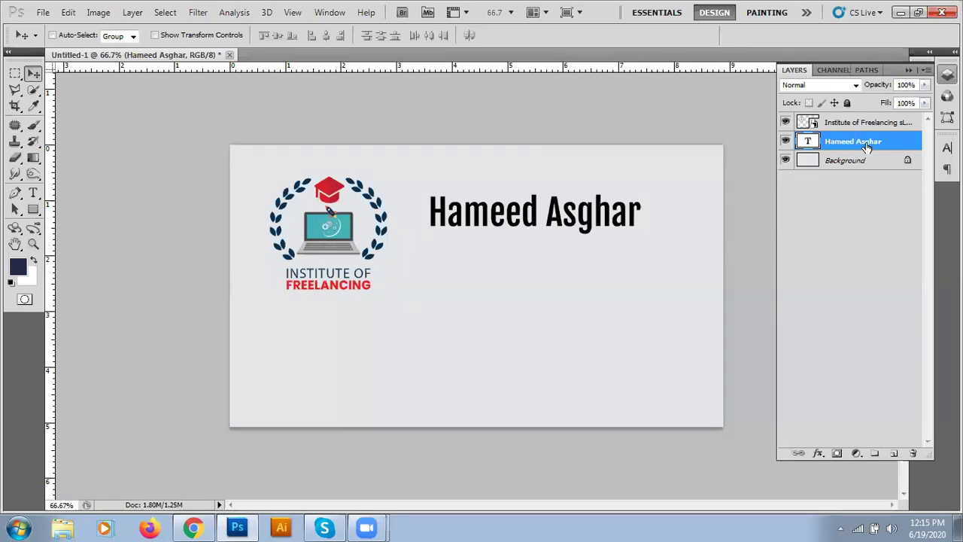
pyautogui.moveTo(867, 146); pyautogui.dragTo(895, 453)
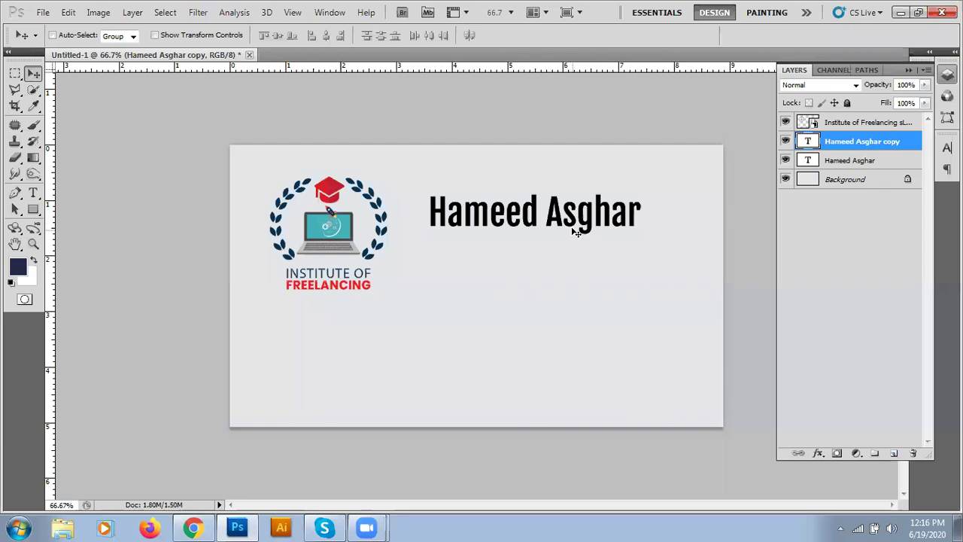
# - Move the copy below the name and retype it as 'CEO of Institute of Freelancing'
pyautogui.moveTo(572, 236); pyautogui.dragTo(572, 265)
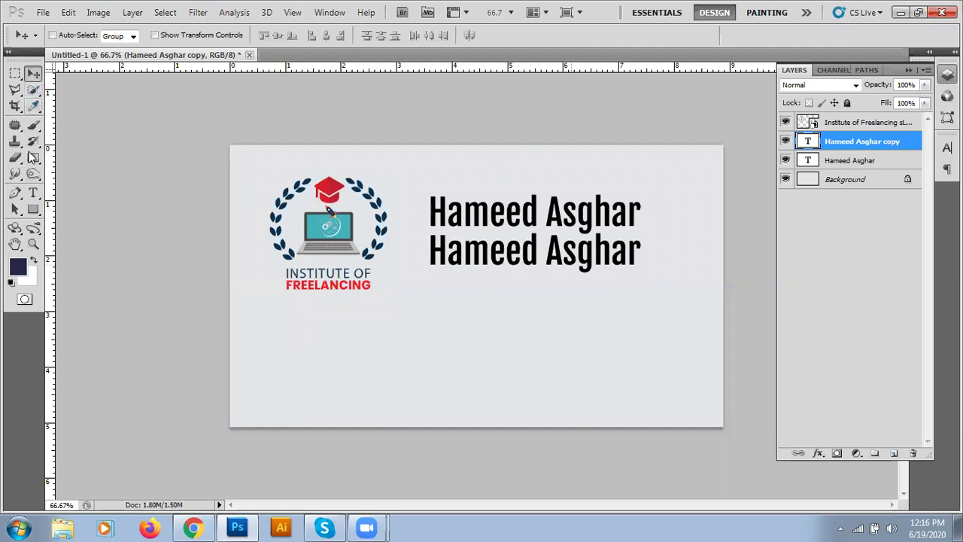
pyautogui.click(33, 194)
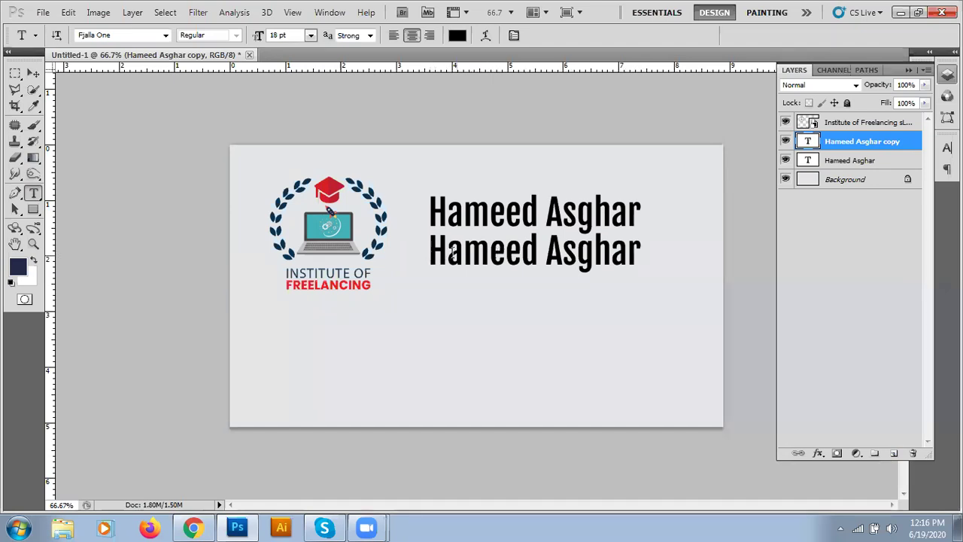
pyautogui.moveTo(434, 253); pyautogui.dragTo(640, 251)
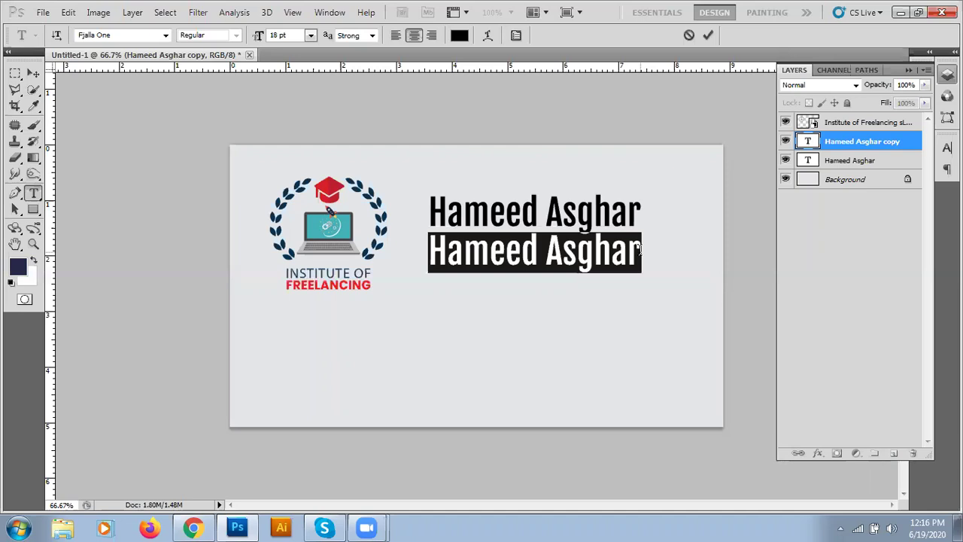
pyautogui.press('BackSpace')
pyautogui.press('BackSpace')
pyautogui.write('CE')
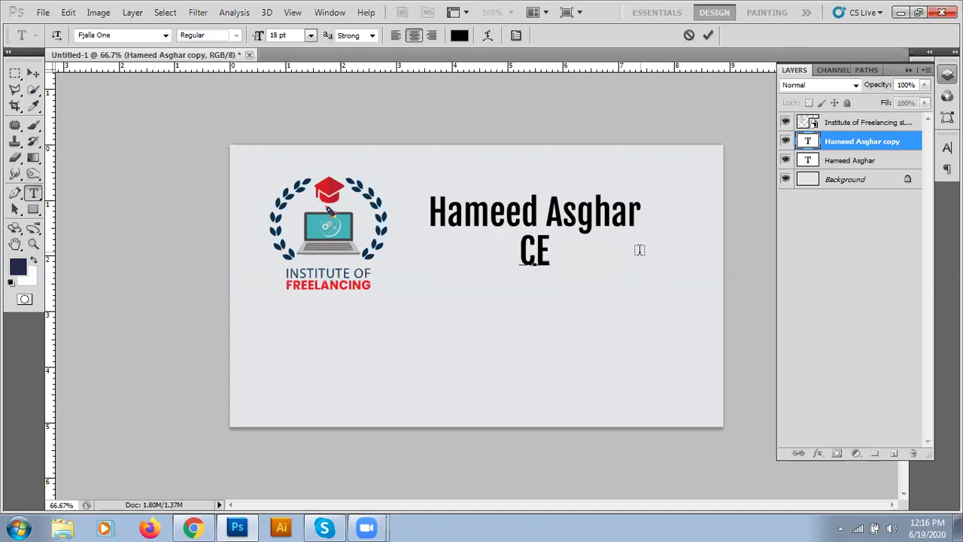
pyautogui.write('O ')
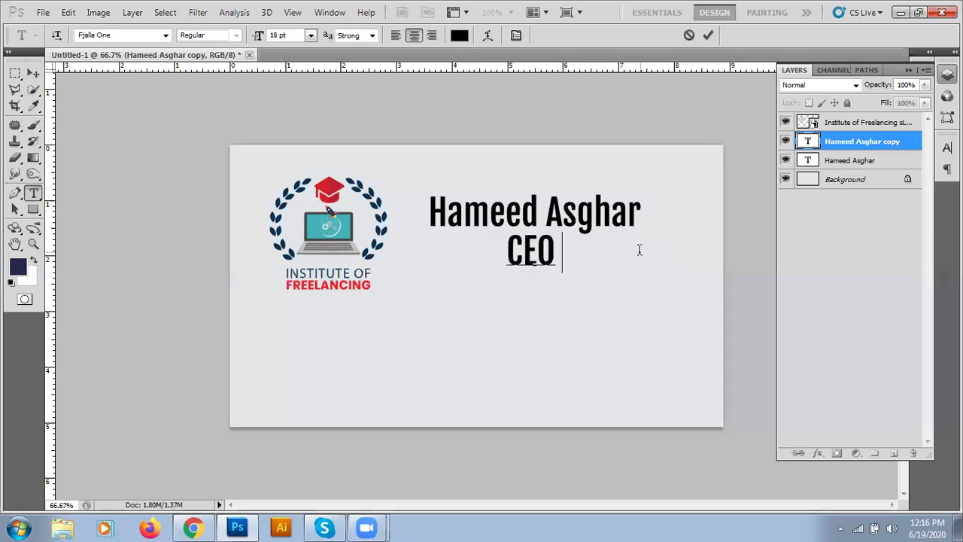
pyautogui.write('of ')
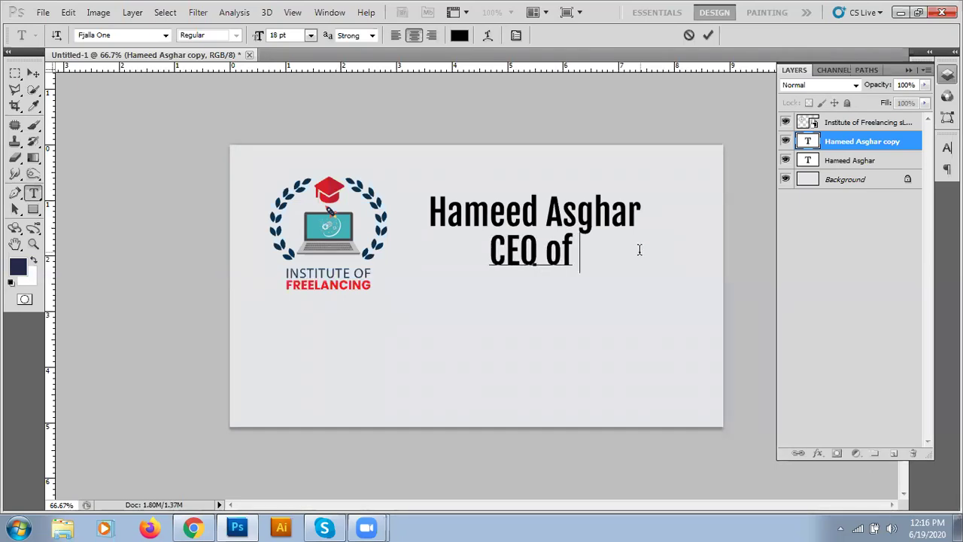
pyautogui.write('Insti')
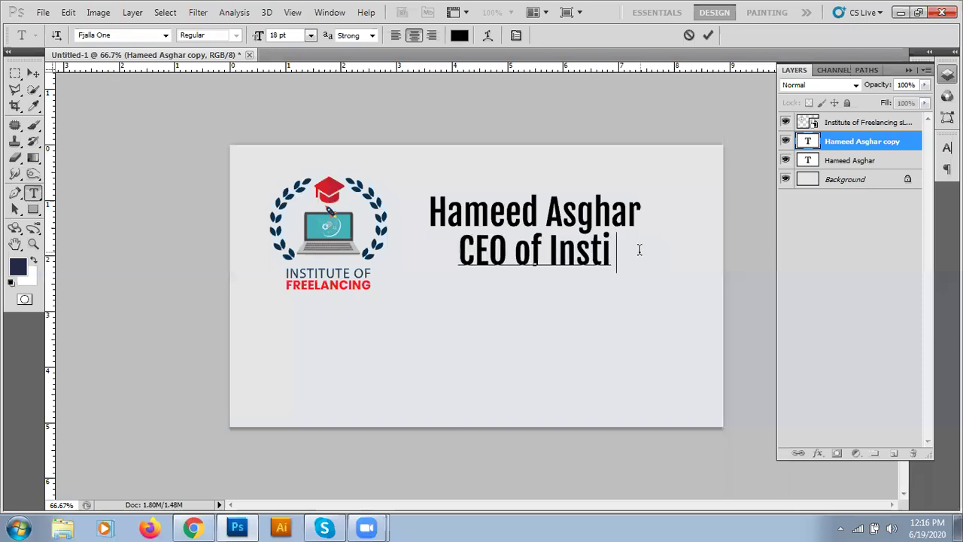
pyautogui.write('tute of Frel')
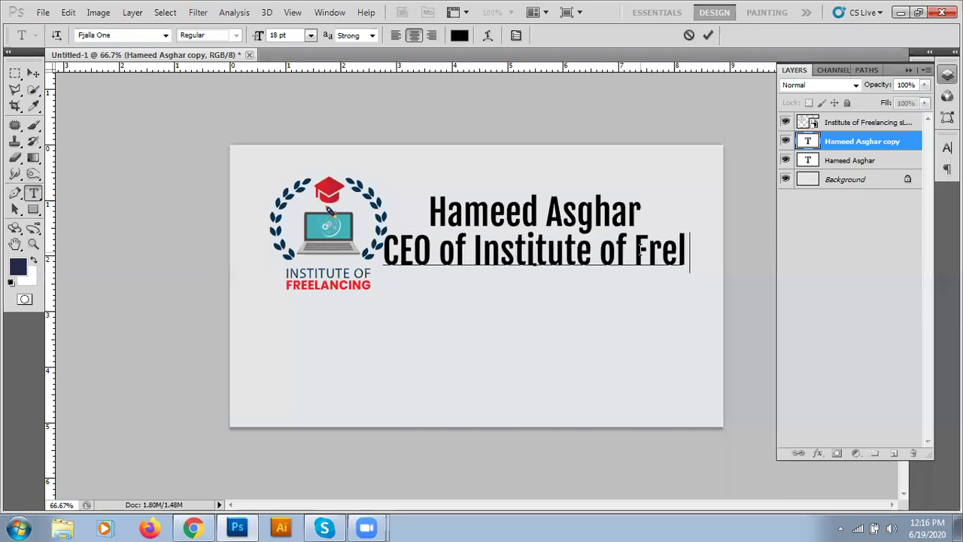
pyautogui.press('BackSpace')
pyautogui.write('elancin')
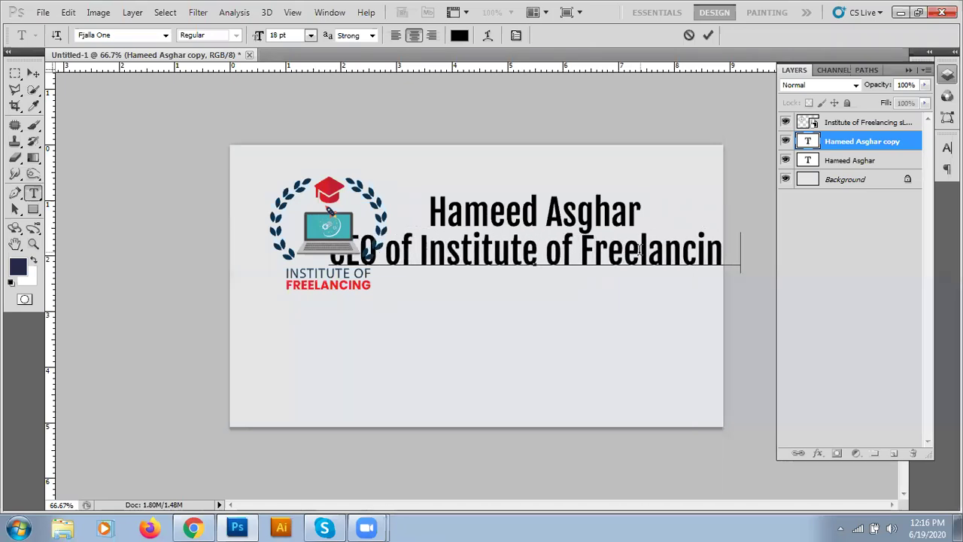
pyautogui.moveTo(330, 256); pyautogui.dragTo(823, 249)
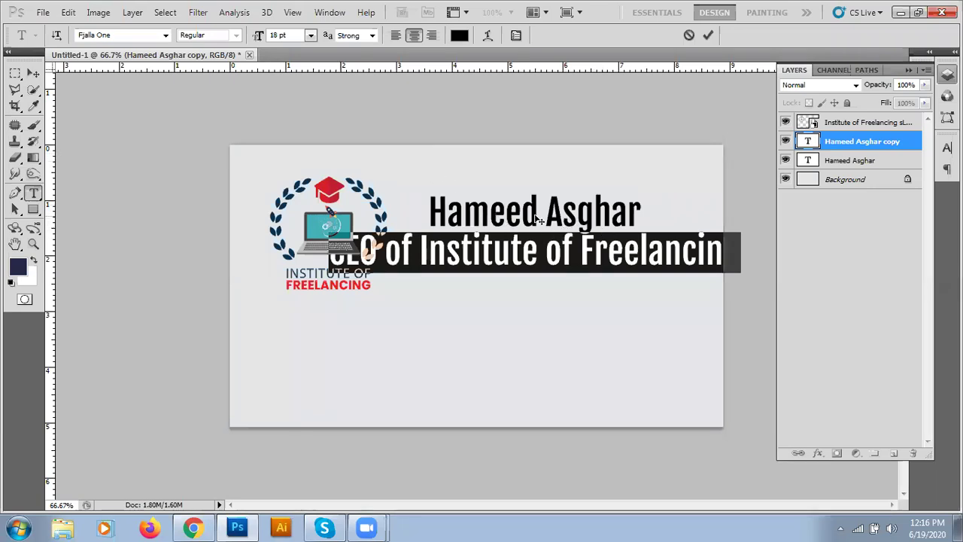
# - Set the CEO line to 10 pt, commit it, and drag it beneath the name
pyautogui.click(311, 36)
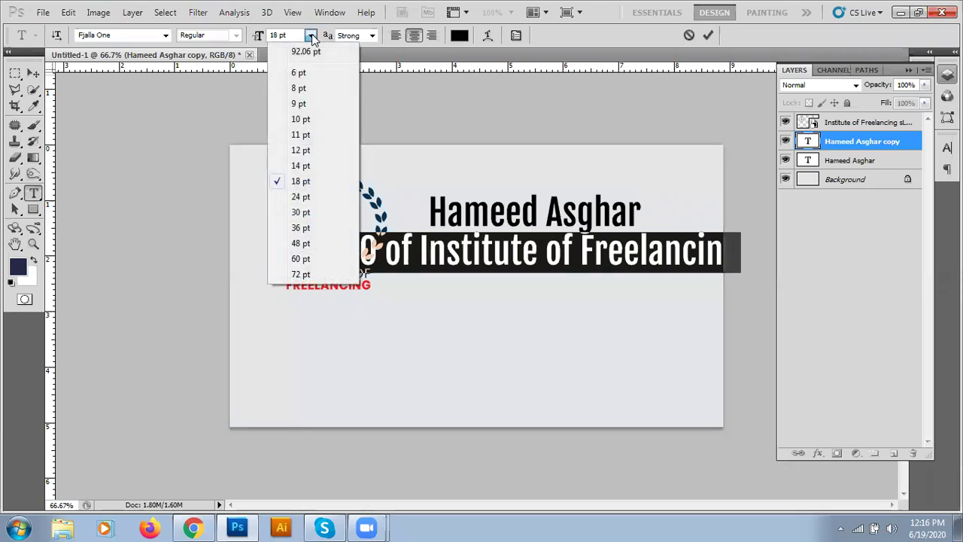
pyautogui.click(300, 150)
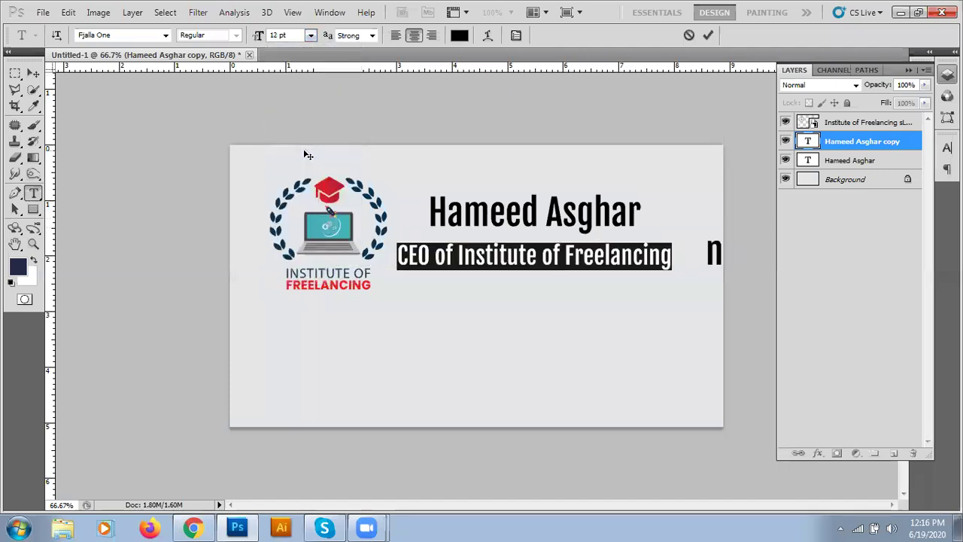
pyautogui.click(311, 36)
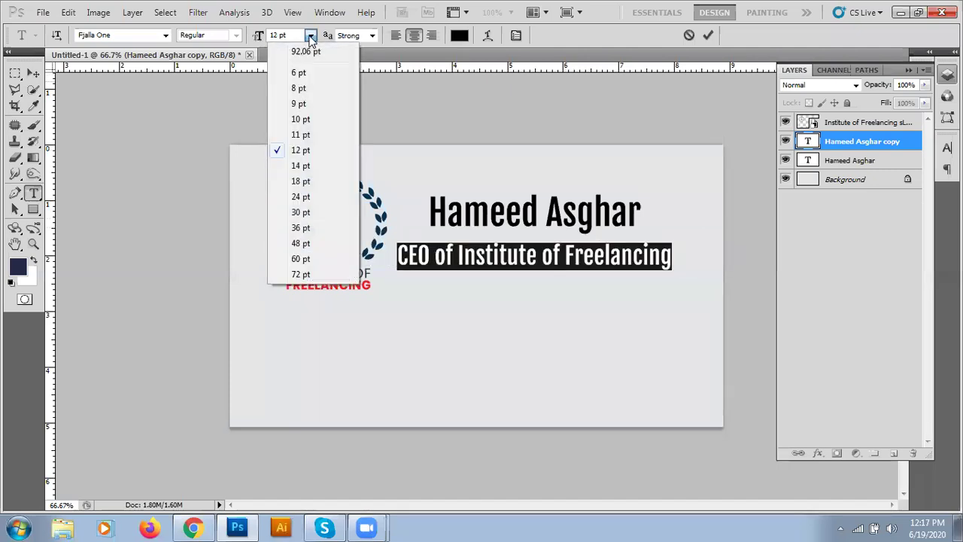
pyautogui.click(305, 120)
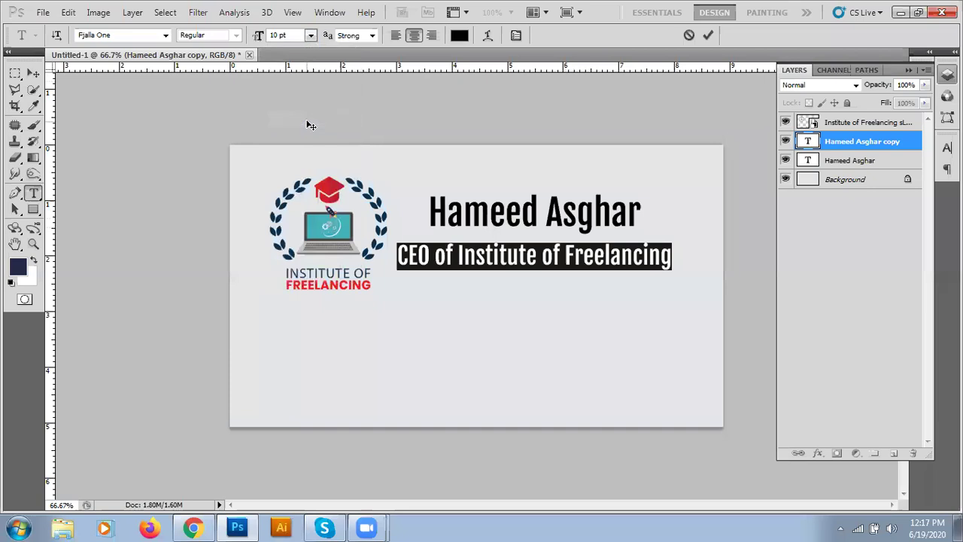
pyautogui.click(707, 34)
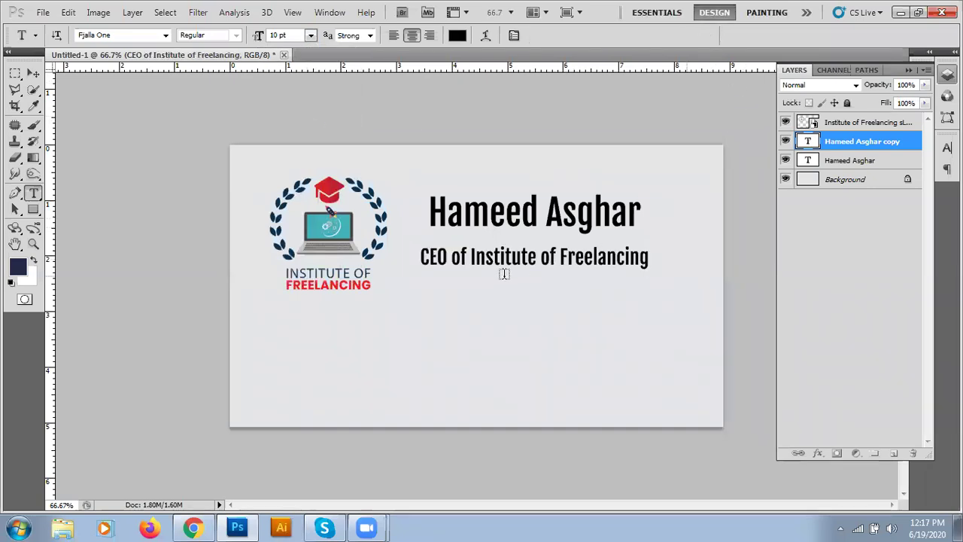
pyautogui.click(36, 77)
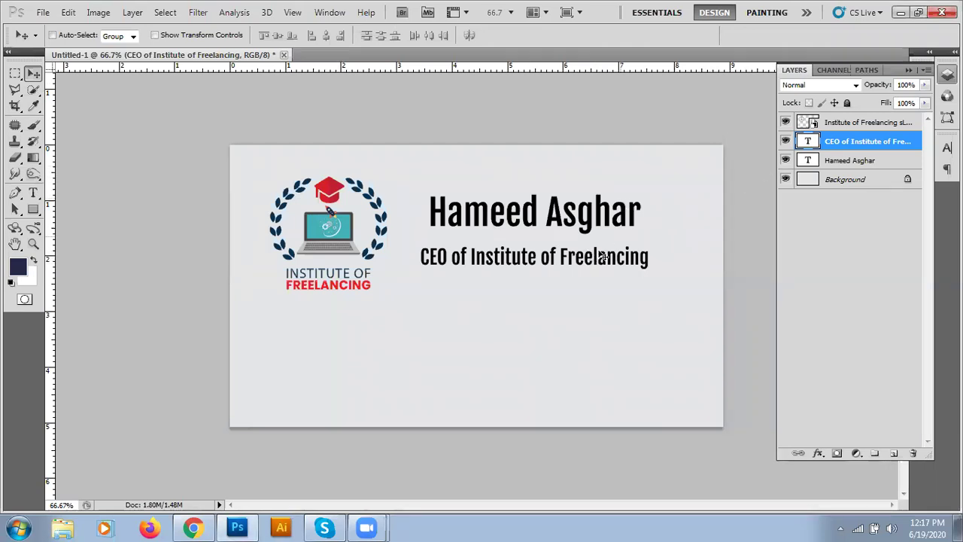
pyautogui.moveTo(588, 258)
pyautogui.mouseDown()
pyautogui.moveTo(598, 245)
pyautogui.moveTo(600, 253)
pyautogui.mouseUp()
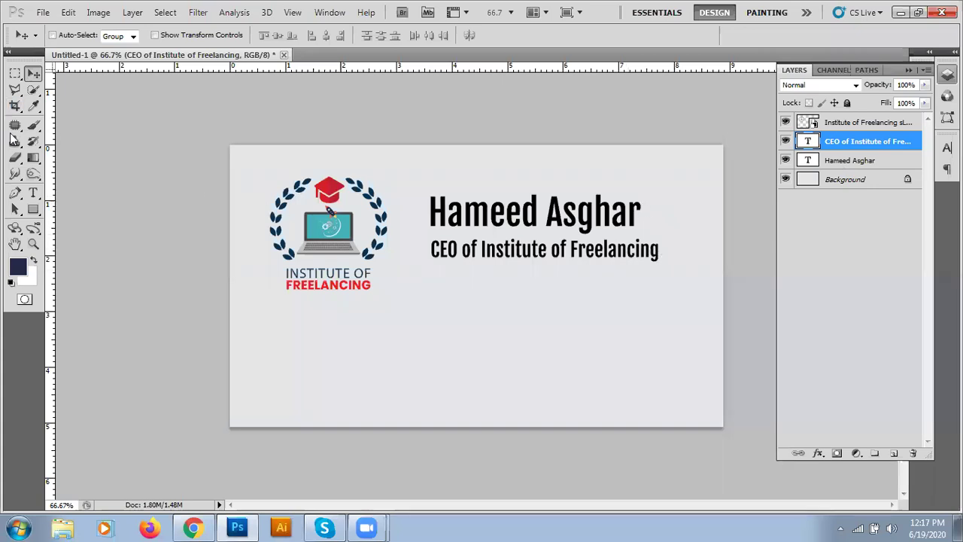
# - Change the CEO title line's font from Fjalla One to Franklin Gothic Medium Cond
pyautogui.click(34, 193)
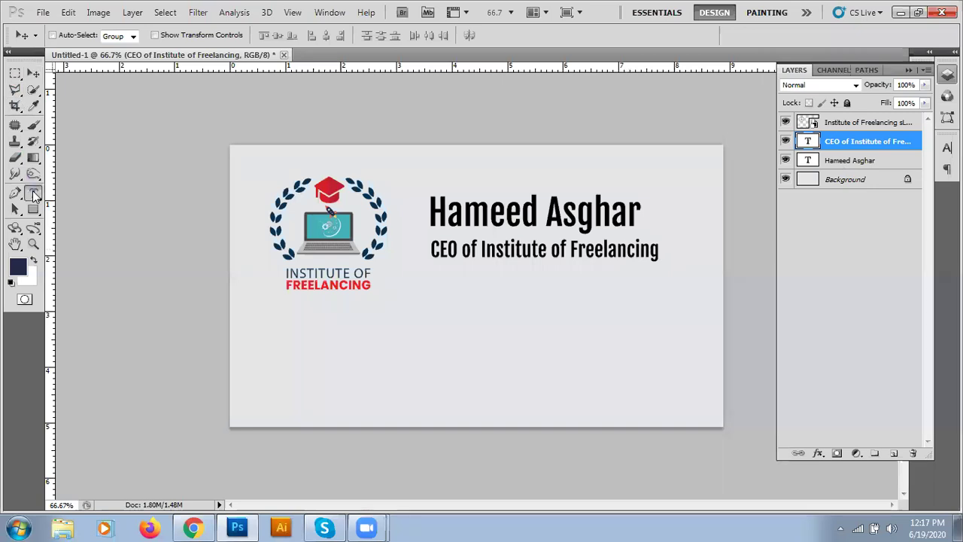
pyautogui.click(449, 252)
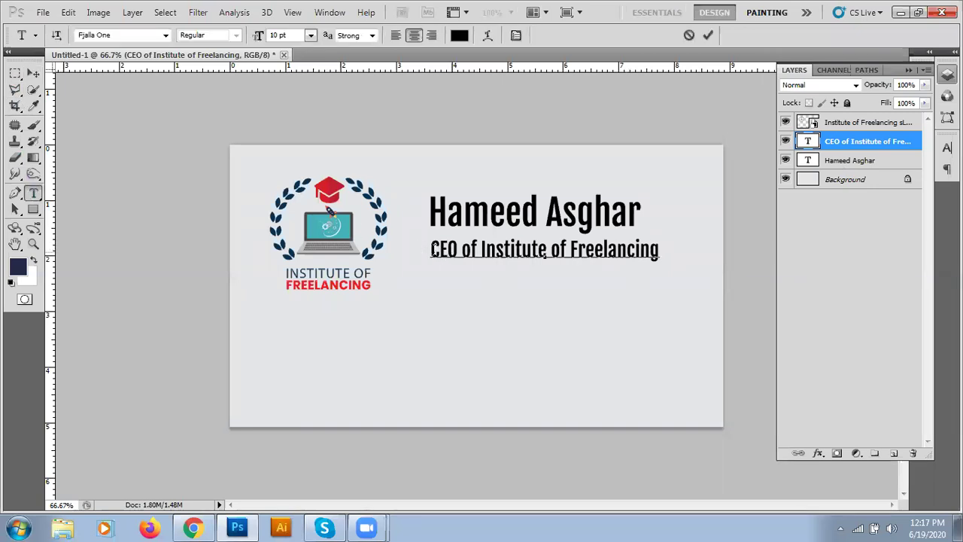
pyautogui.moveTo(430, 249); pyautogui.dragTo(675, 249)
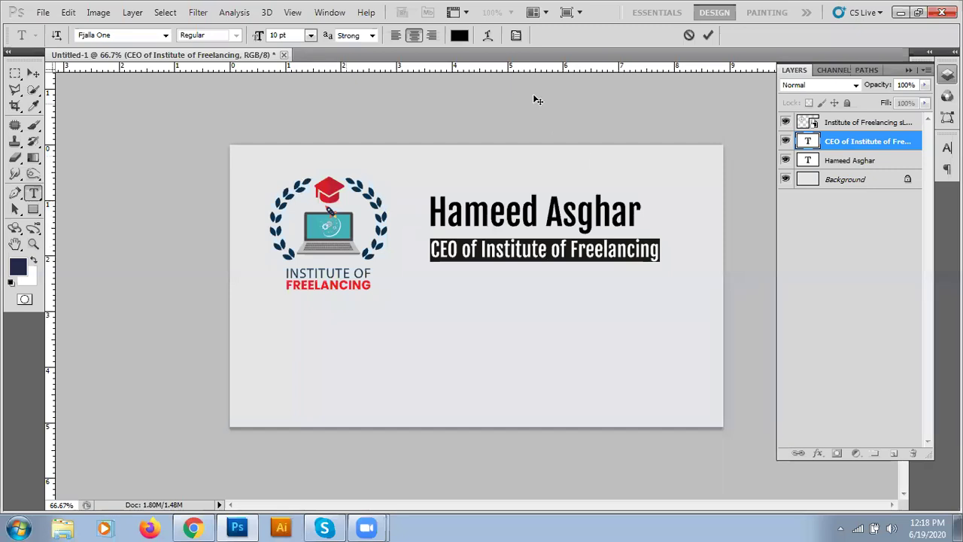
pyautogui.click(517, 35)
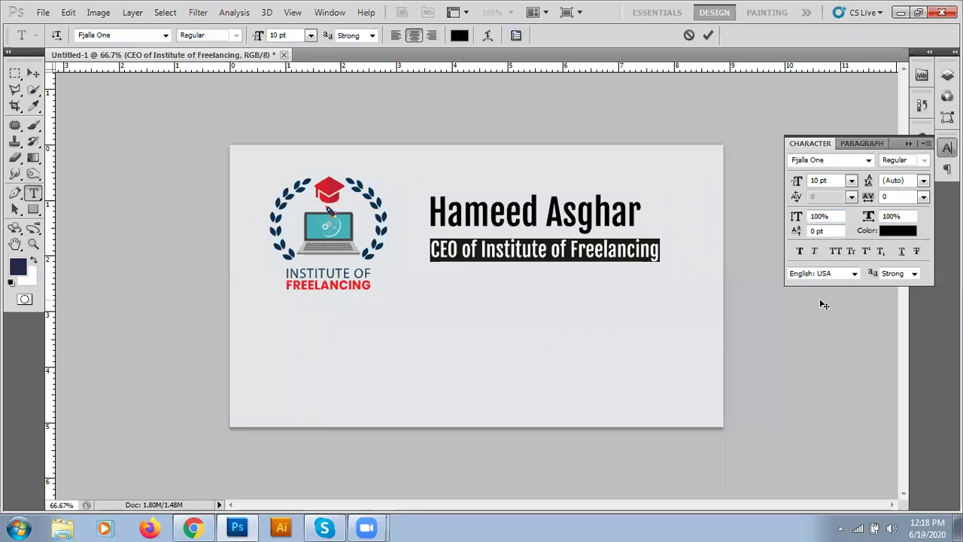
pyautogui.click(825, 161)
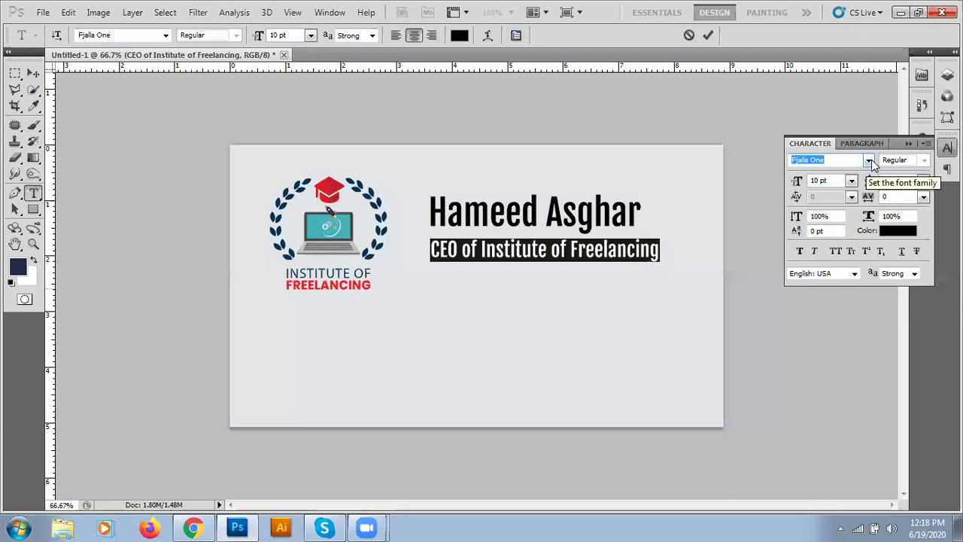
pyautogui.click(869, 161)
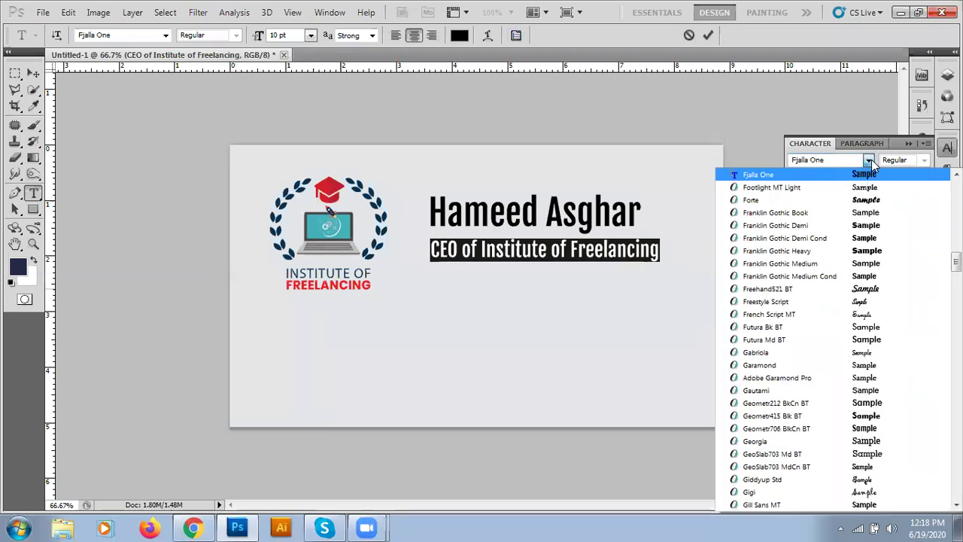
pyautogui.click(860, 213)
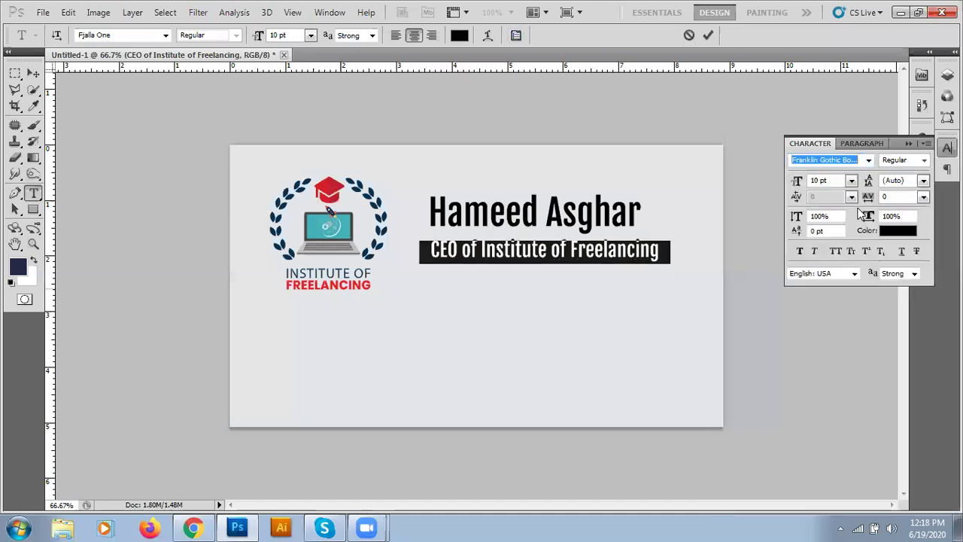
pyautogui.click(869, 161)
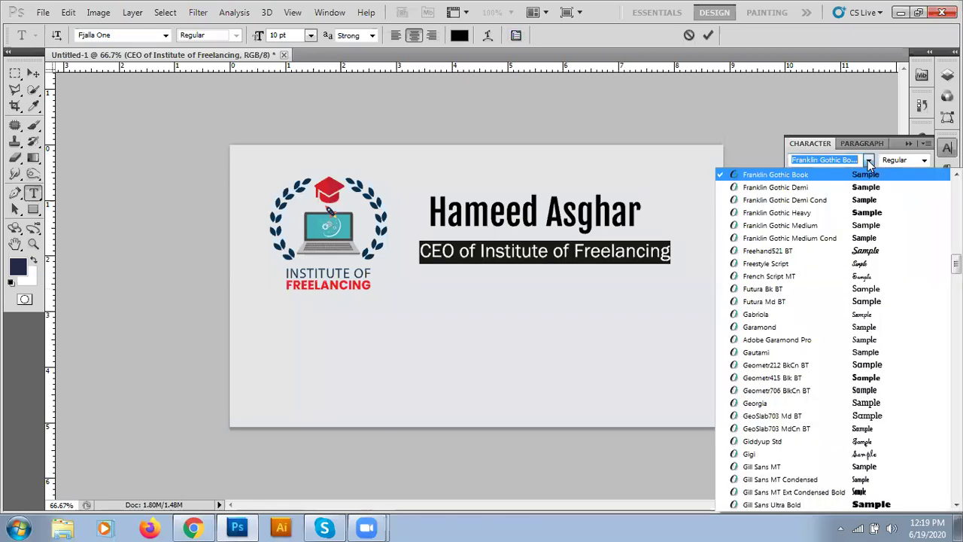
pyautogui.click(790, 238)
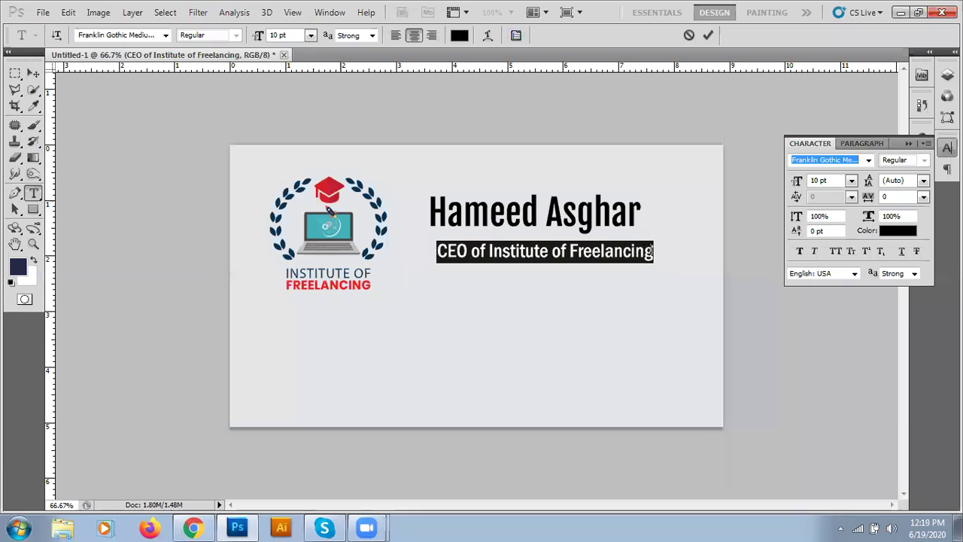
pyautogui.click(707, 36)
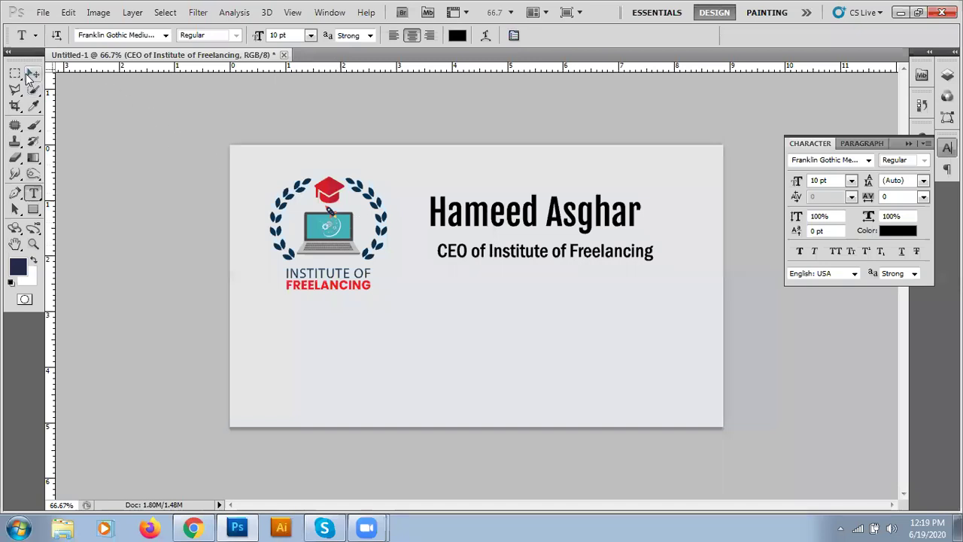
# - Nudge the CEO line up and left so it sits snugly under the name
pyautogui.click(30, 74)
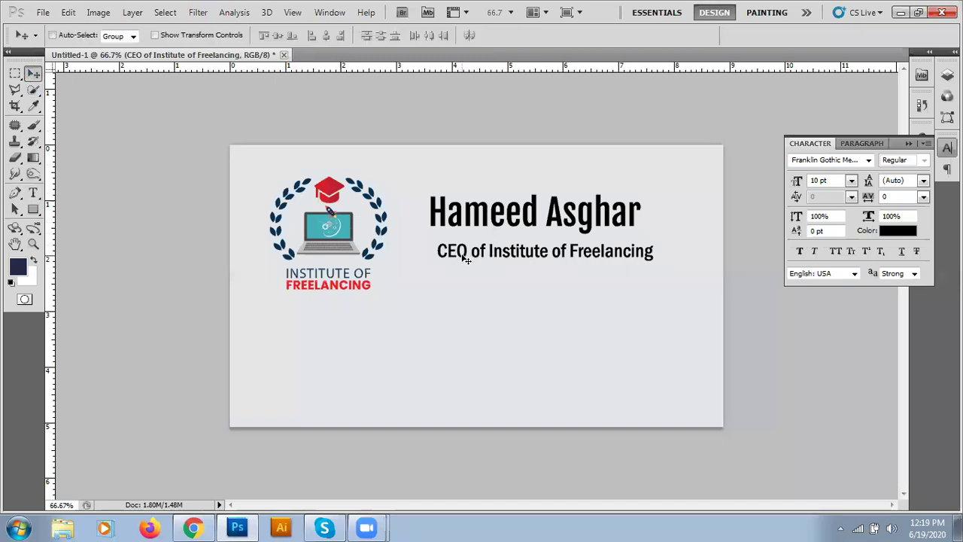
pyautogui.moveTo(466, 258); pyautogui.dragTo(457, 251)
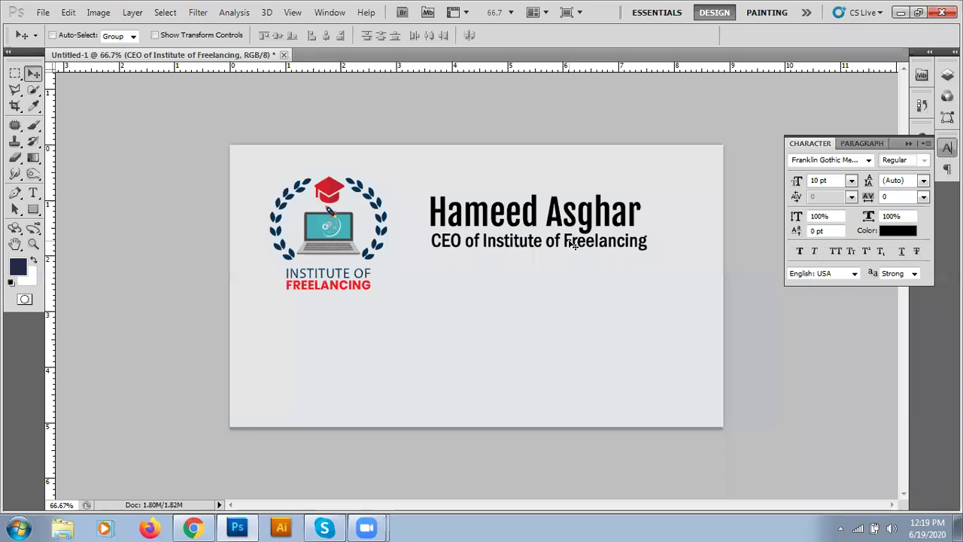
pyautogui.rightClick(573, 245)
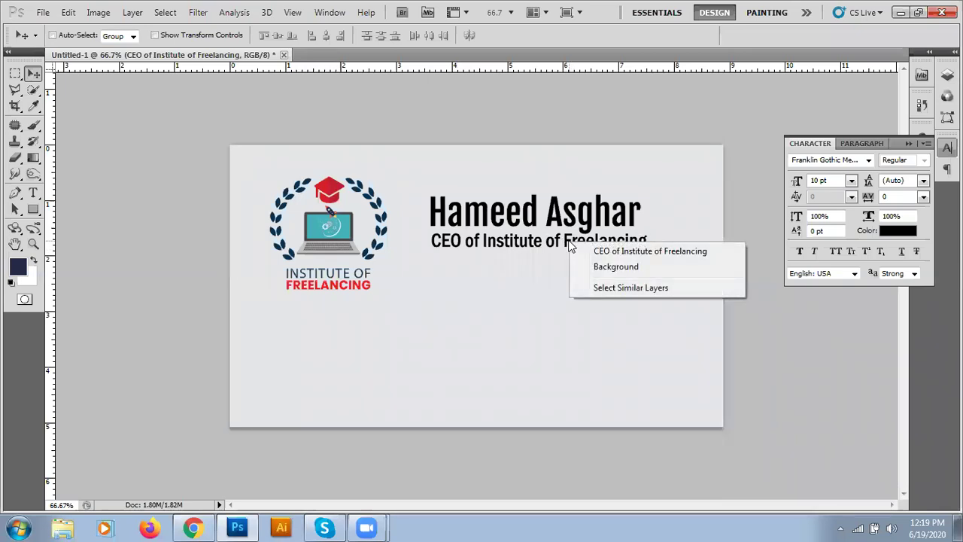
pyautogui.click(546, 288)
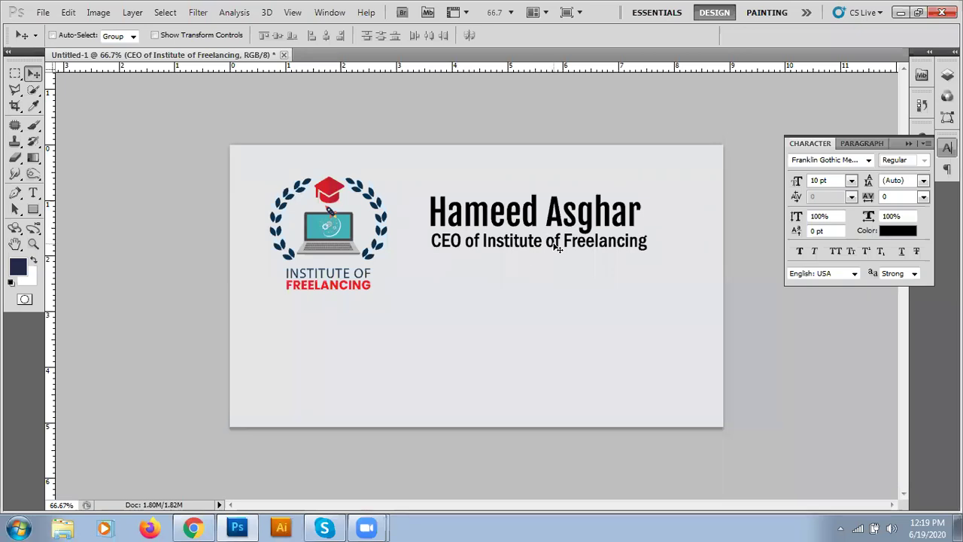
# - Free Transform the CEO line slightly narrower to align with the name, then swap colours to white foreground
pyautogui.hotkey('ctrl', 't')
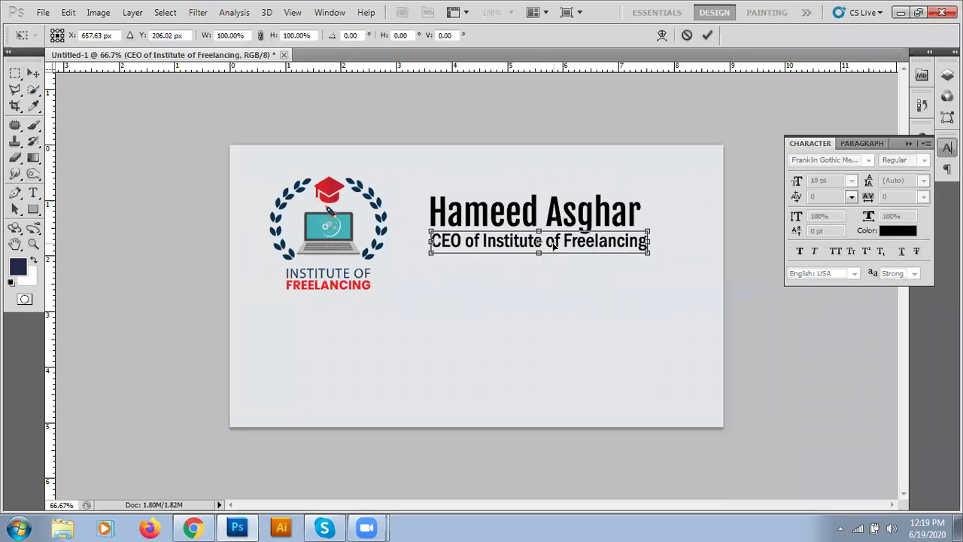
pyautogui.press('Return')
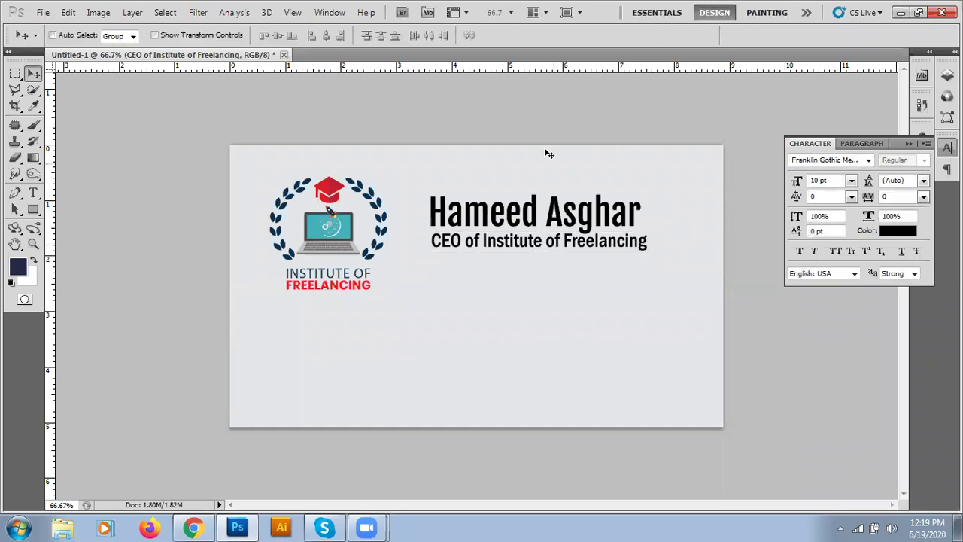
pyautogui.click(43, 12)
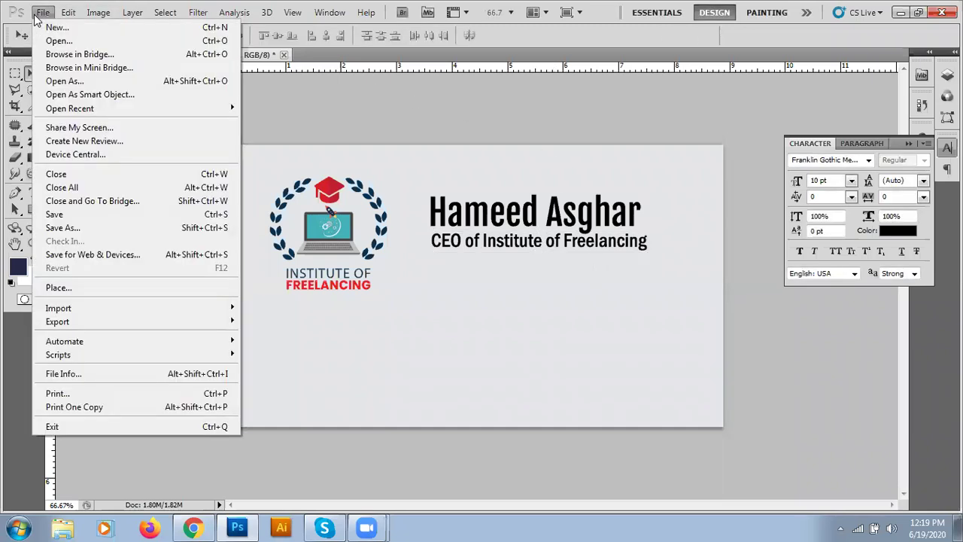
pyautogui.moveTo(68, 19)
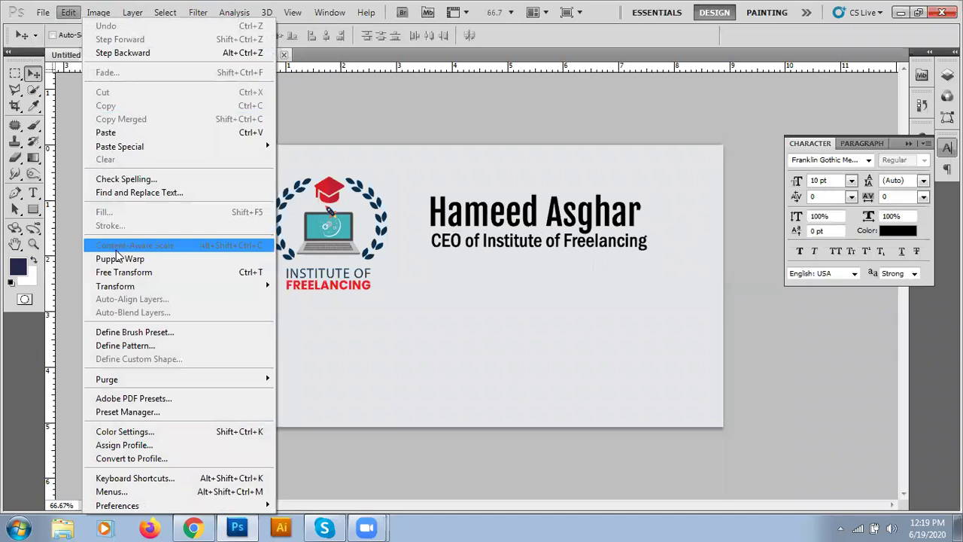
pyautogui.click(120, 273)
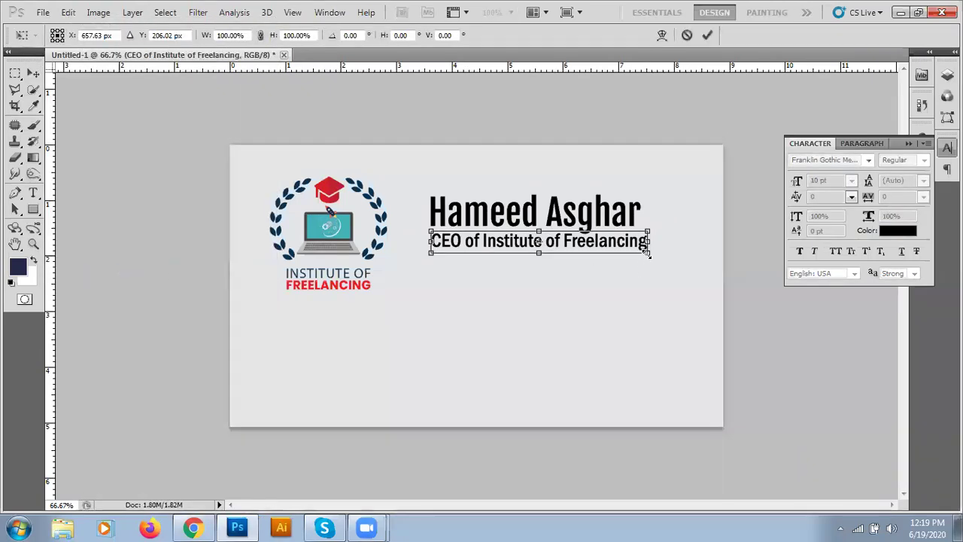
pyautogui.moveTo(647, 242); pyautogui.dragTo(641, 241)
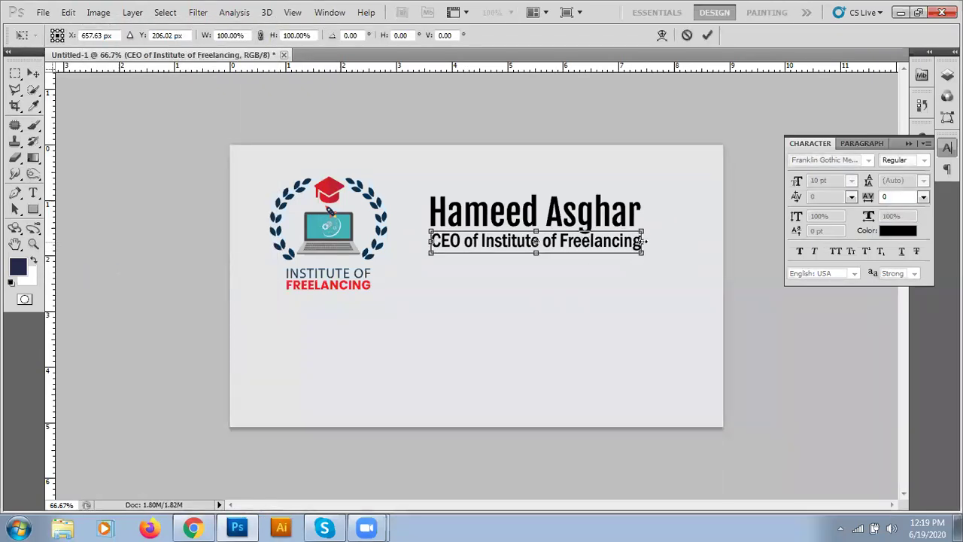
pyautogui.click(708, 34)
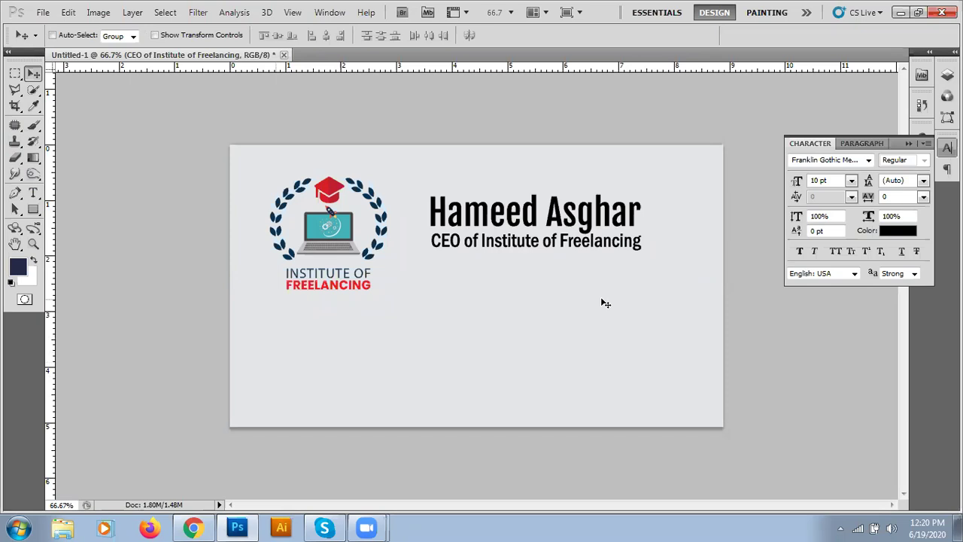
pyautogui.click(33, 259)
# - Start a left-aligned text block below the logo with the heading 'Address:'
pyautogui.click(32, 192)
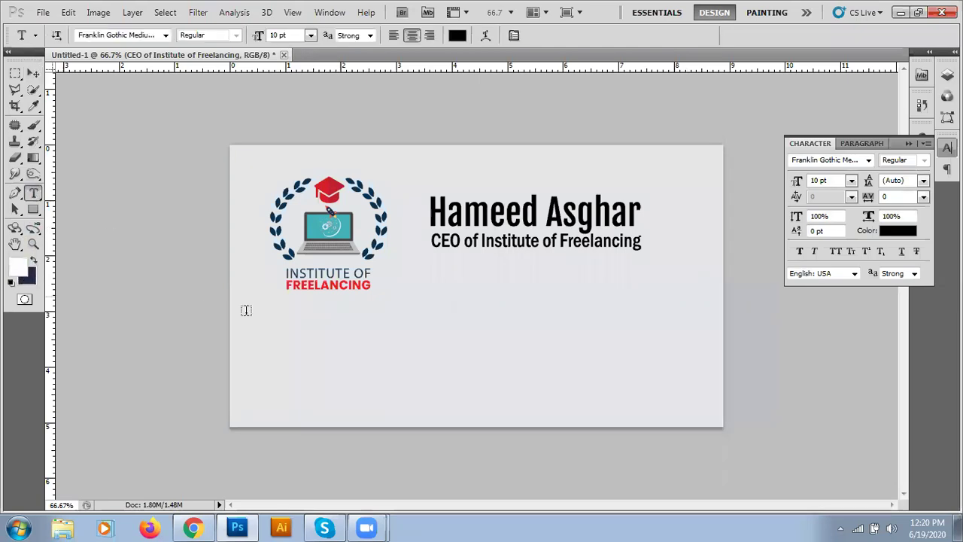
pyautogui.click(287, 356)
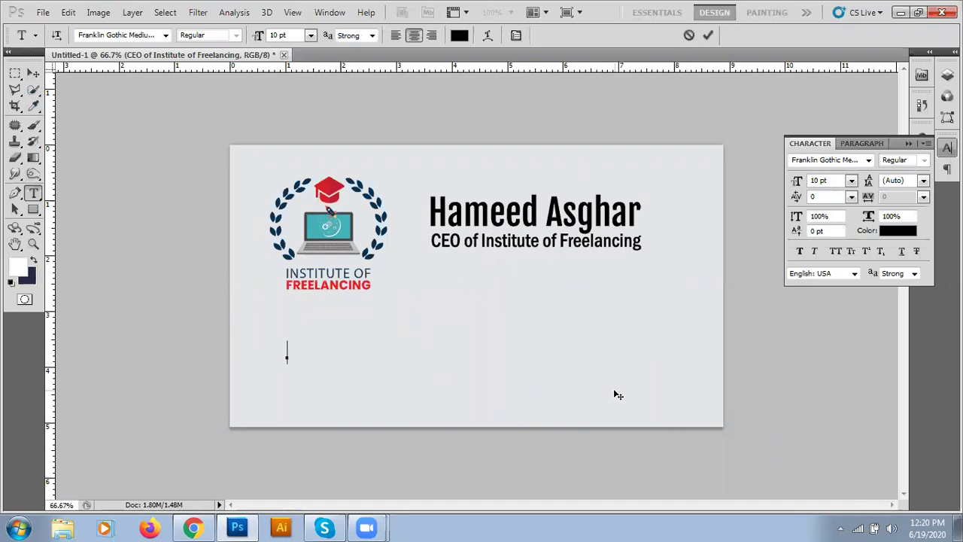
pyautogui.write('Address:')
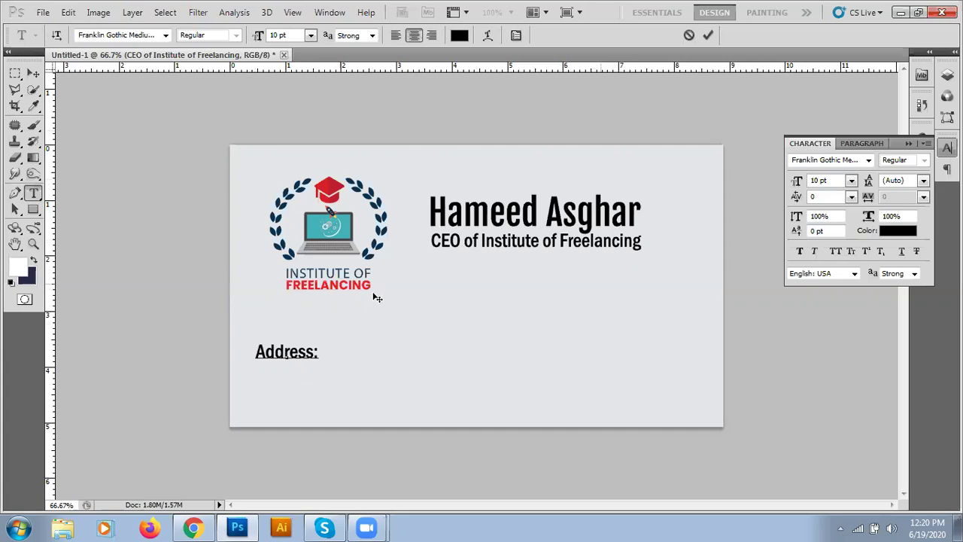
pyautogui.click(401, 40)
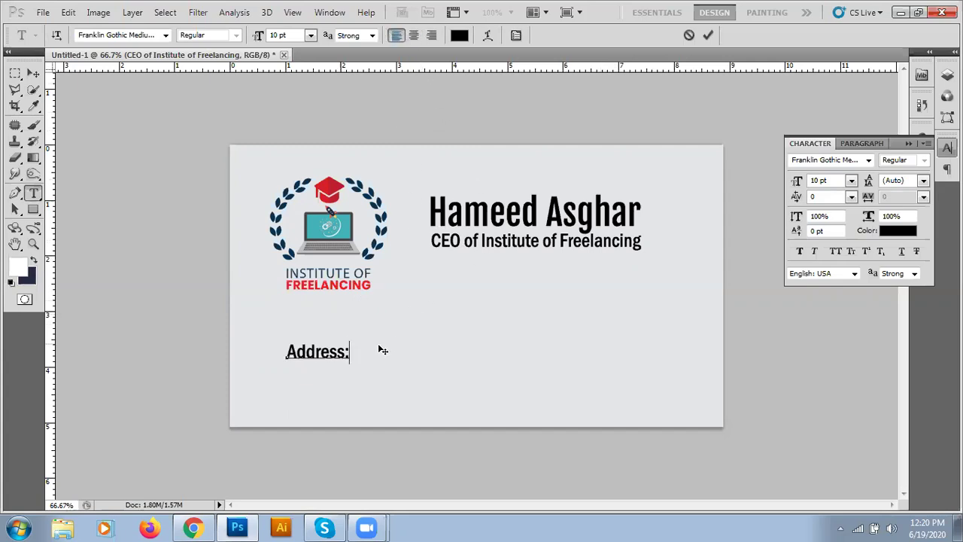
pyautogui.press('Return')
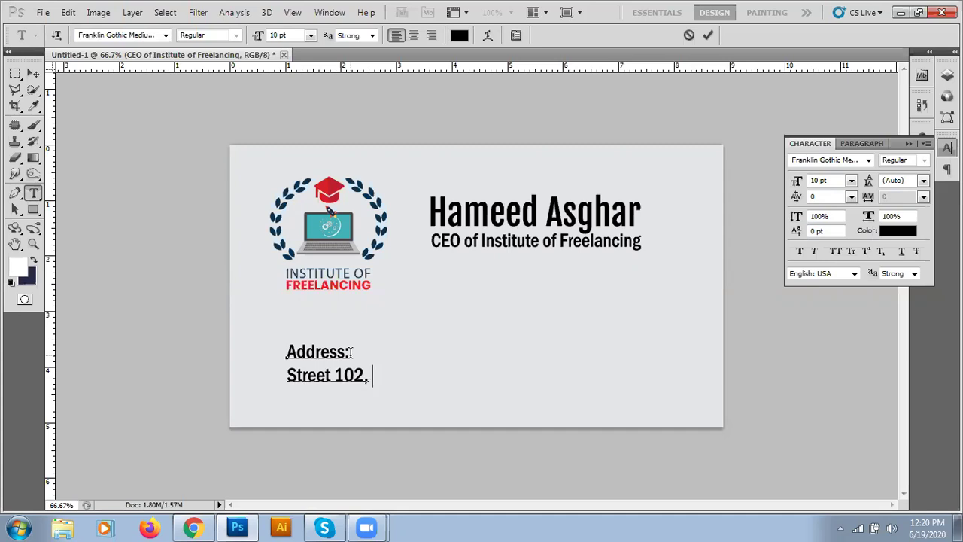
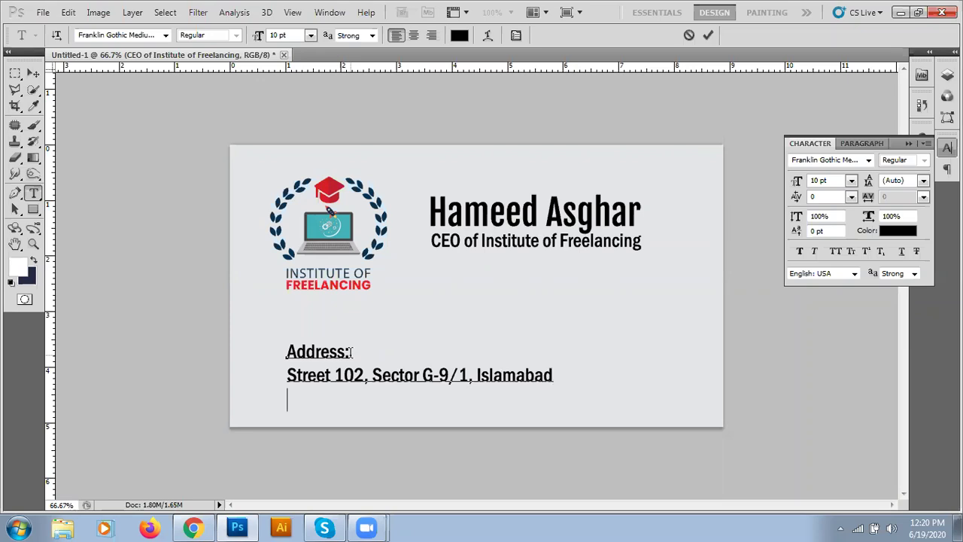
# - Type the street address and a 'Contacts:' line with the phone numbers, then commit the block
pyautogui.write('Contact')
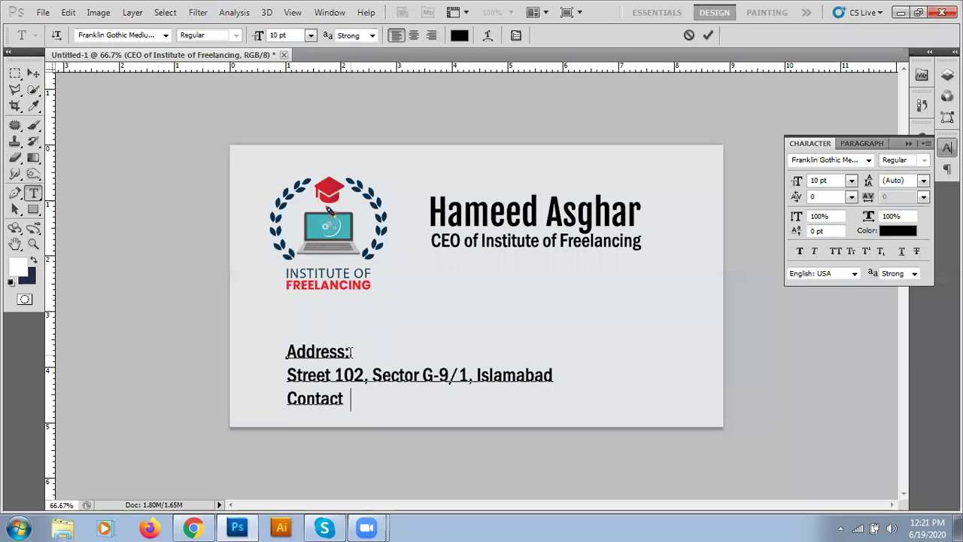
pyautogui.press('BackSpace')
pyautogui.write('s: ')
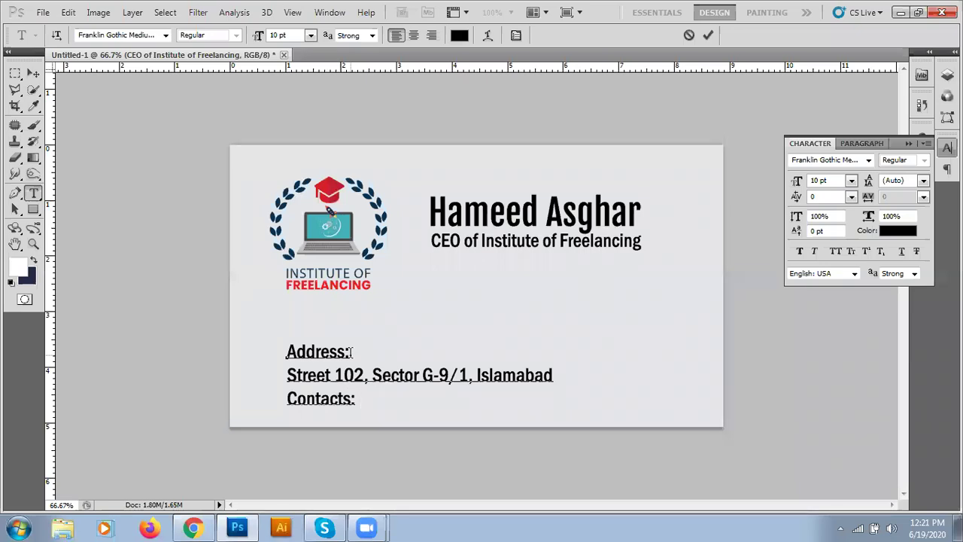
pyautogui.write('05')
pyautogui.press('BackSpace')
pyautogui.write('1-123456')
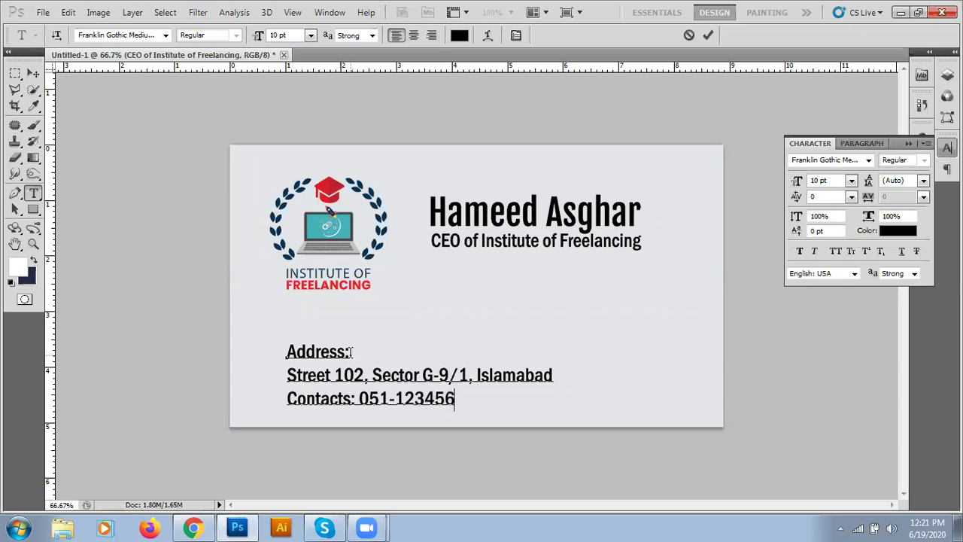
pyautogui.write('7')
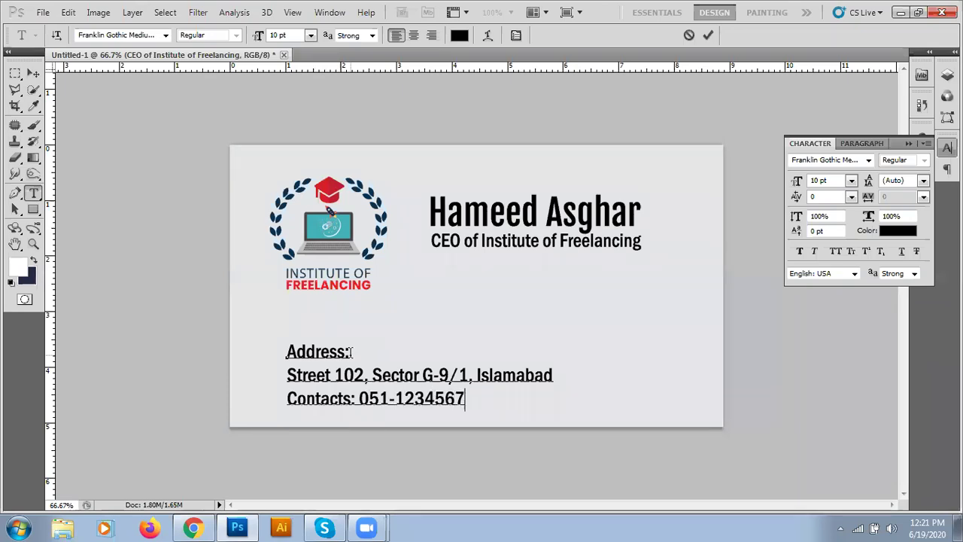
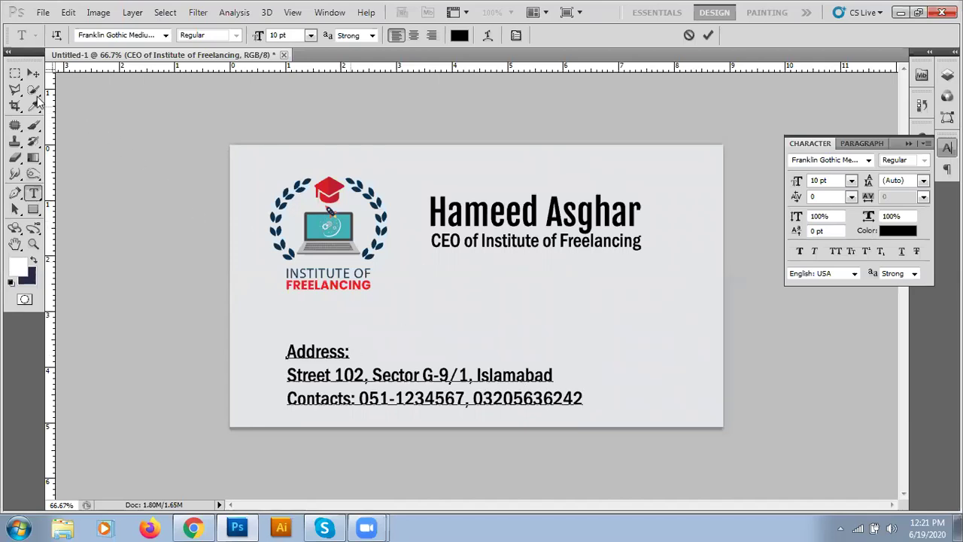
pyautogui.click(708, 36)
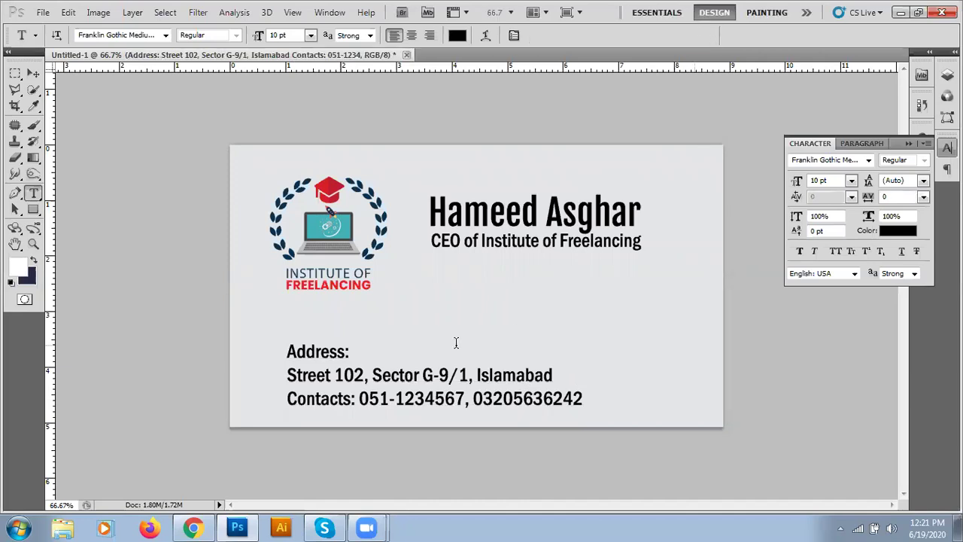
# - Move the address block under the CEO line and shrink the contacts phone numbers to 9 pt
pyautogui.click(33, 72)
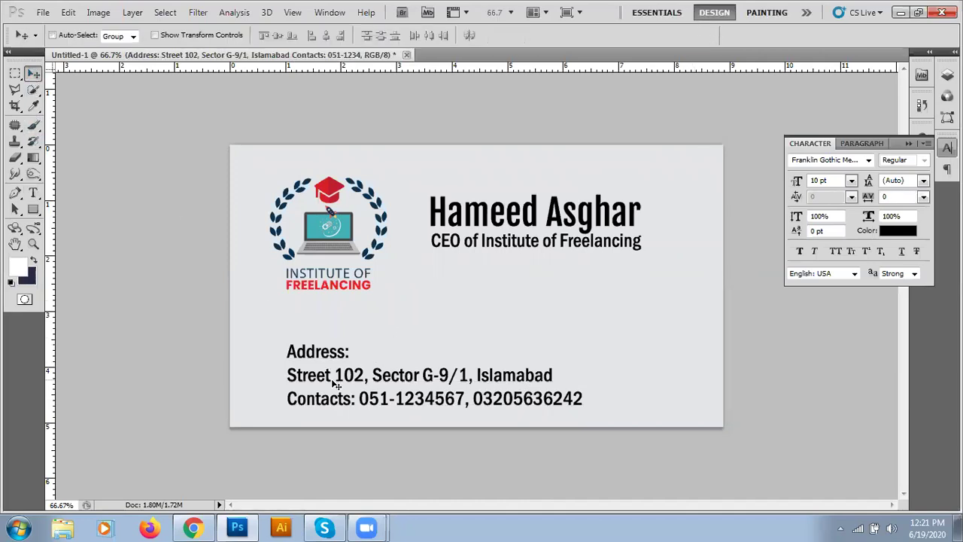
pyautogui.moveTo(338, 385); pyautogui.dragTo(483, 311)
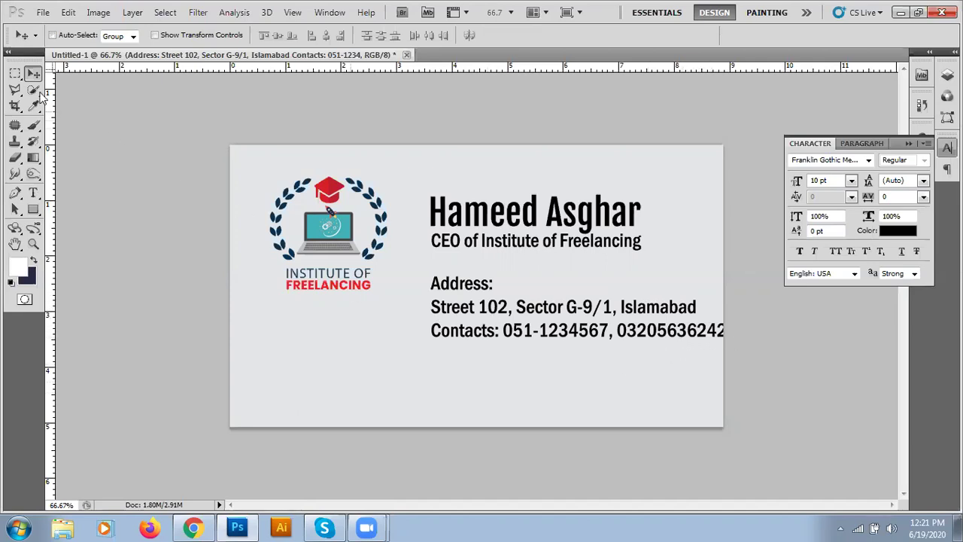
pyautogui.click(33, 193)
pyautogui.click(458, 333)
pyautogui.moveTo(502, 331); pyautogui.dragTo(756, 341)
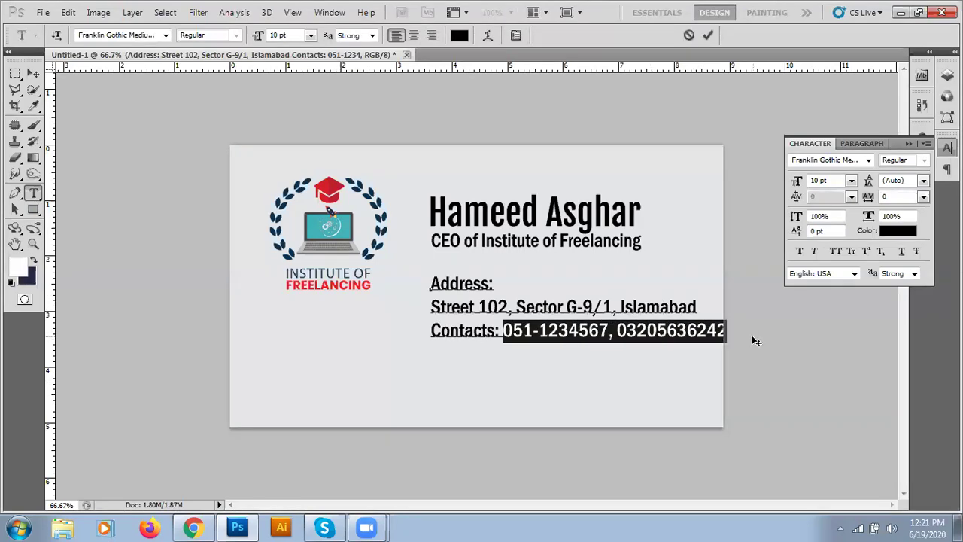
pyautogui.click(851, 182)
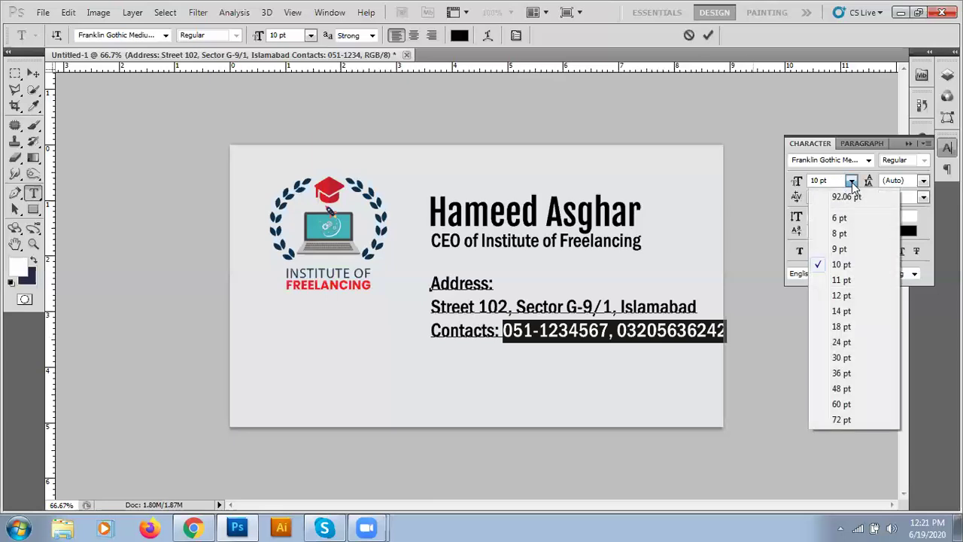
pyautogui.click(843, 249)
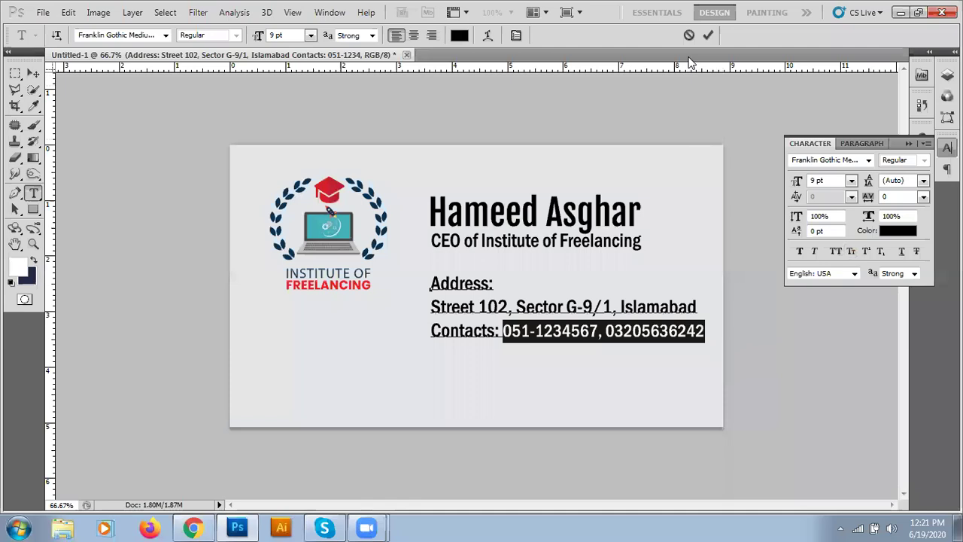
pyautogui.click(707, 35)
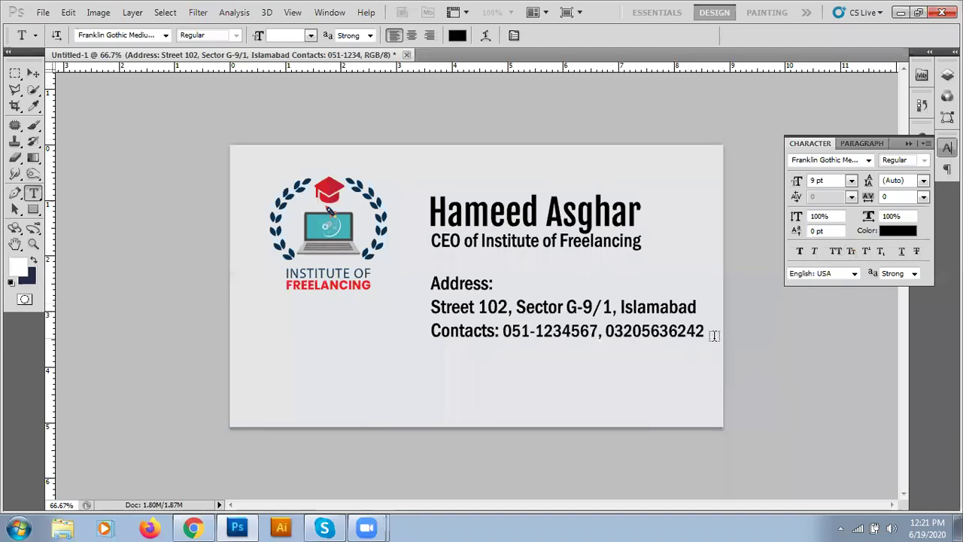
pyautogui.click(18, 74)
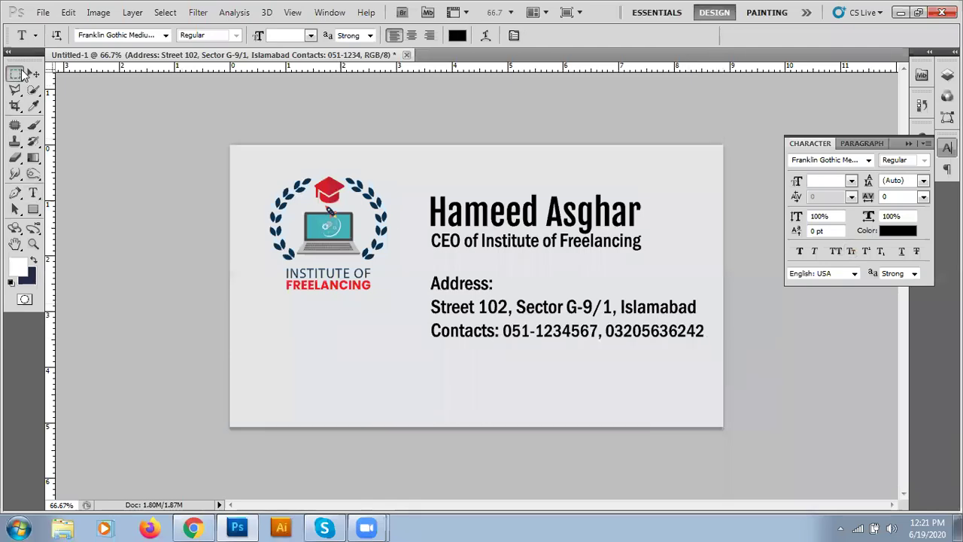
pyautogui.click(30, 73)
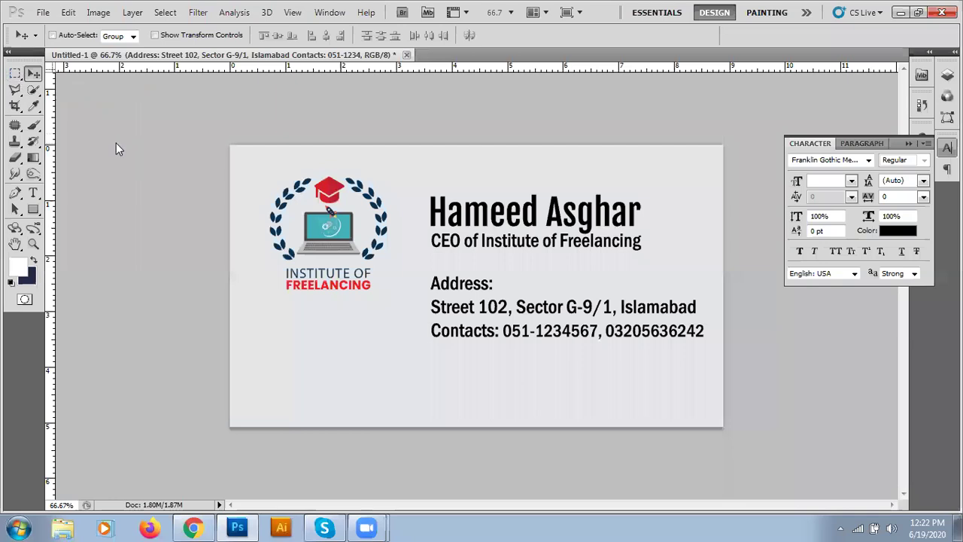
# - Marquee a full-height strip down the card's left edge around the logo, stopping before the text
pyautogui.click(16, 75)
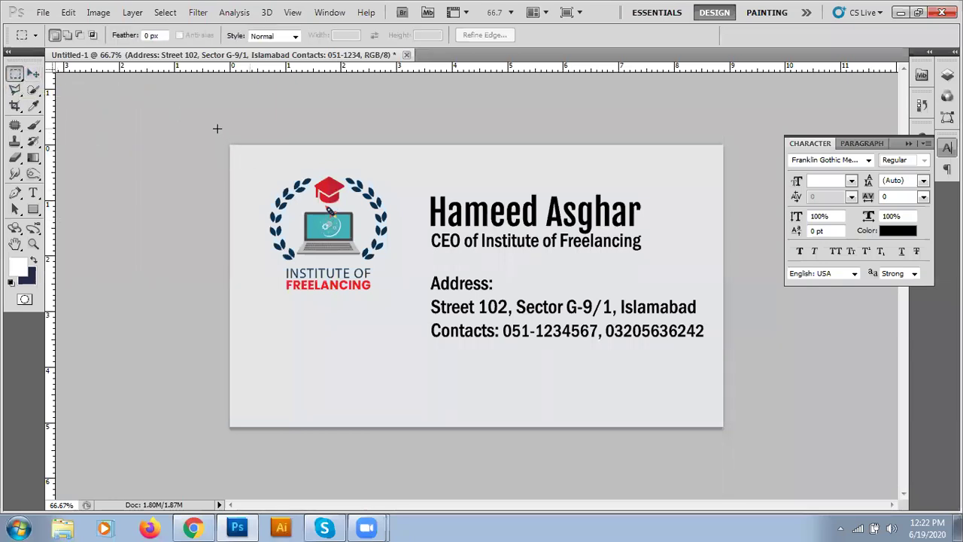
pyautogui.moveTo(229, 144); pyautogui.dragTo(414, 428)
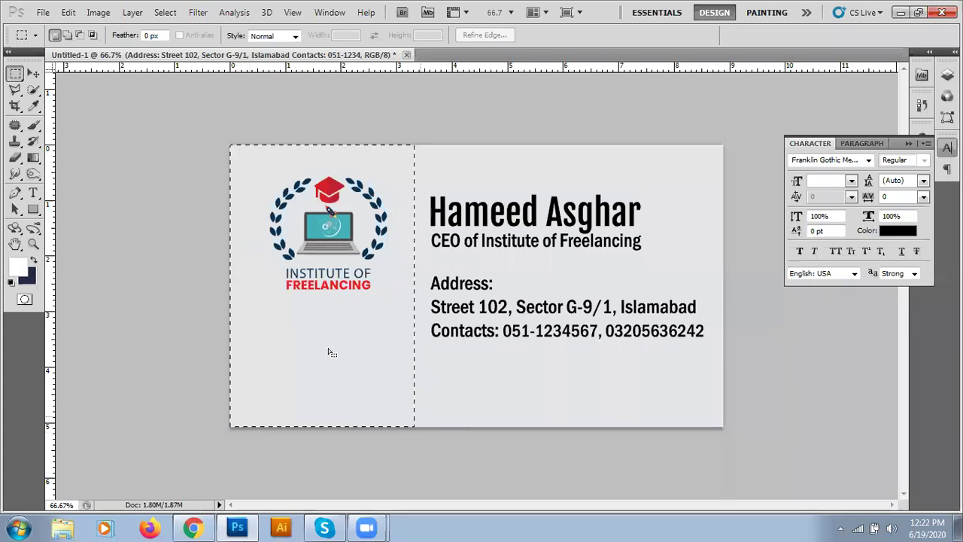
pyautogui.click(177, 153)
pyautogui.moveTo(230, 144); pyautogui.dragTo(412, 318)
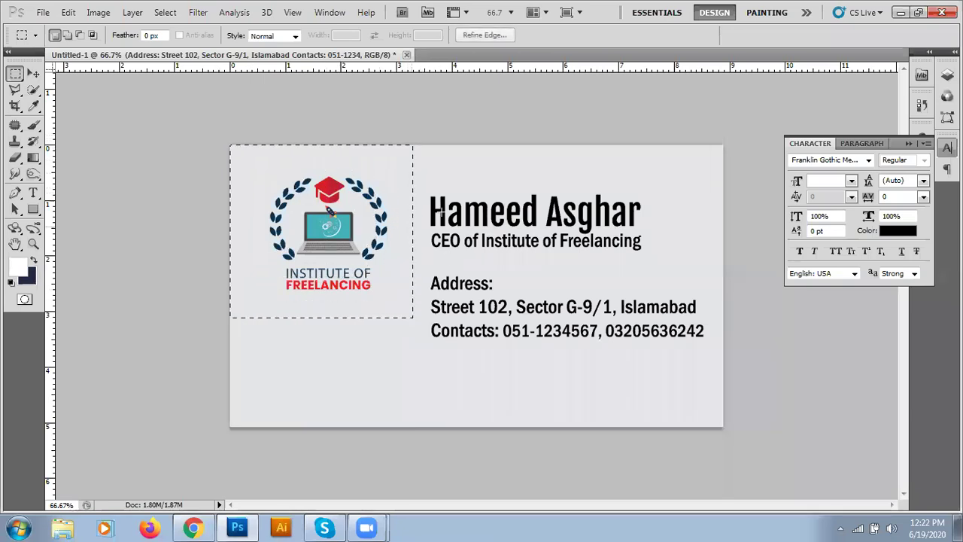
pyautogui.moveTo(416, 145); pyautogui.dragTo(438, 184)
pyautogui.moveTo(657, 268); pyautogui.dragTo(751, 455)
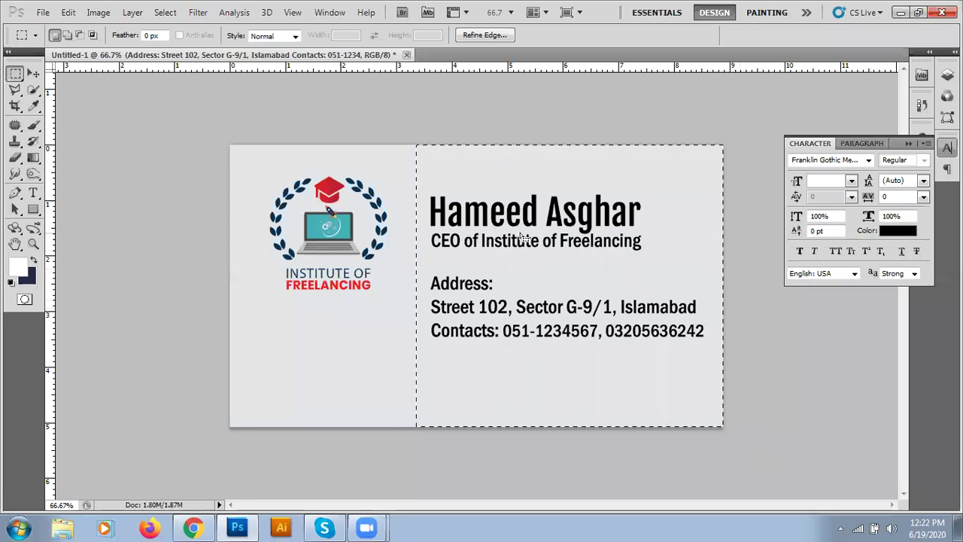
pyautogui.click(376, 181)
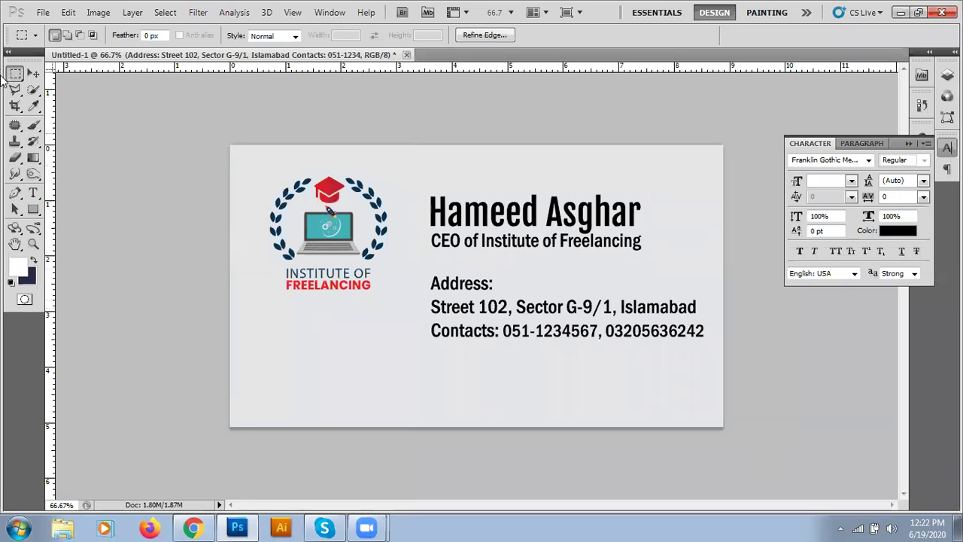
pyautogui.moveTo(221, 132); pyautogui.dragTo(407, 322)
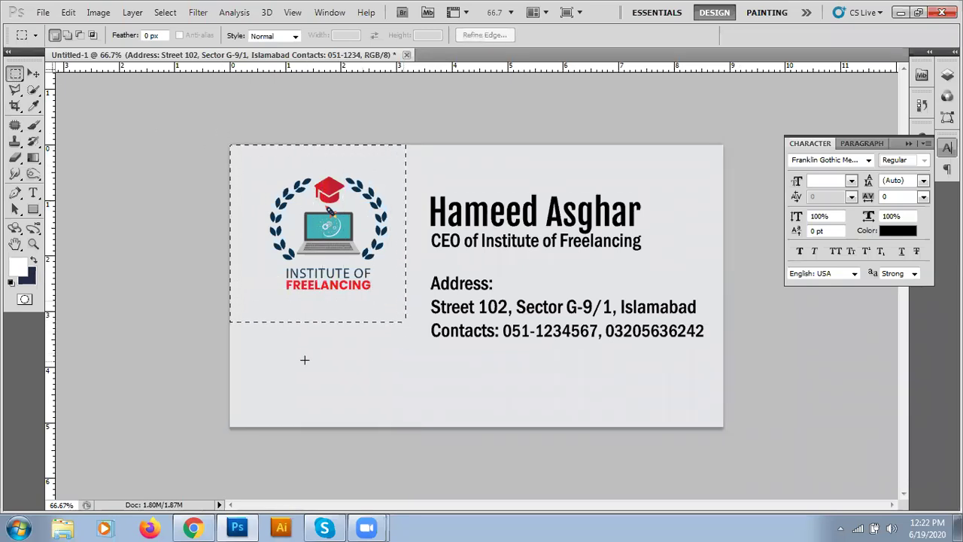
pyautogui.moveTo(208, 310); pyautogui.dragTo(409, 427)
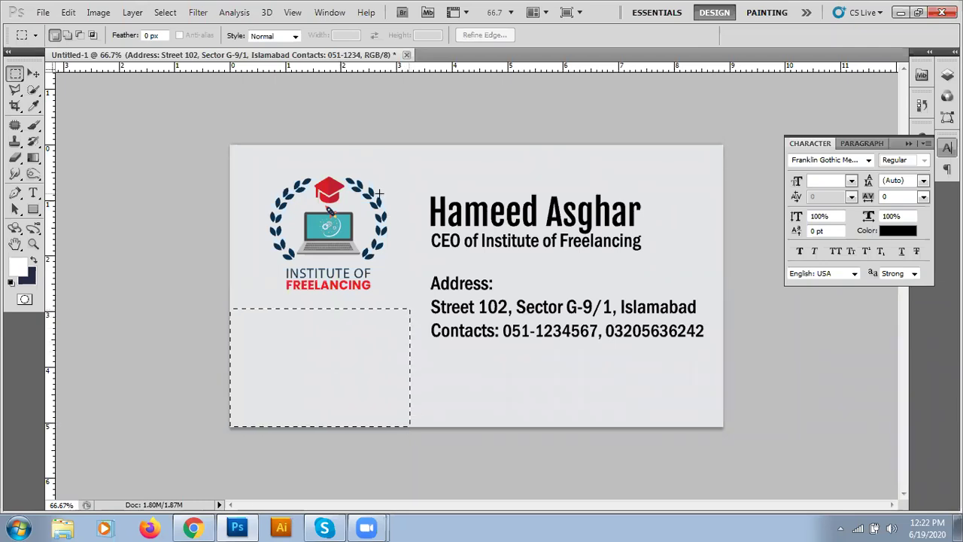
pyautogui.click(408, 452)
pyautogui.hotkey('ctrl', 'z')
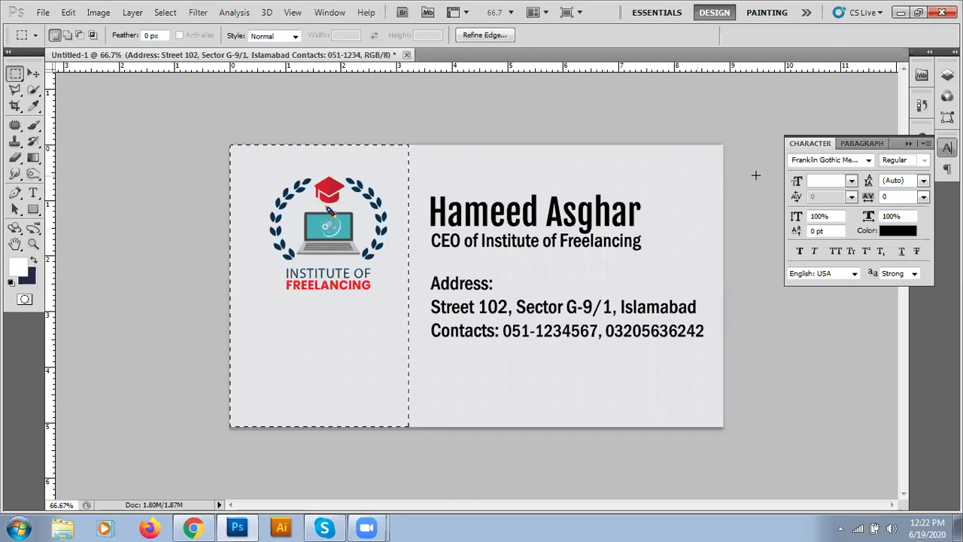
pyautogui.click(947, 73)
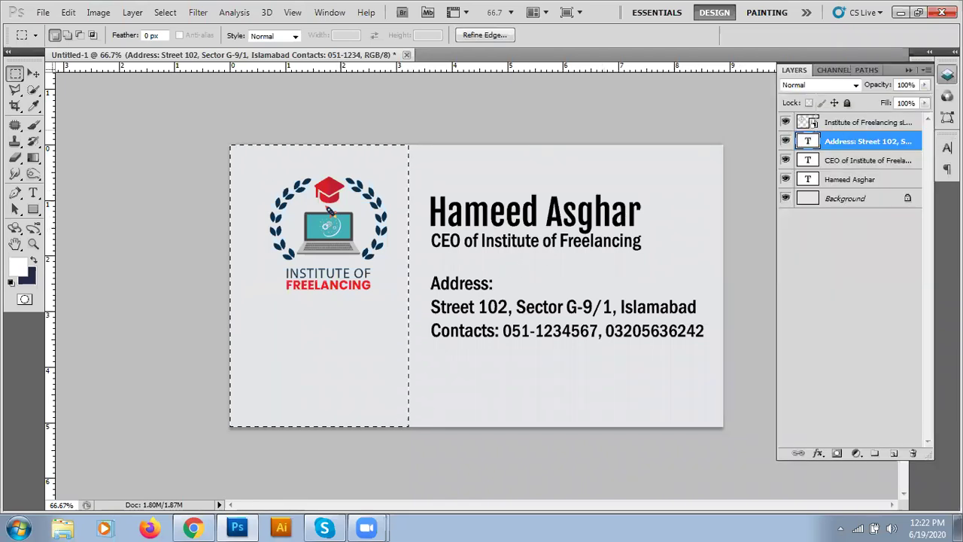
# - Select the logo layer in the Layers panel and open the foreground Color Picker
pyautogui.click(835, 181)
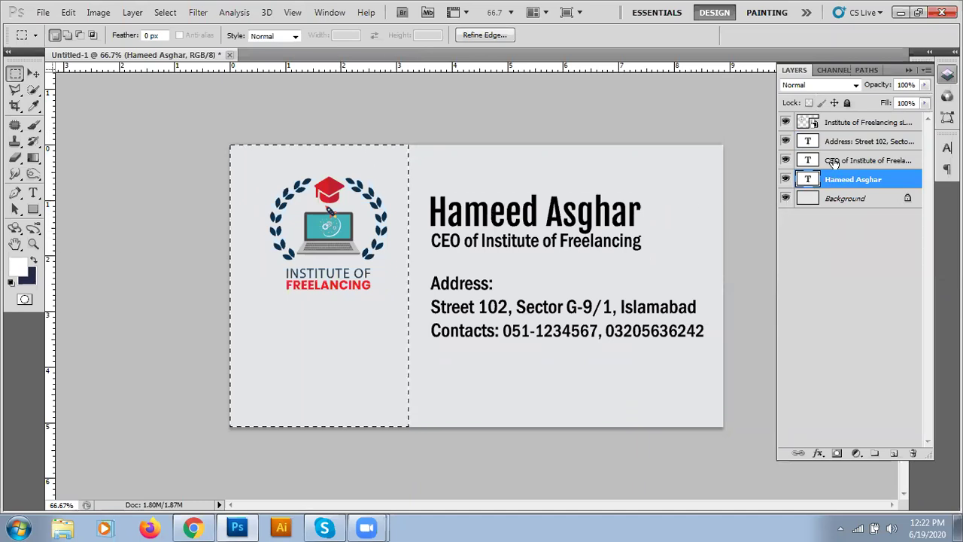
pyautogui.click(836, 161)
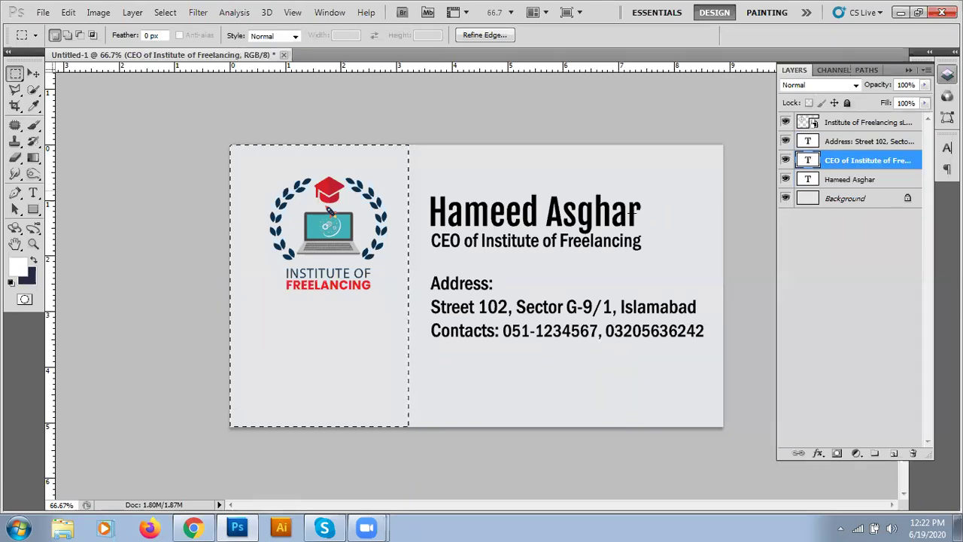
pyautogui.click(841, 142)
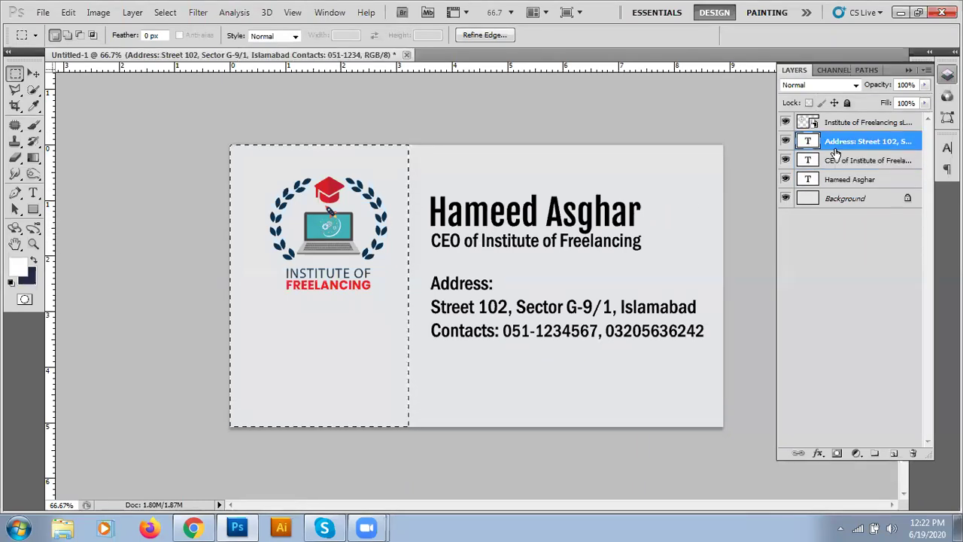
pyautogui.click(865, 123)
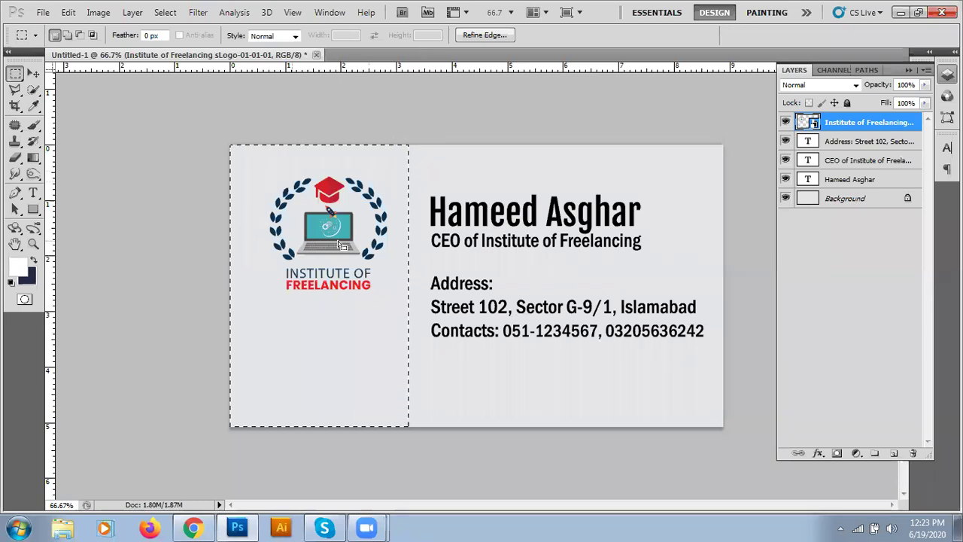
pyautogui.click(18, 266)
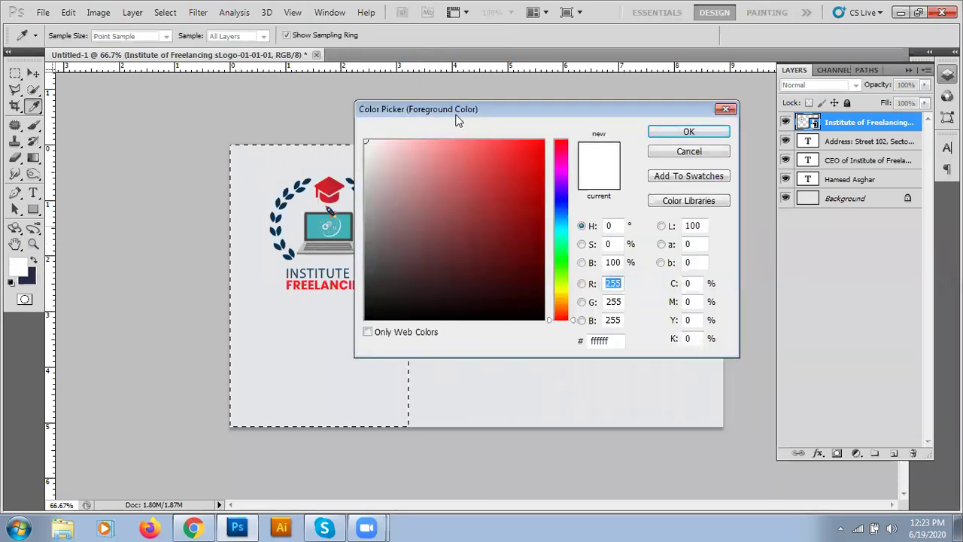
# - Set the foreground colour to light grey c2c2c2
pyautogui.moveTo(456, 120); pyautogui.dragTo(502, 115)
pyautogui.moveTo(419, 149); pyautogui.dragTo(385, 179)
pyautogui.click(716, 127)
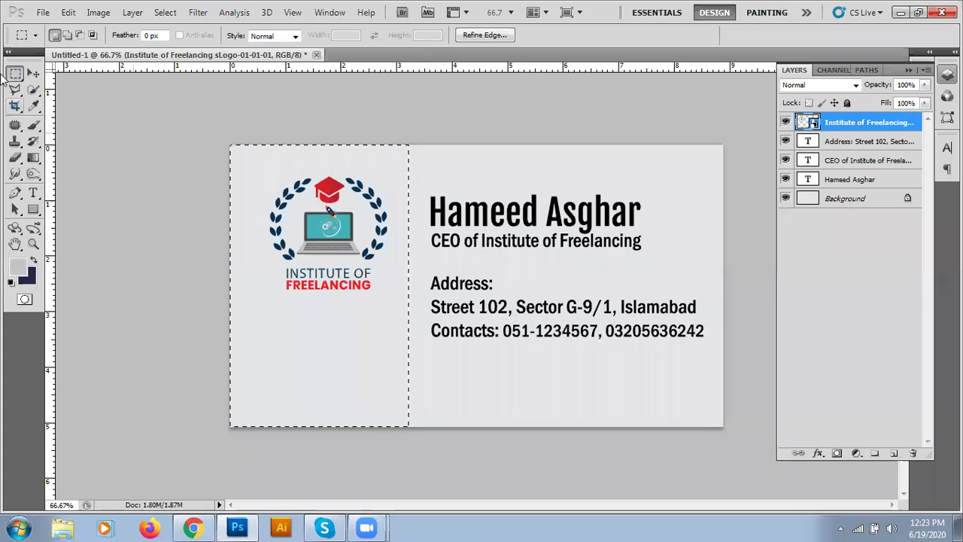
# - Paint-bucket fill the left strip grey on a new Layer 1, then deselect
pyautogui.click(33, 158)
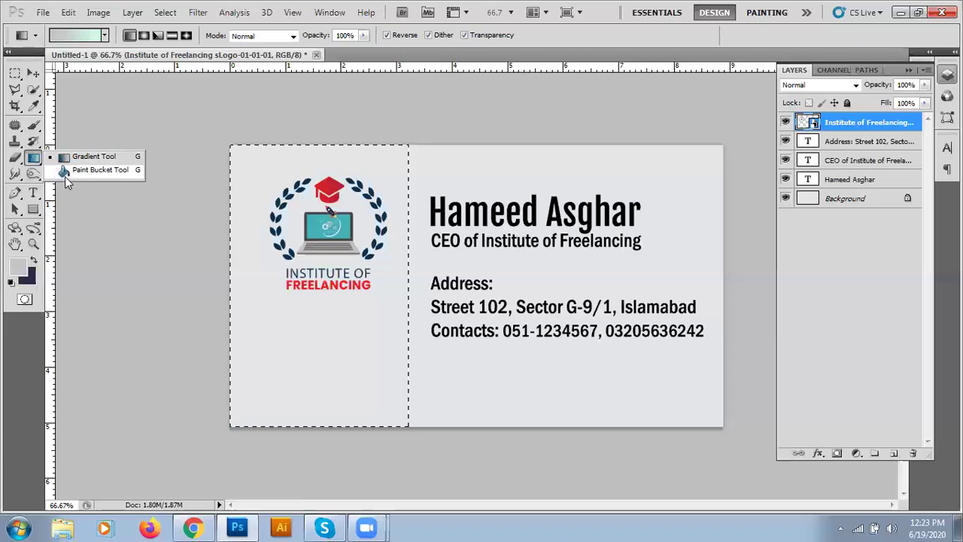
pyautogui.click(90, 170)
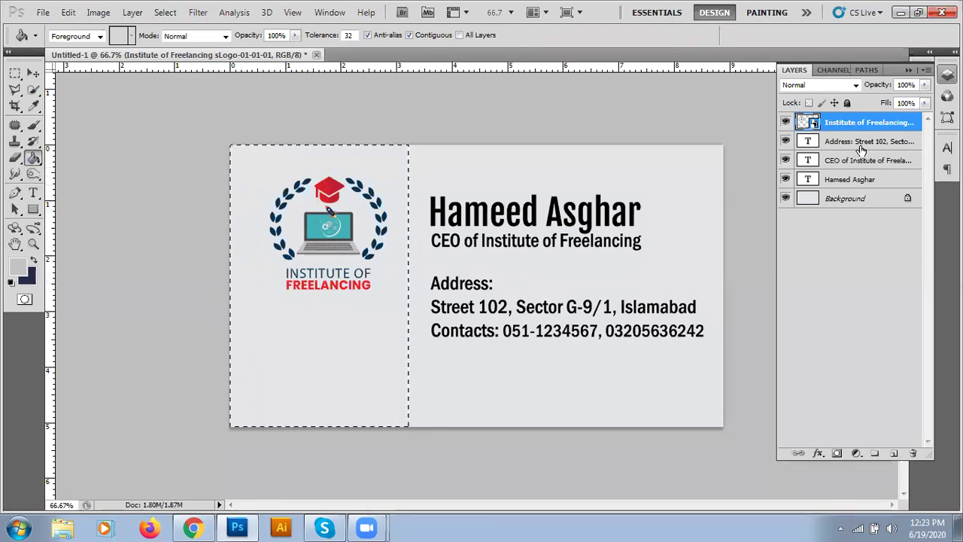
pyautogui.click(894, 453)
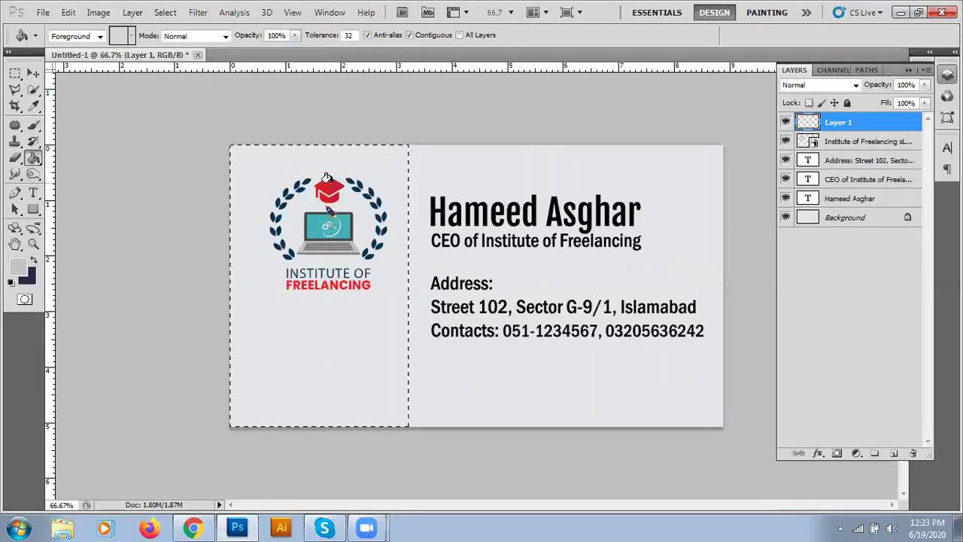
pyautogui.click(276, 182)
pyautogui.press('v')
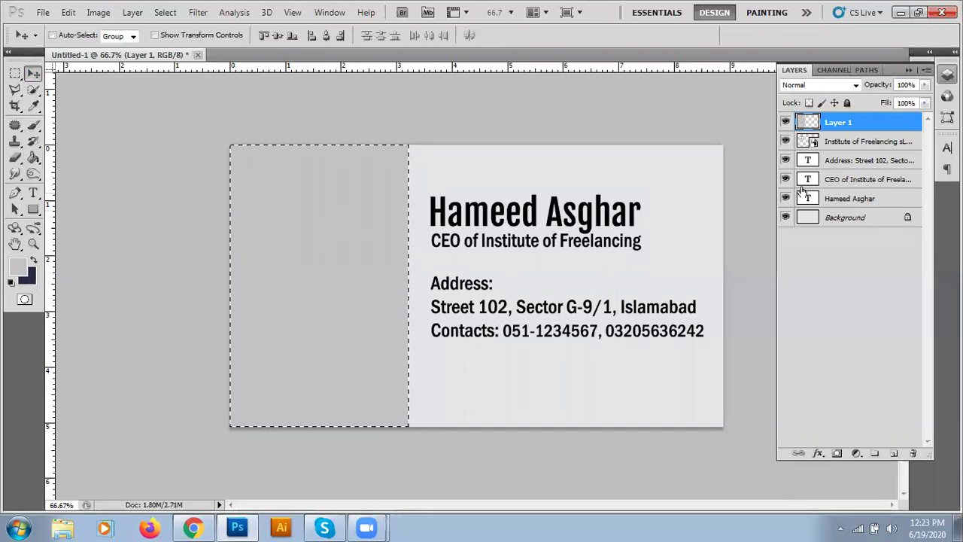
pyautogui.click(848, 143)
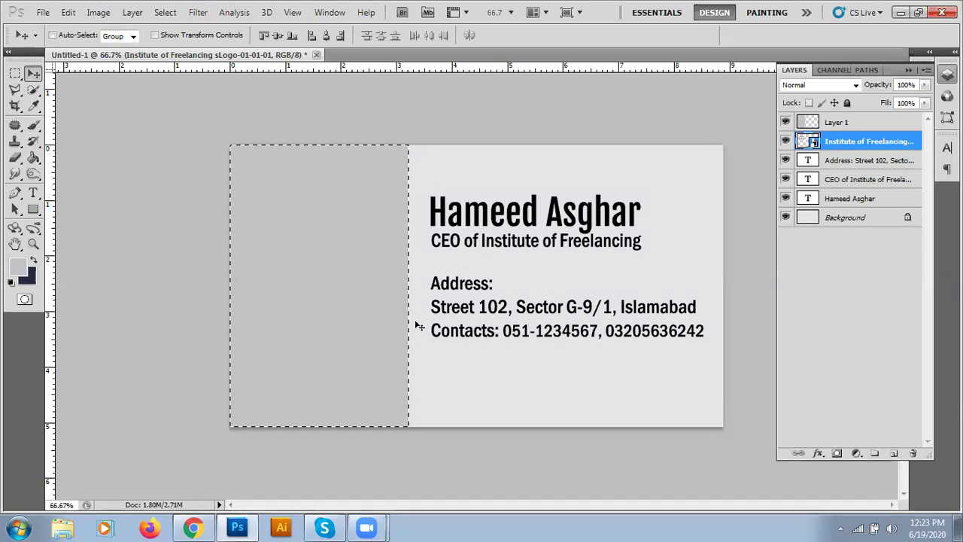
pyautogui.click(861, 124)
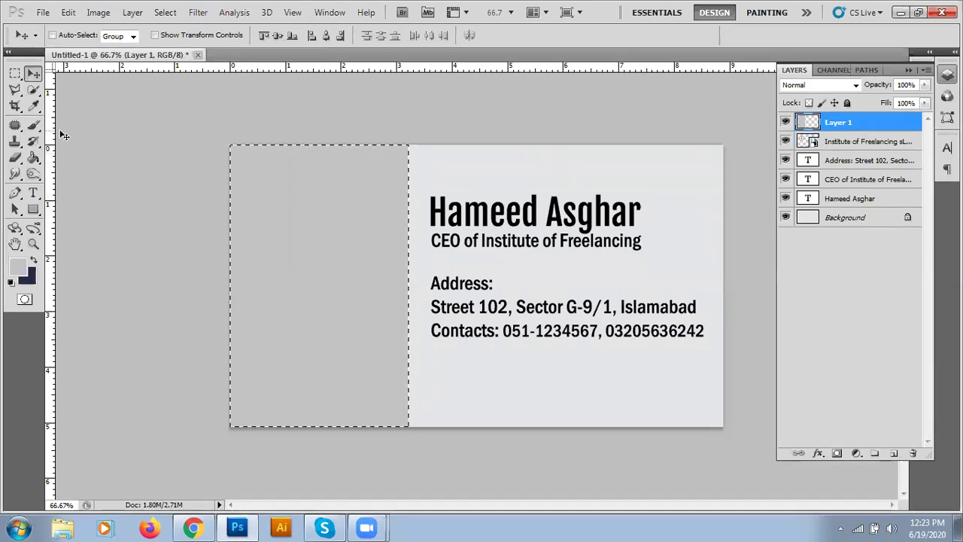
pyautogui.click(15, 73)
pyautogui.hotkey('ctrl', 'd')
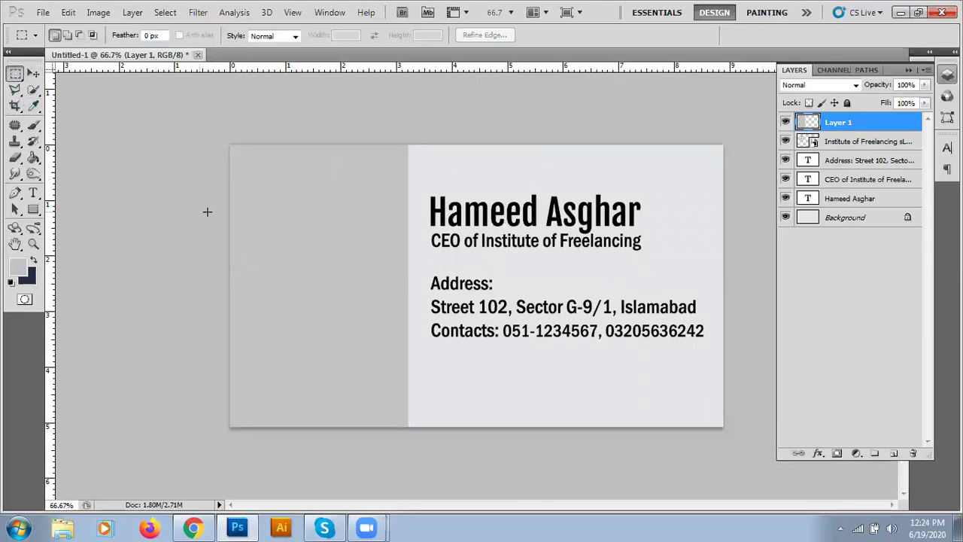
# - Reorder the layers so Layer 1 sits beneath the Institute of Freelancing logo layer
pyautogui.click(34, 73)
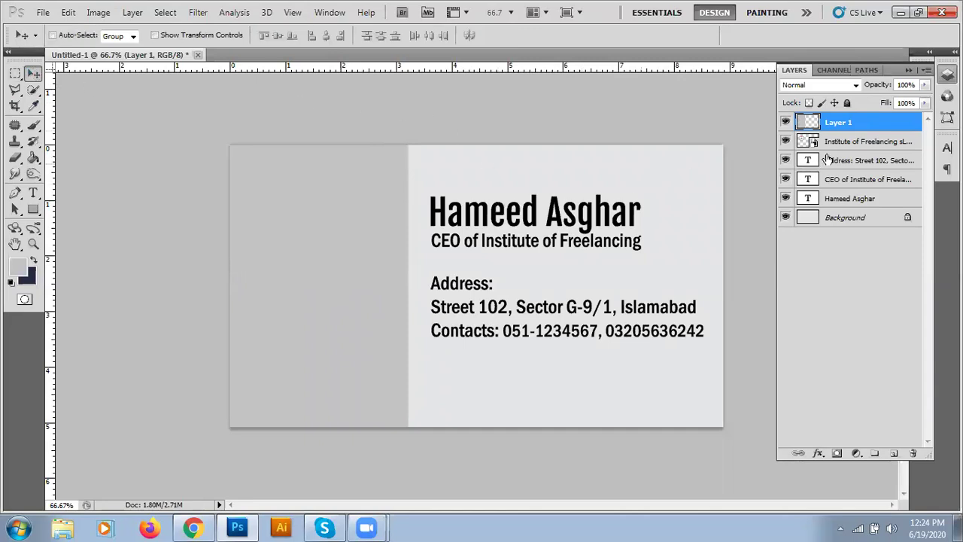
pyautogui.click(835, 143)
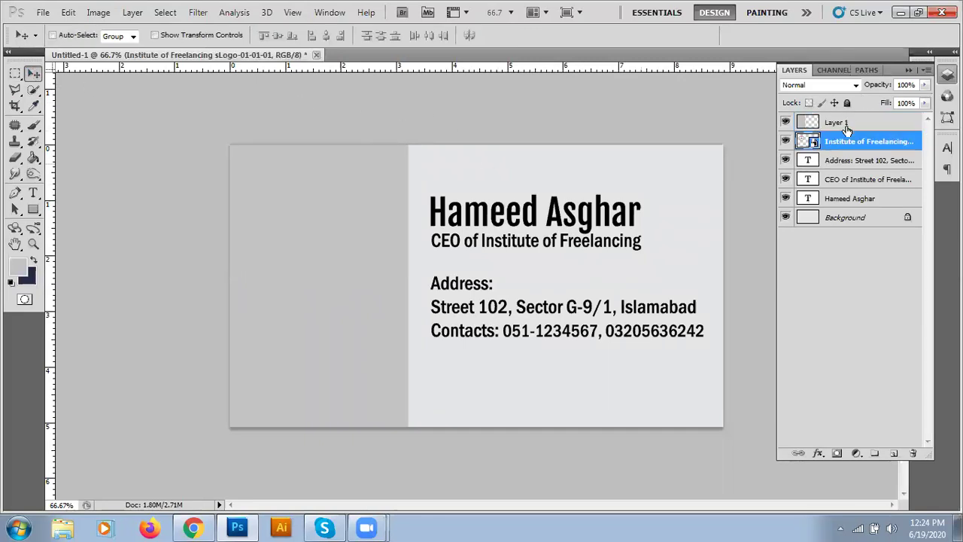
pyautogui.click(846, 126)
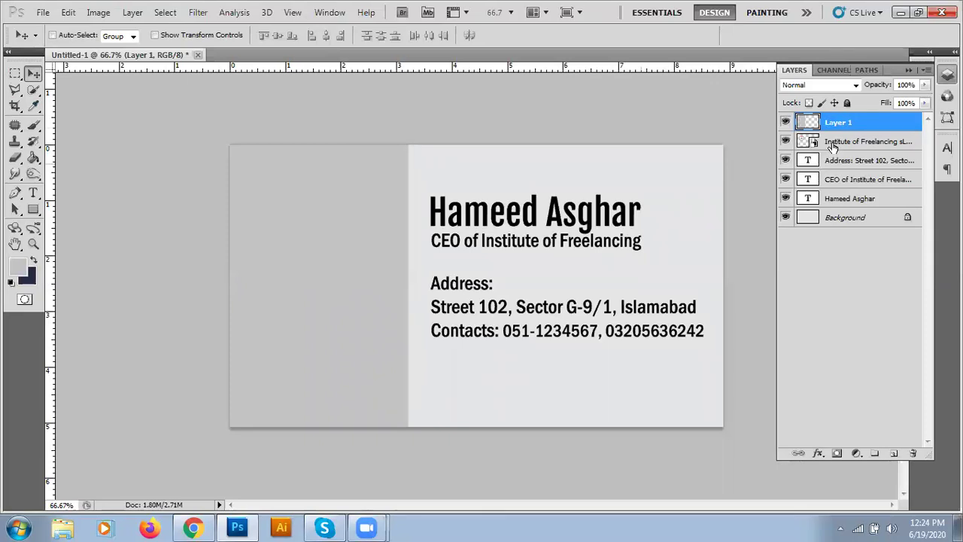
pyautogui.click(832, 147)
pyautogui.moveTo(832, 147); pyautogui.dragTo(833, 116)
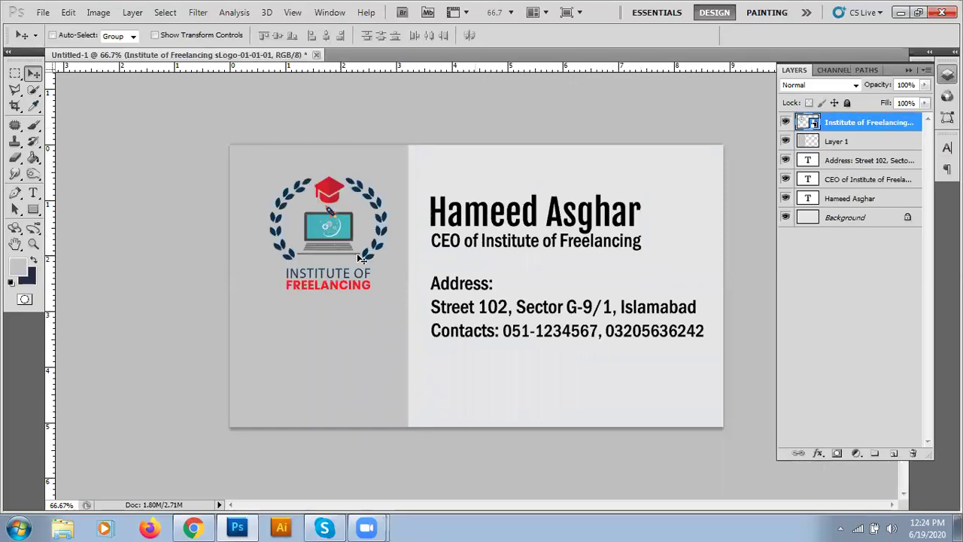
pyautogui.click(838, 141)
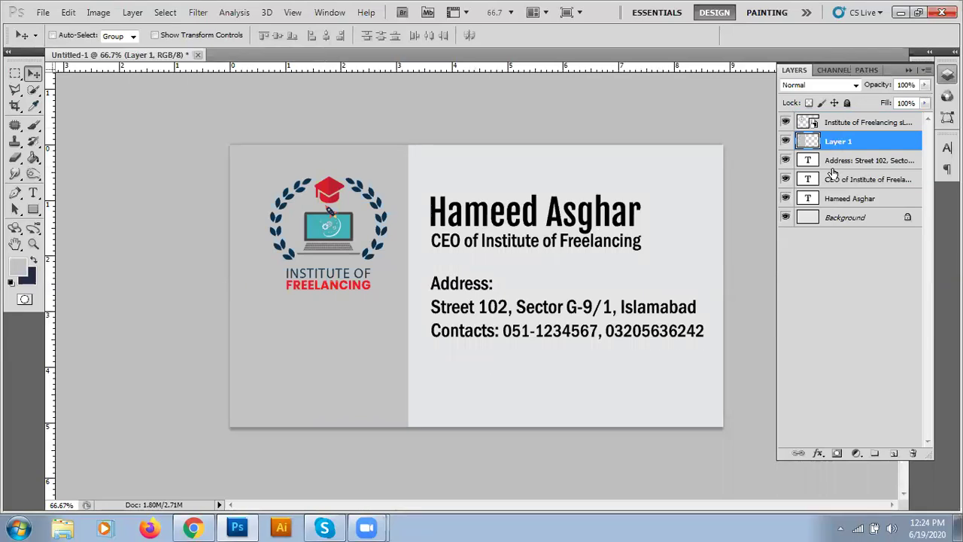
pyautogui.click(839, 129)
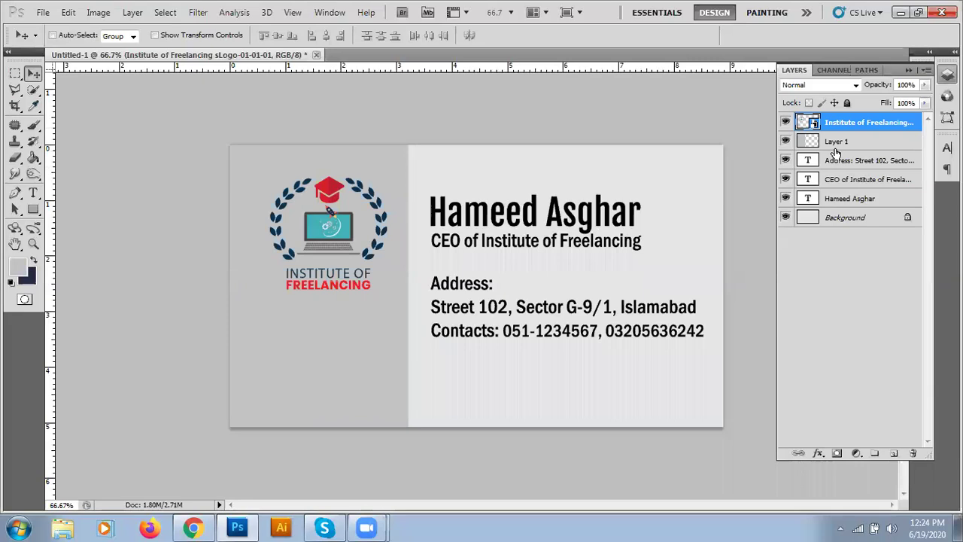
pyautogui.hotkey('ctrl', '[')
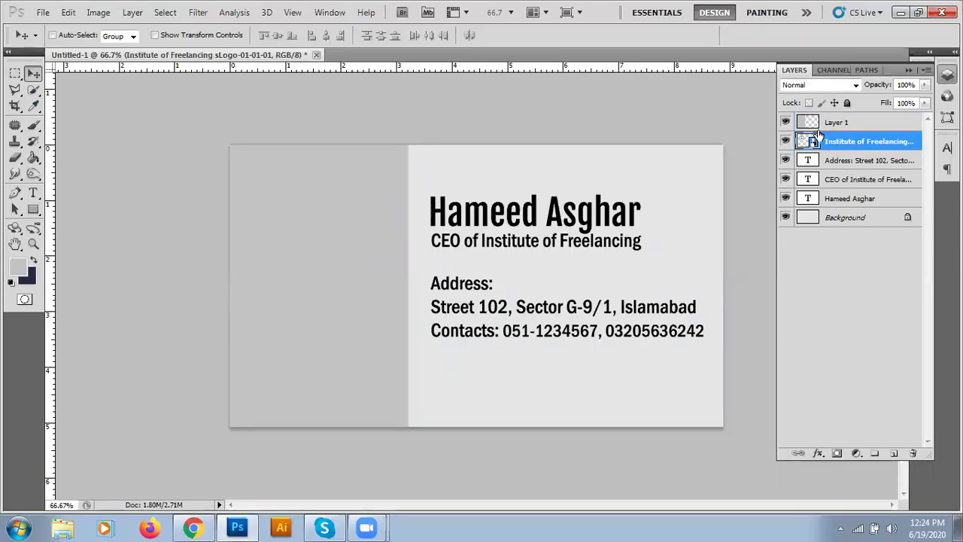
pyautogui.click(839, 125)
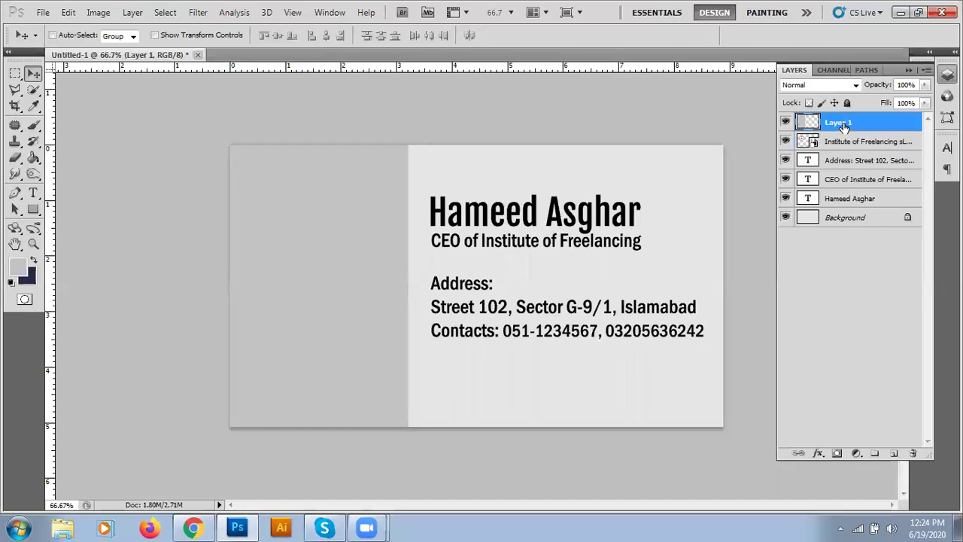
pyautogui.moveTo(843, 128); pyautogui.dragTo(842, 151)
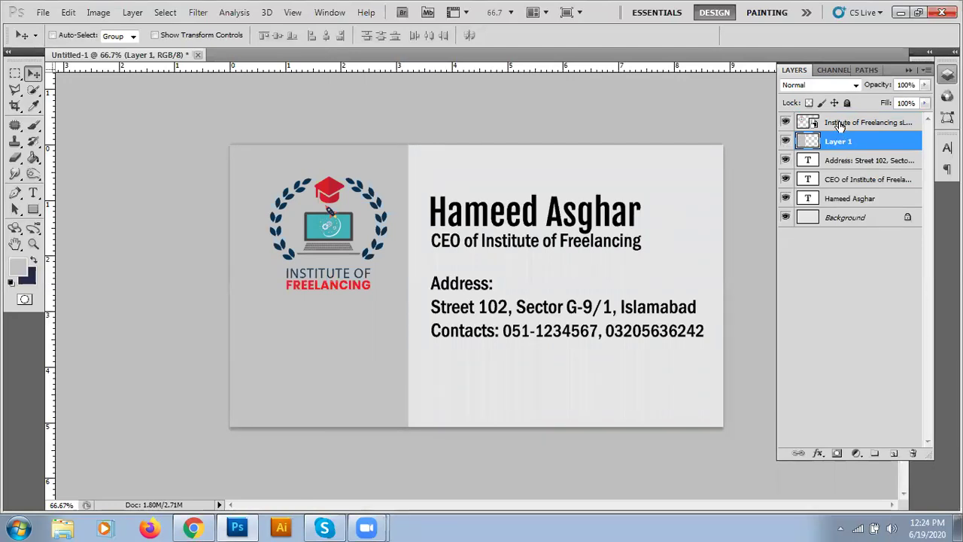
pyautogui.click(839, 124)
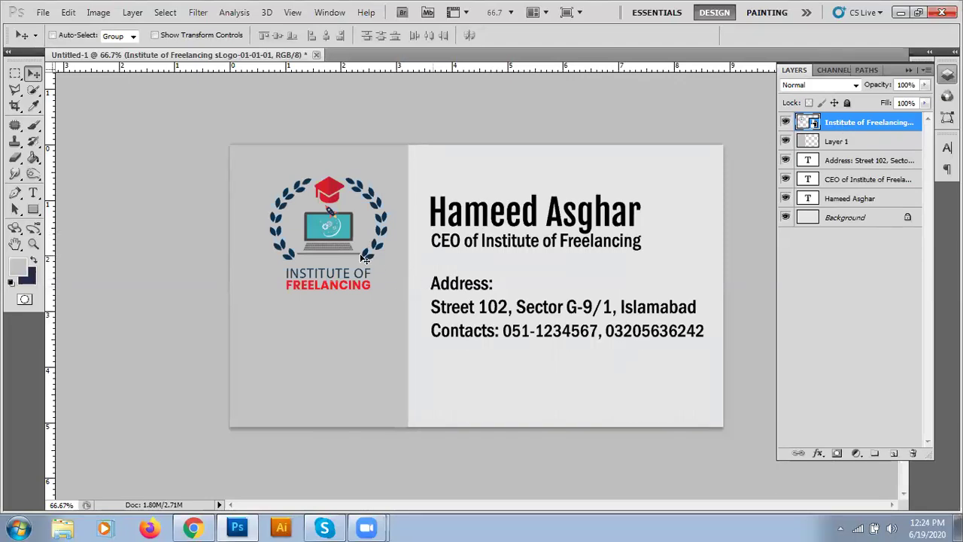
# - Nudge the logo left, then down and back up to centre it on the grey panel
pyautogui.moveTo(335, 248); pyautogui.dragTo(326, 249)
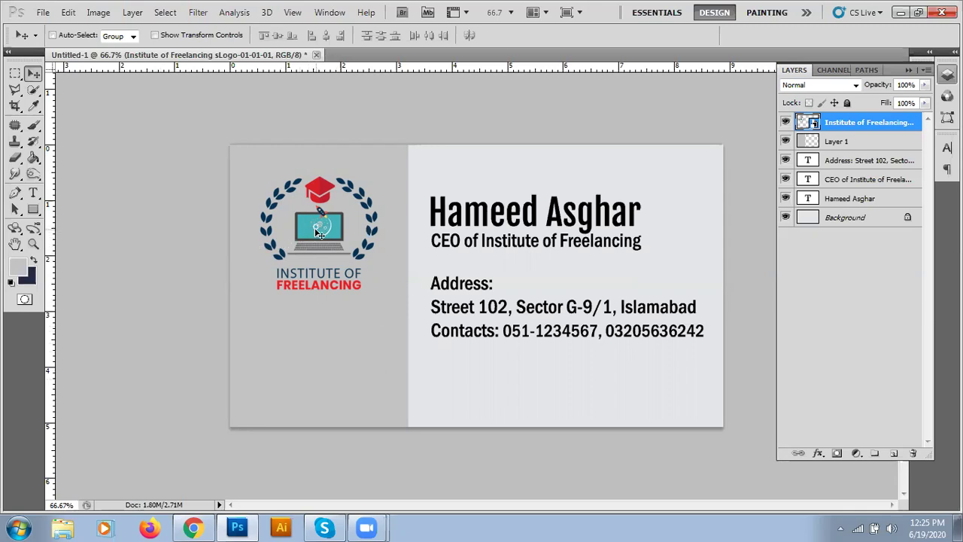
pyautogui.moveTo(319, 233); pyautogui.dragTo(317, 271)
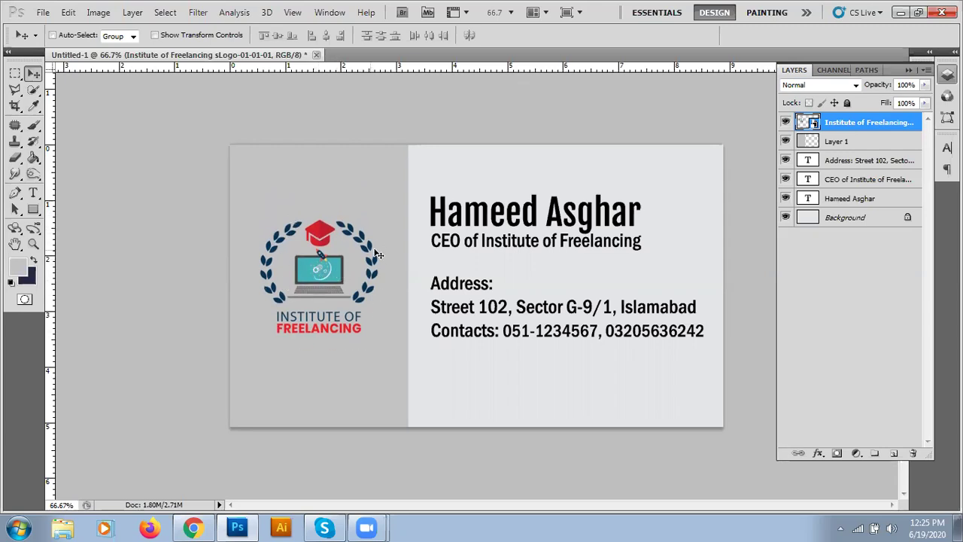
pyautogui.moveTo(316, 273); pyautogui.dragTo(318, 296)
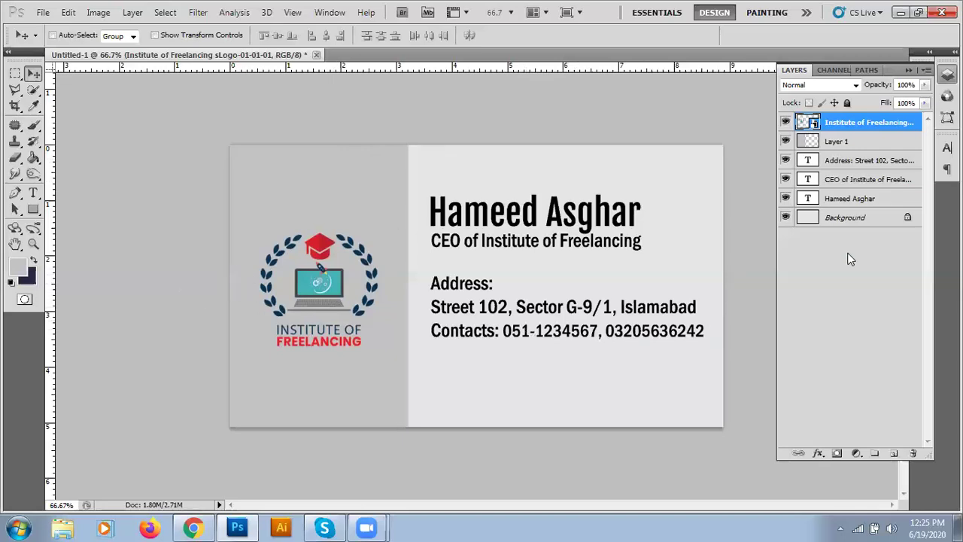
pyautogui.click(843, 165)
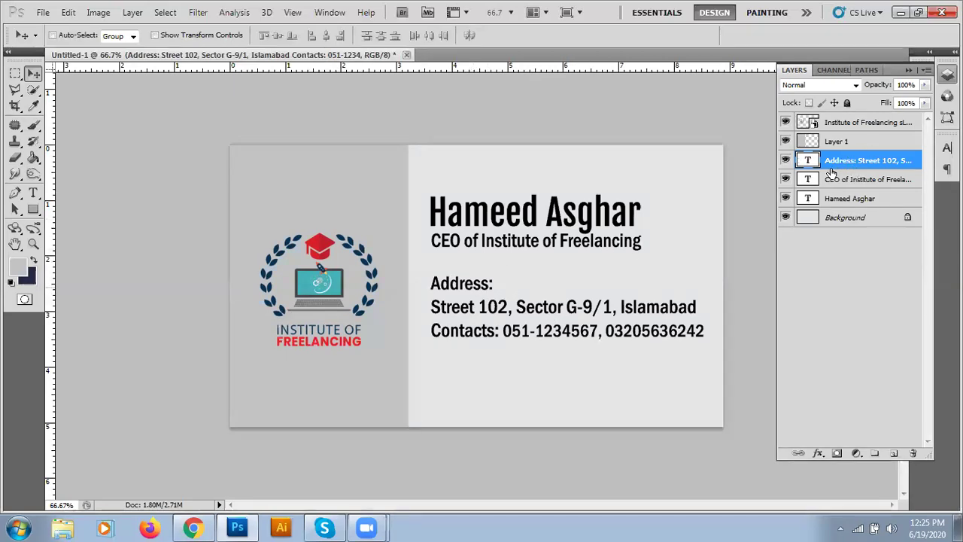
# - Drag the address and contacts block down near the card's bottom edge
pyautogui.moveTo(457, 291); pyautogui.dragTo(455, 341)
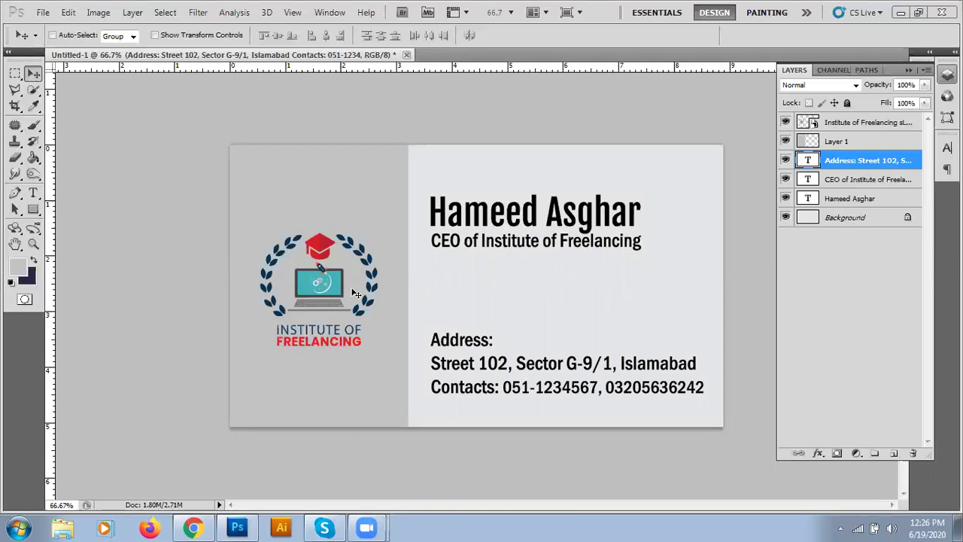
pyautogui.click(858, 125)
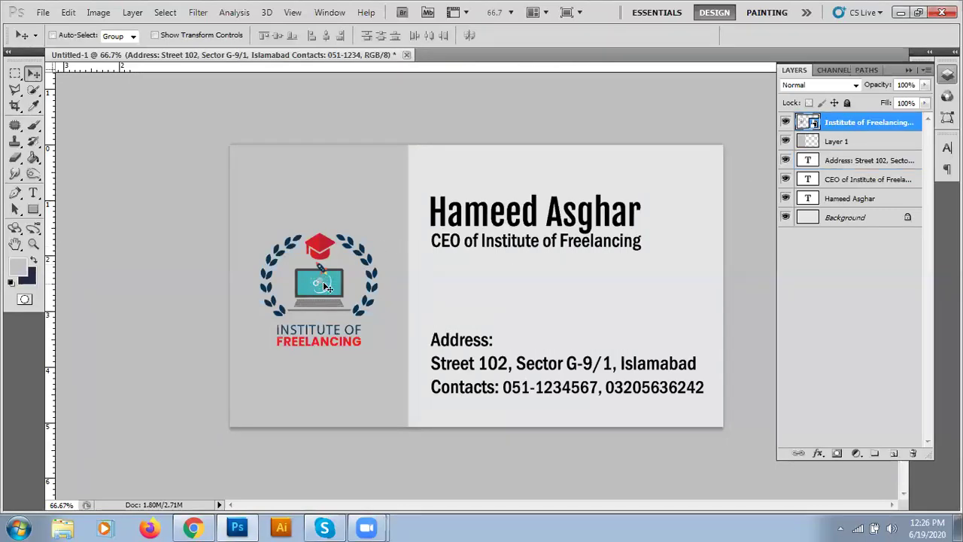
# - Try the logo at several spots in the grey panel, finally raising it level with the name
pyautogui.moveTo(323, 282); pyautogui.dragTo(359, 213)
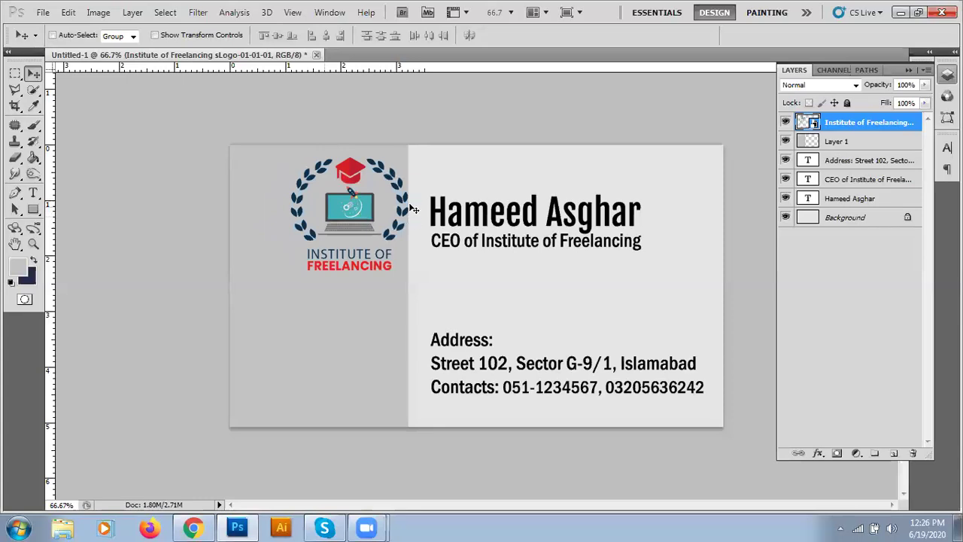
pyautogui.moveTo(359, 214); pyautogui.dragTo(357, 201)
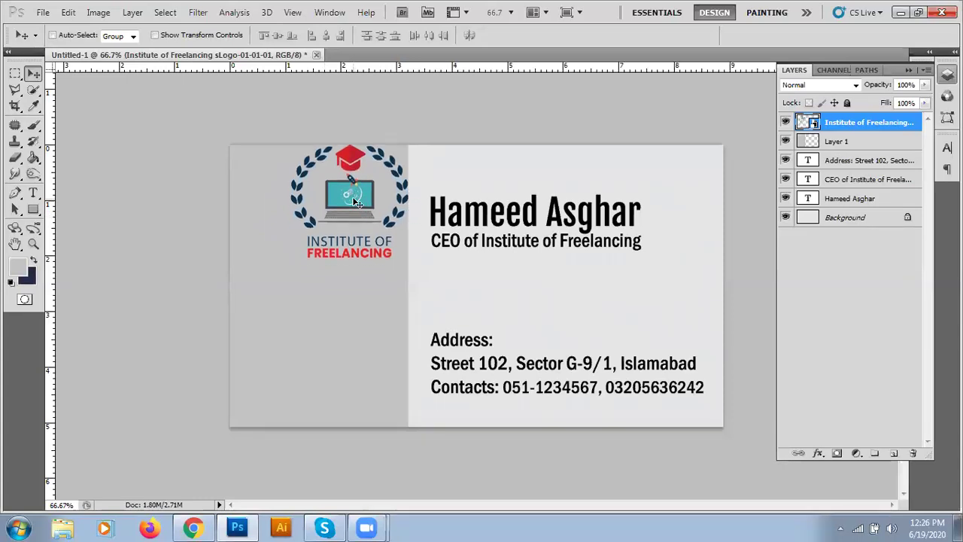
pyautogui.moveTo(354, 199); pyautogui.dragTo(319, 199)
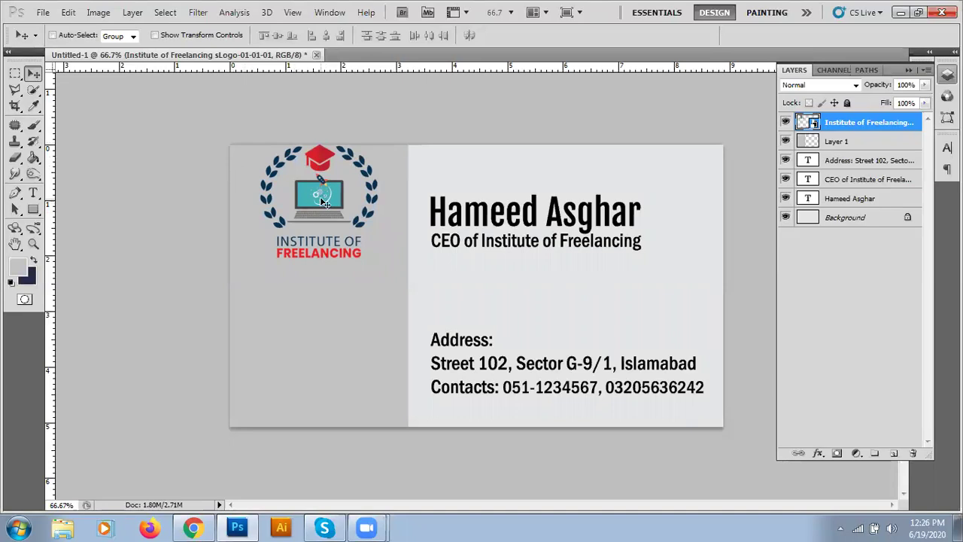
pyautogui.moveTo(322, 205); pyautogui.dragTo(315, 289)
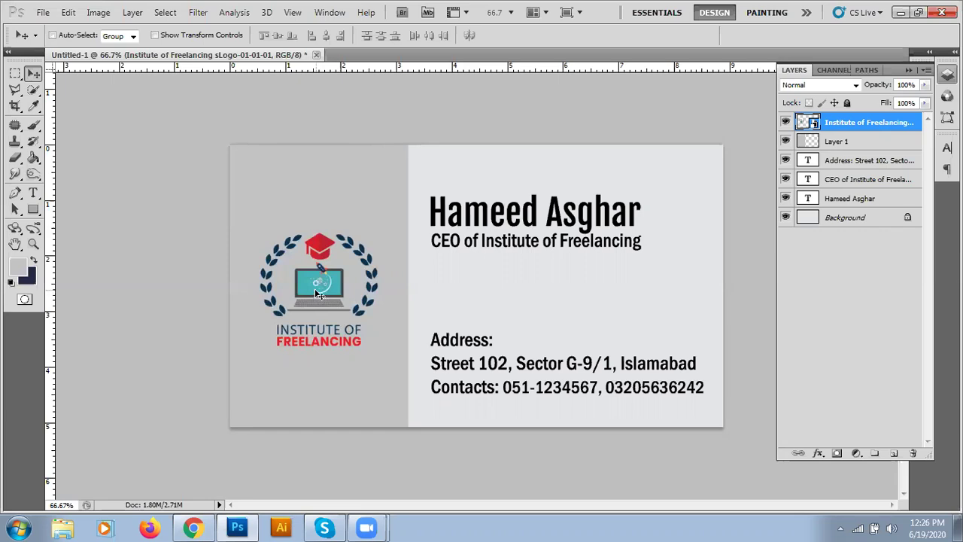
pyautogui.moveTo(323, 291); pyautogui.dragTo(334, 369)
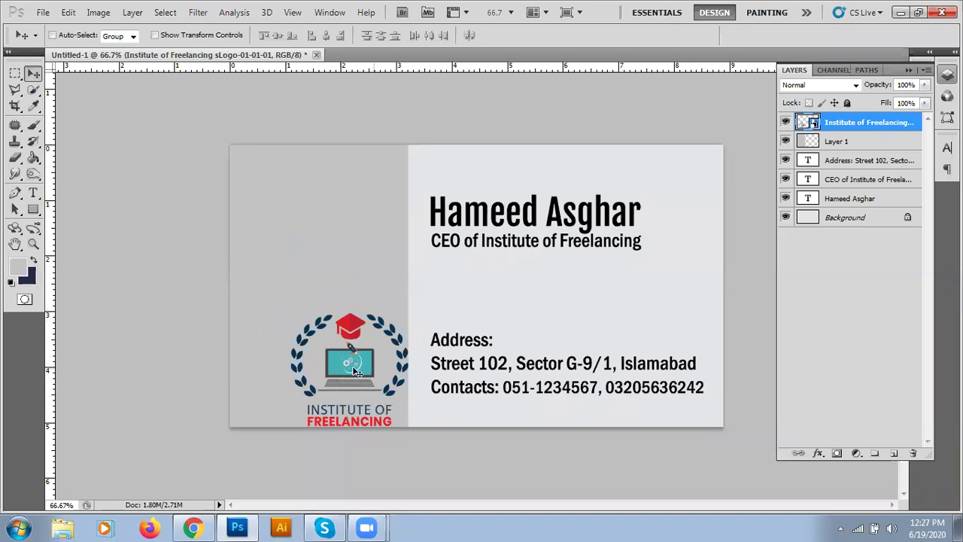
pyautogui.moveTo(352, 368); pyautogui.dragTo(317, 292)
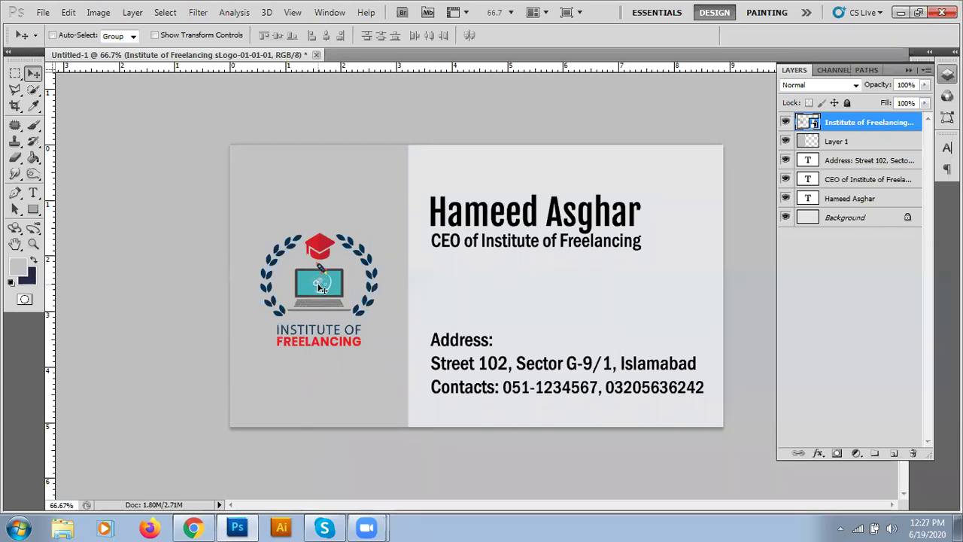
pyautogui.moveTo(319, 288); pyautogui.dragTo(321, 231)
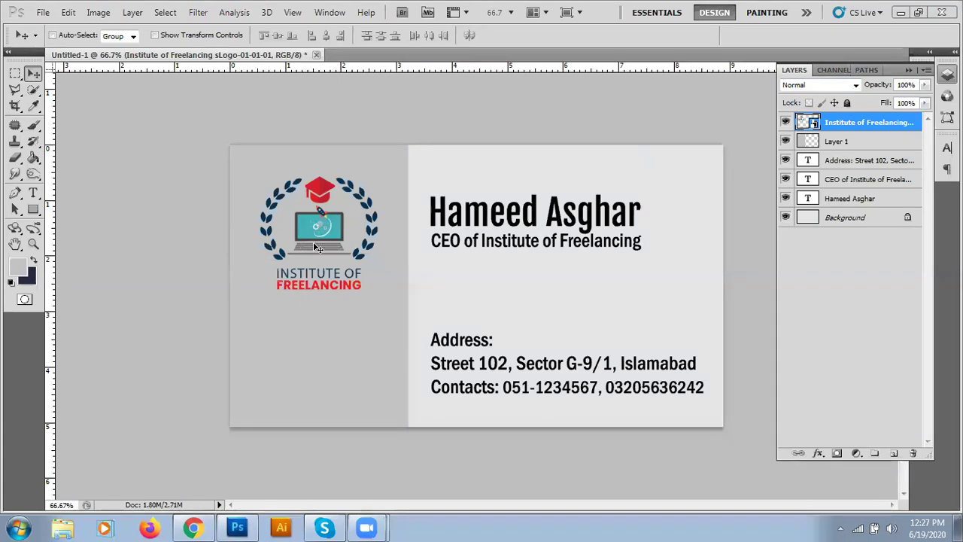
pyautogui.click(293, 14)
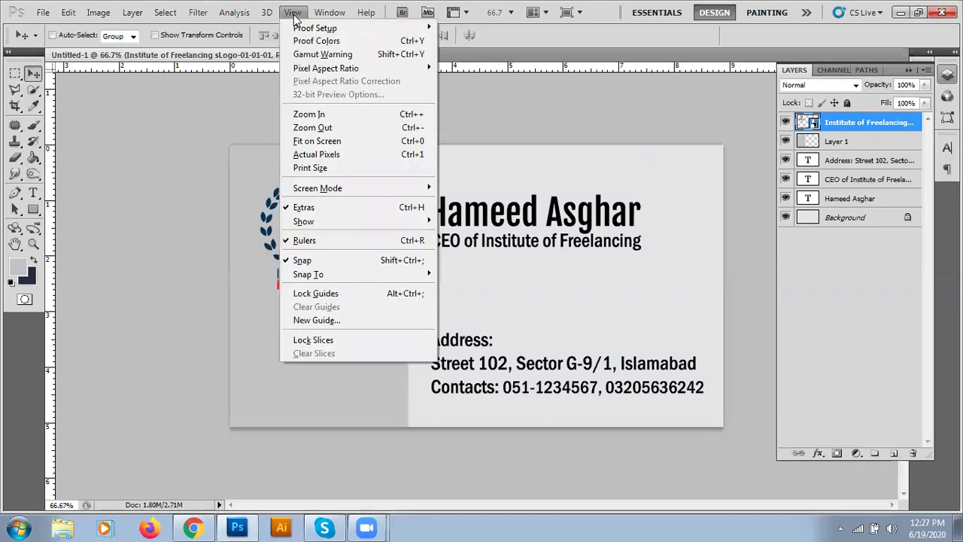
pyautogui.moveTo(303, 271)
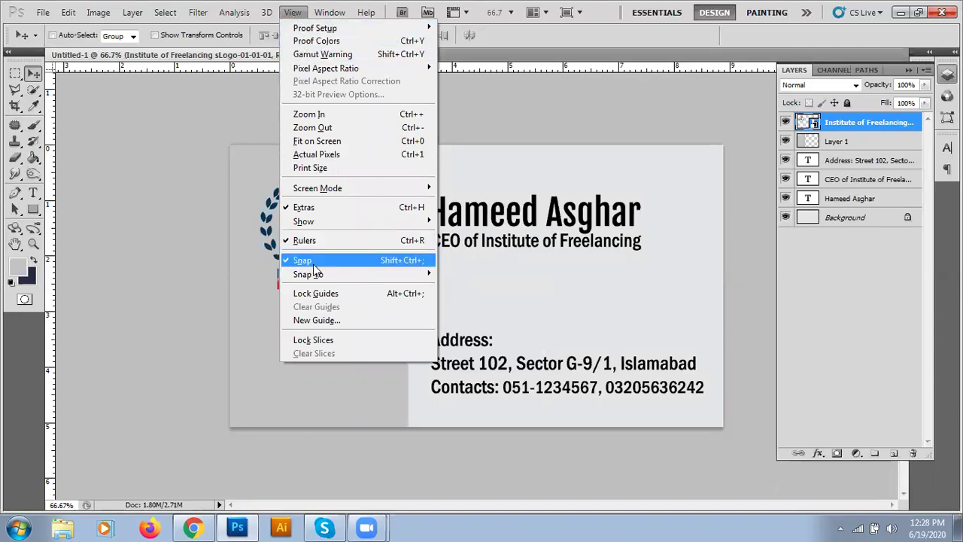
pyautogui.click(188, 258)
pyautogui.click(293, 12)
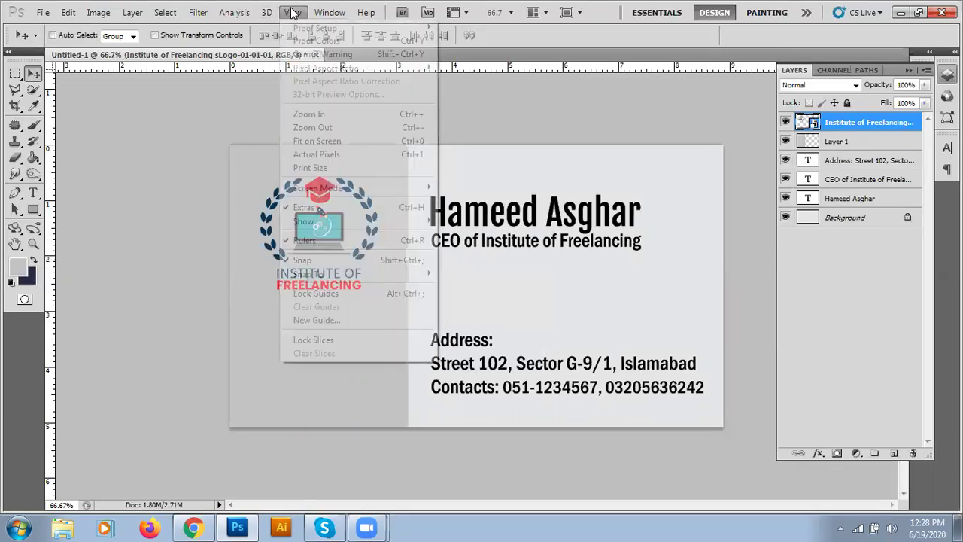
pyautogui.click(165, 263)
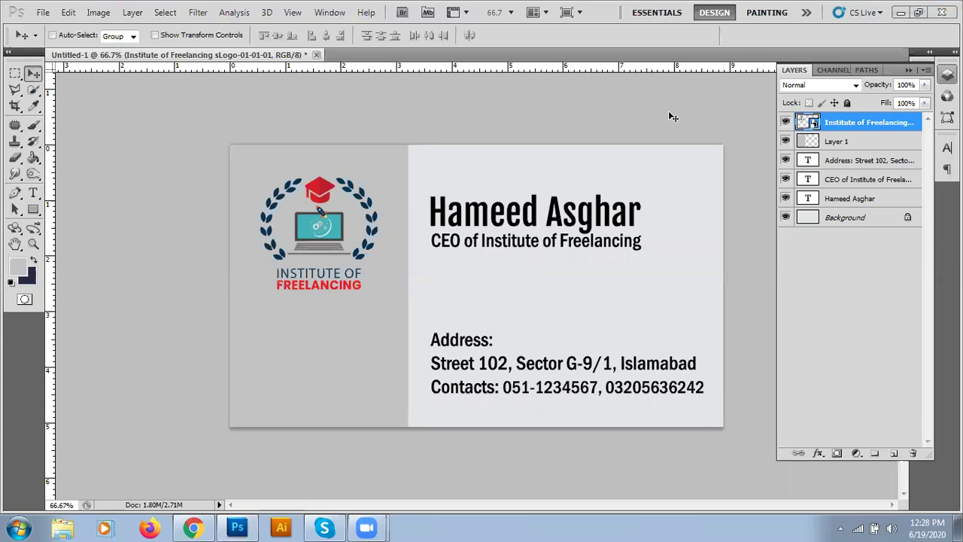
# - Start placing INSTITUTE OF.png, cancel it, and switch to Chrome's visiting card size results
pyautogui.click(43, 12)
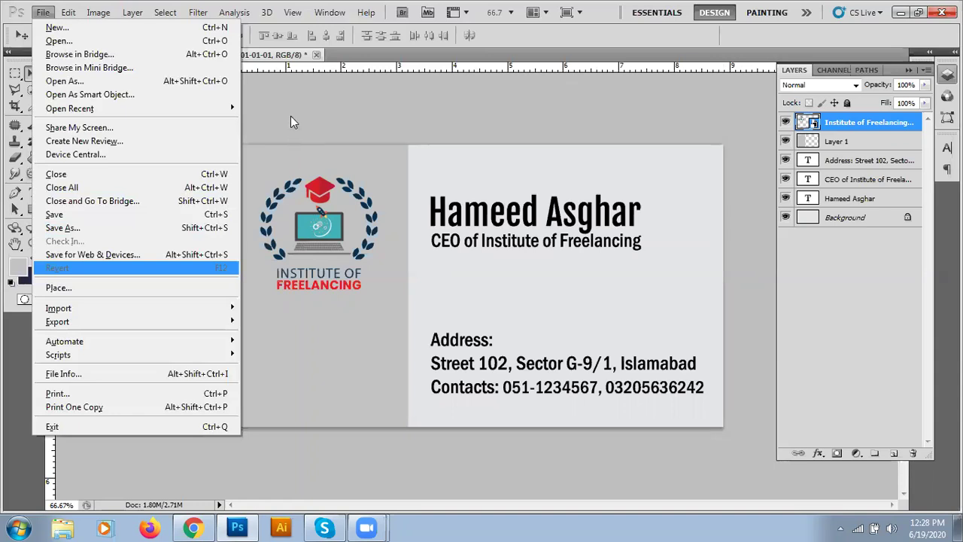
pyautogui.click(290, 111)
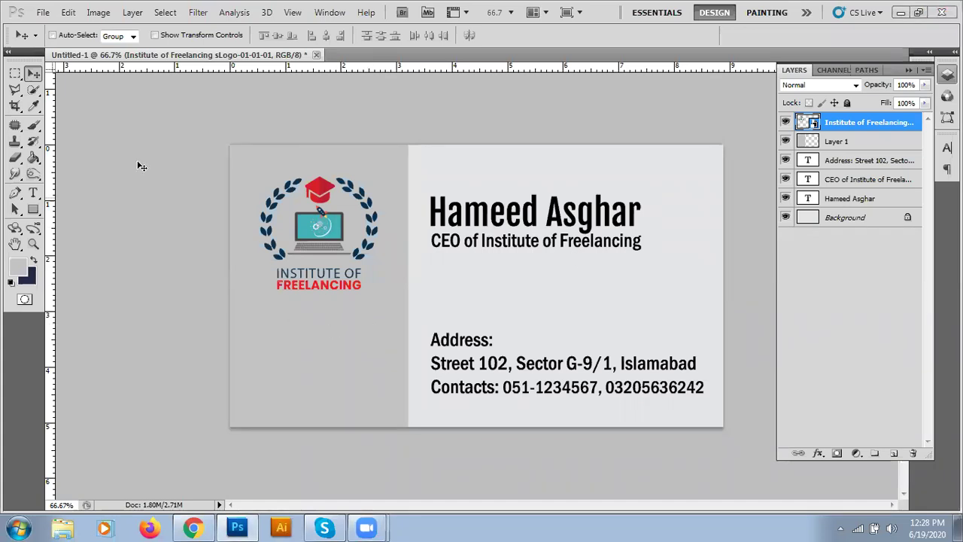
pyautogui.click(43, 12)
pyautogui.click(79, 286)
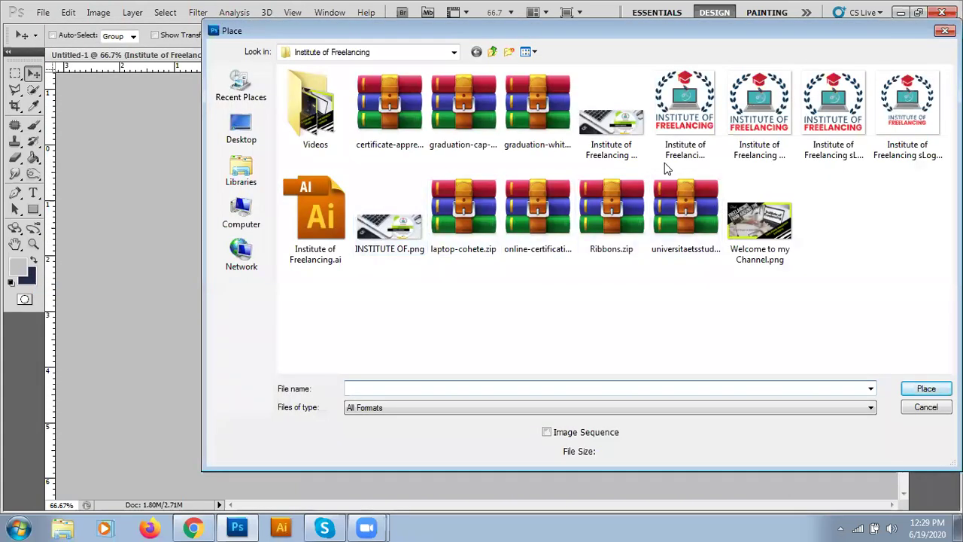
pyautogui.doubleClick(382, 240)
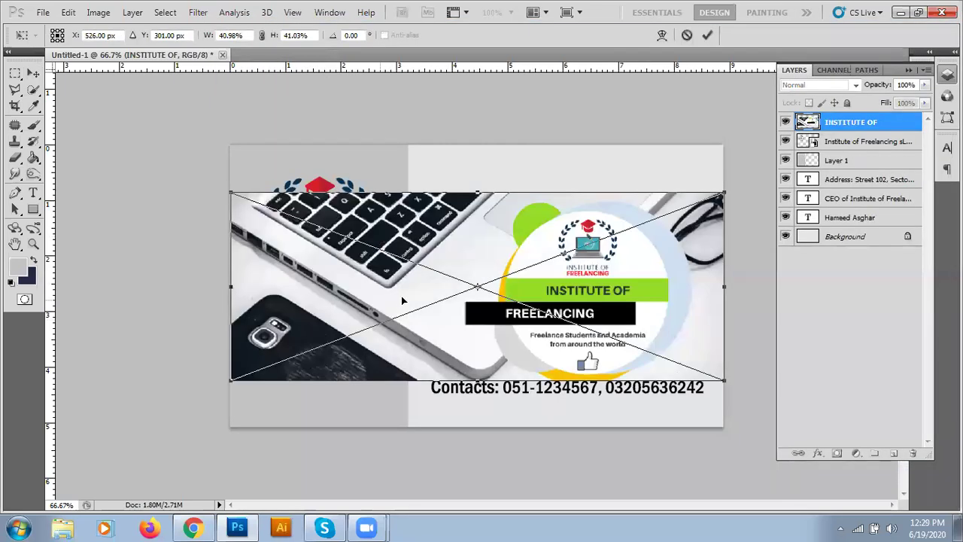
pyautogui.press('Escape')
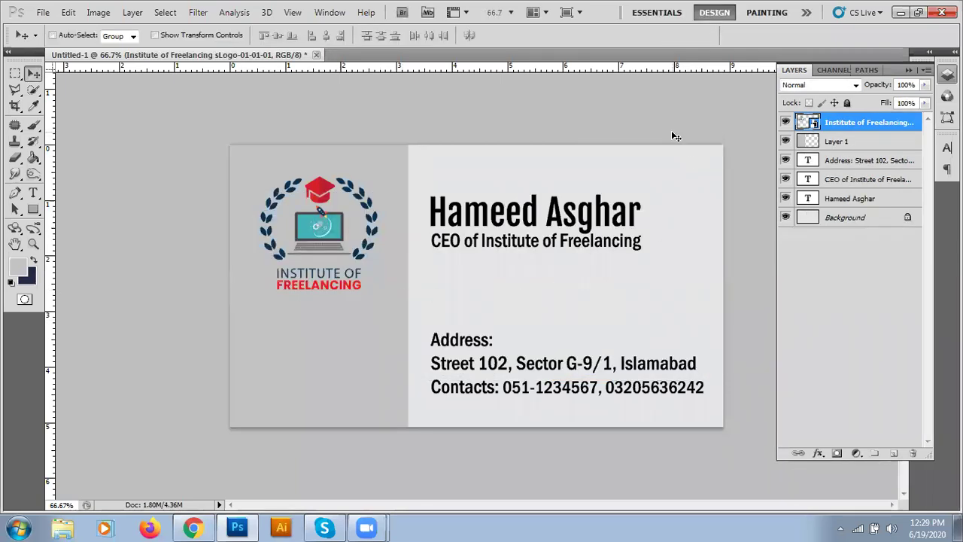
pyautogui.click(195, 527)
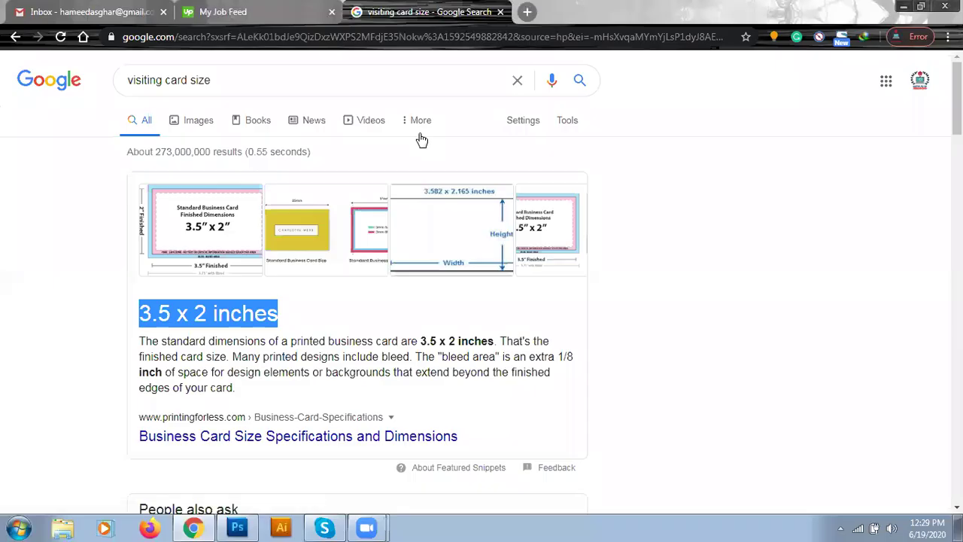
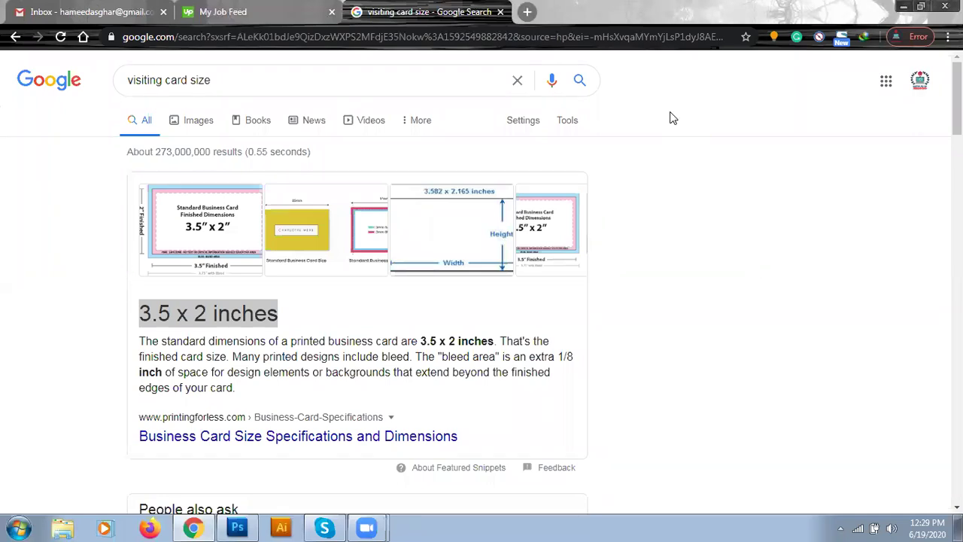
# - Search Google for 'google logo png transparent background'
pyautogui.tripleClick(246, 82)
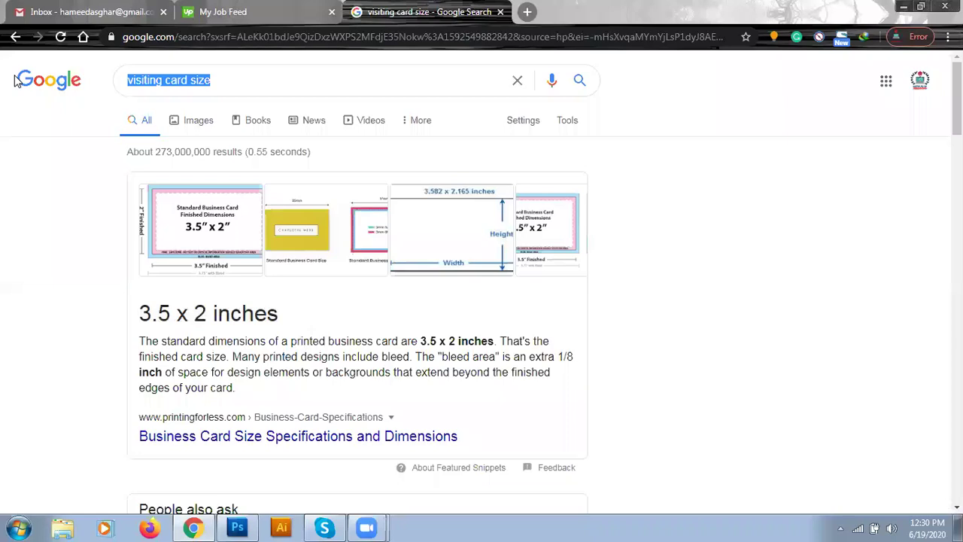
pyautogui.write('google l')
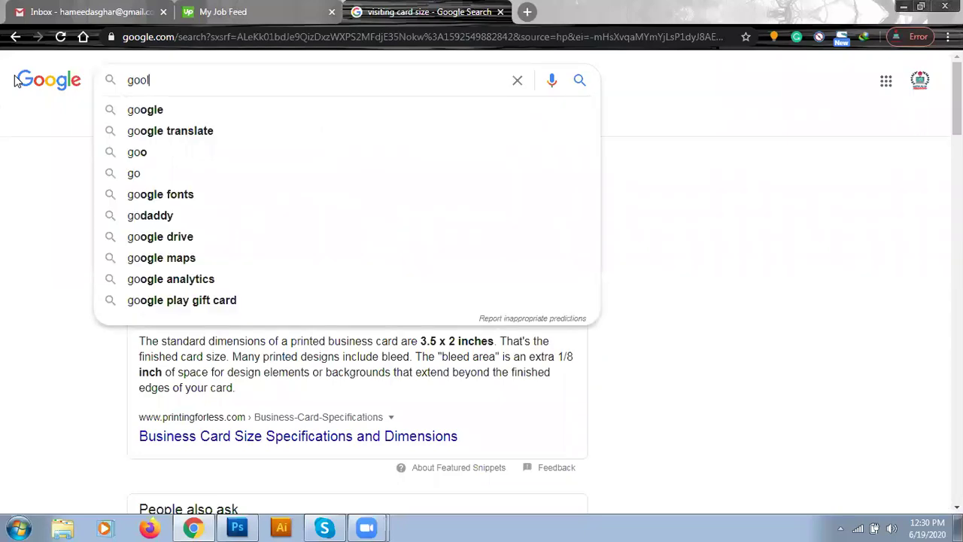
pyautogui.write('ogo ')
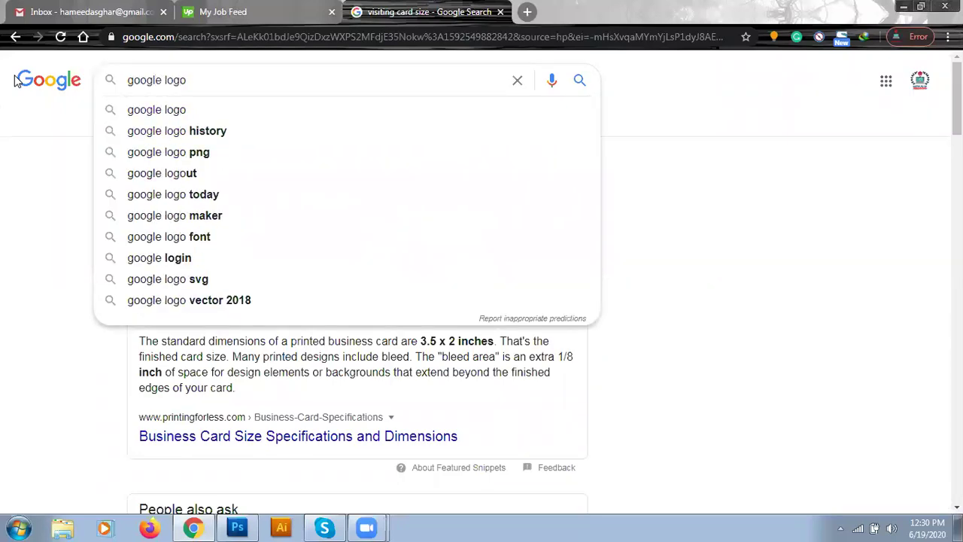
pyautogui.write('png')
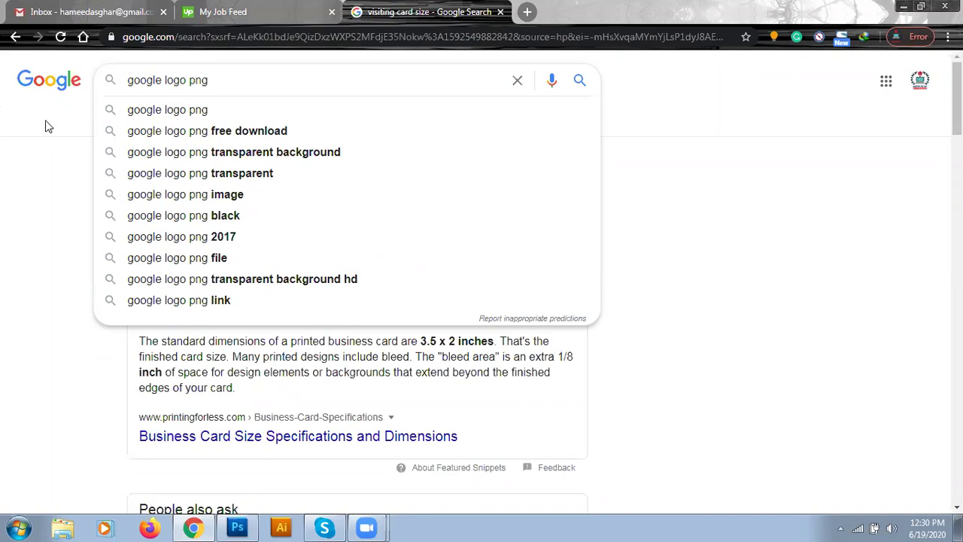
pyautogui.click(225, 152)
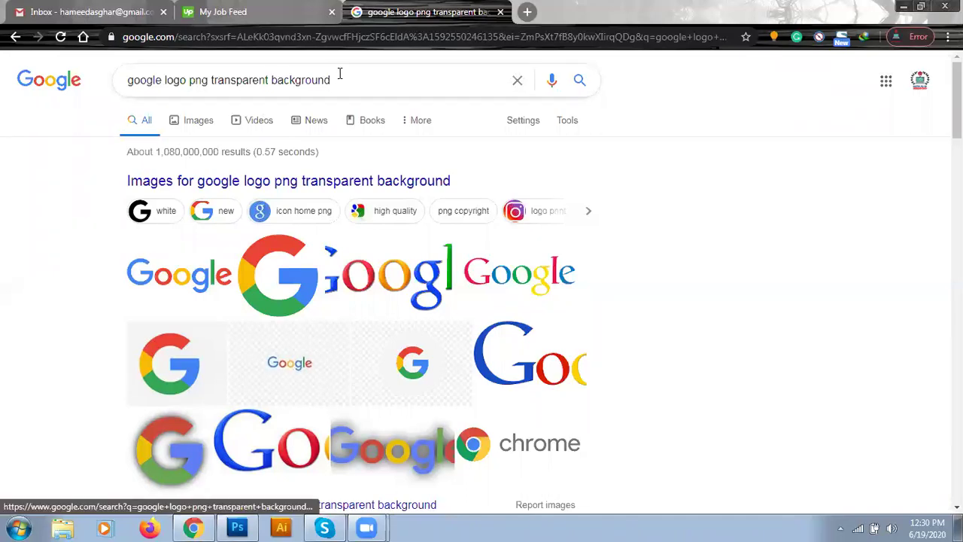
# - Trim the query to 'google logo', then change it to 'apple logo' and search
pyautogui.doubleClick(301, 79)
pyautogui.moveTo(245, 73); pyautogui.dragTo(188, 78)
pyautogui.press('BackSpace')
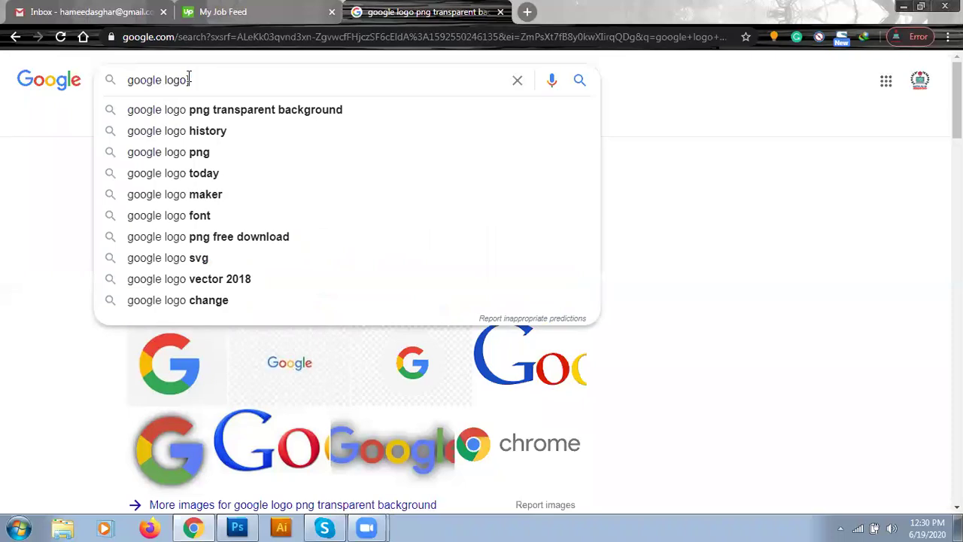
pyautogui.press('Return')
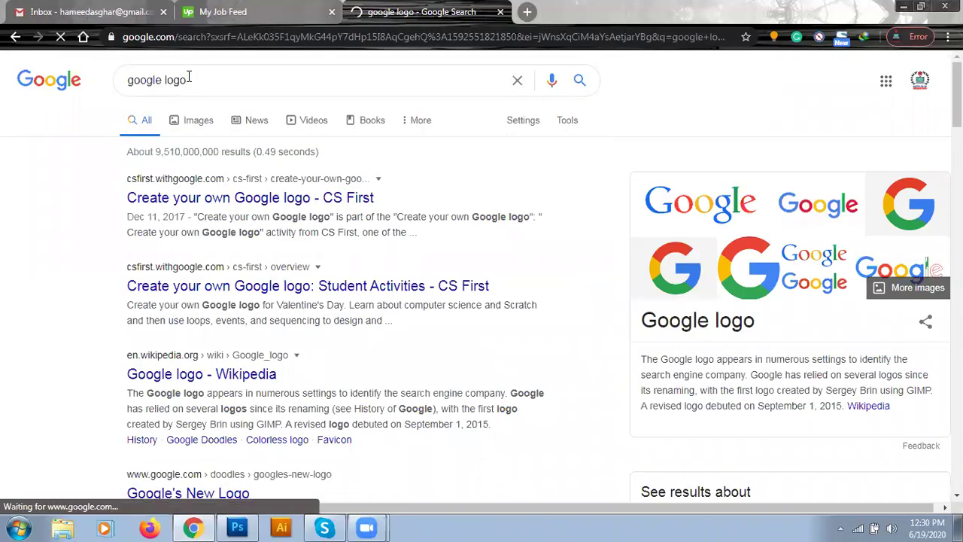
pyautogui.doubleClick(137, 79)
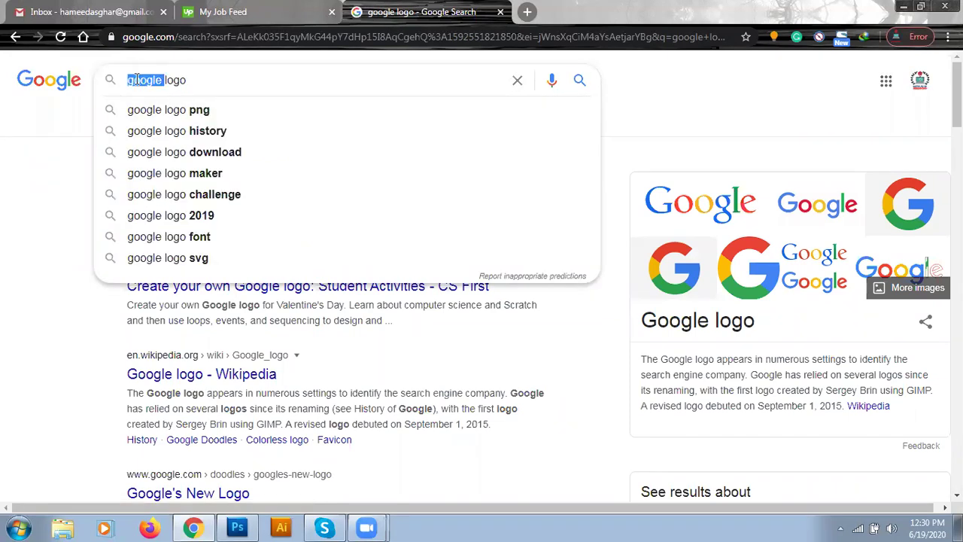
pyautogui.write('apple')
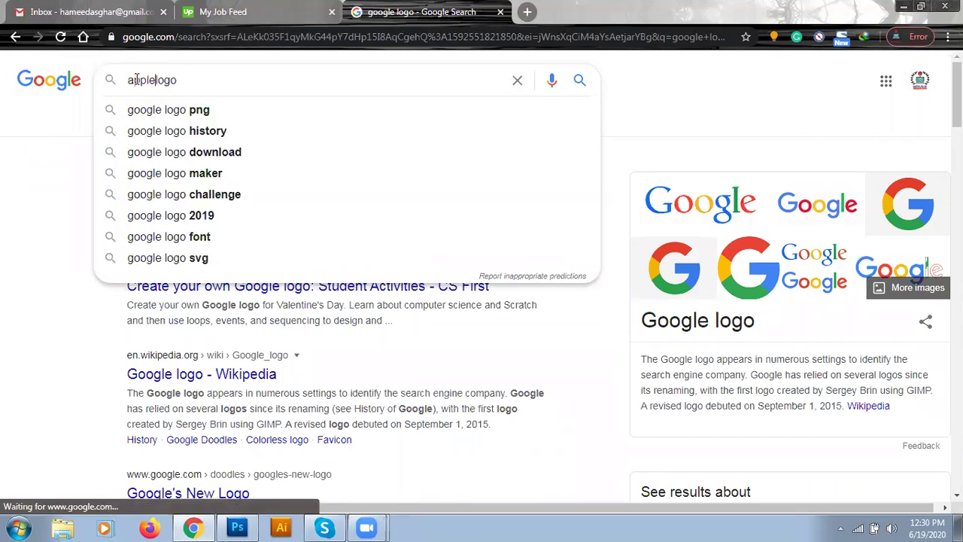
pyautogui.press('Return')
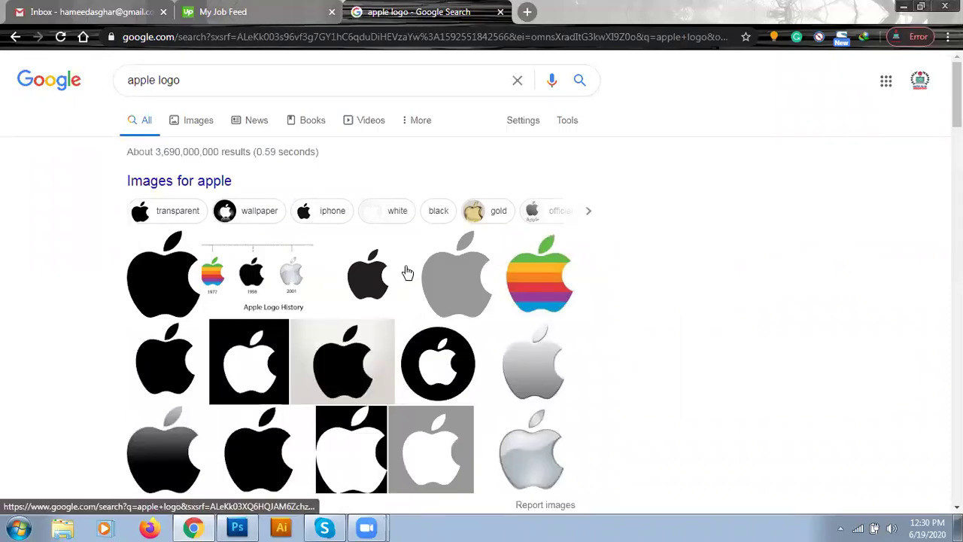
# - Save the rainbow Apple logo from Google Images to the Desktop as 526e70dbecad040247237811.jpg
pyautogui.click(543, 287)
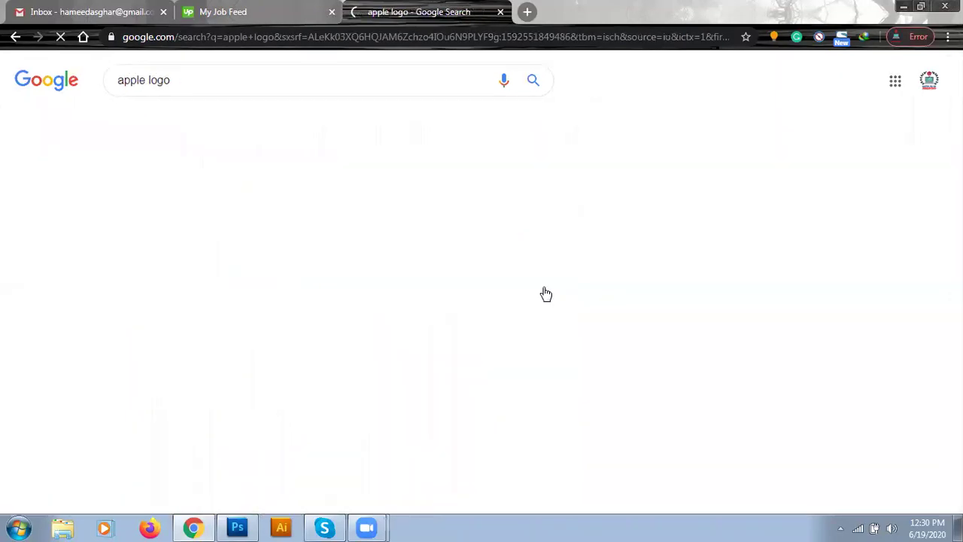
pyautogui.click(79, 289)
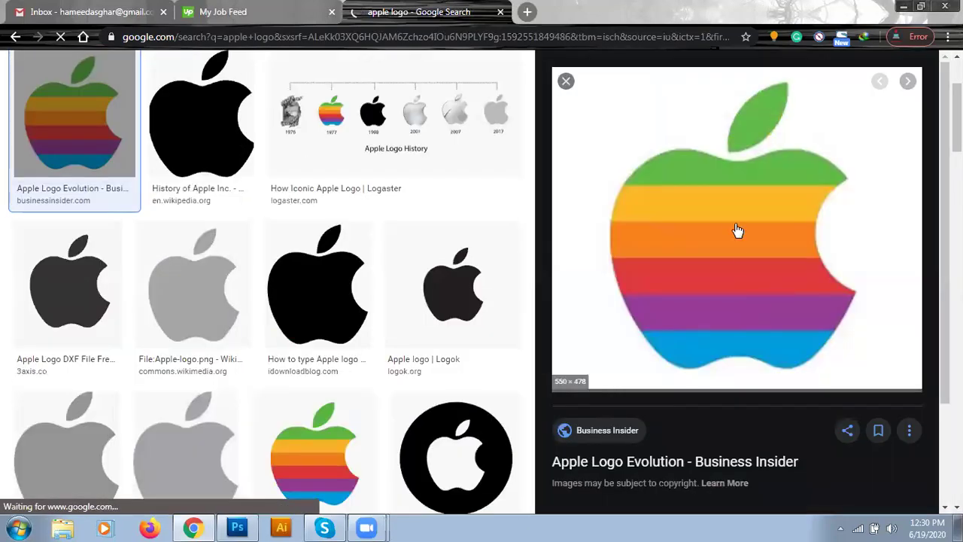
pyautogui.rightClick(685, 229)
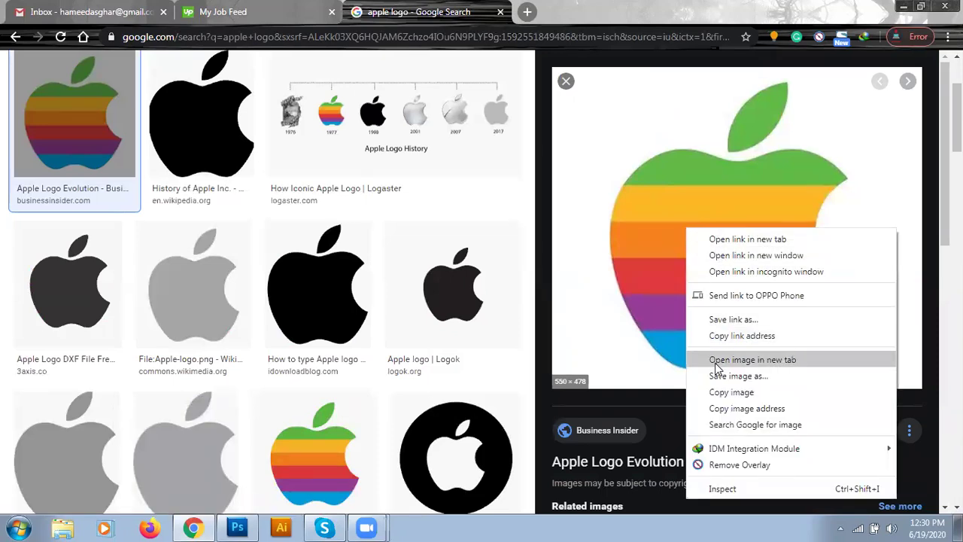
pyautogui.click(737, 376)
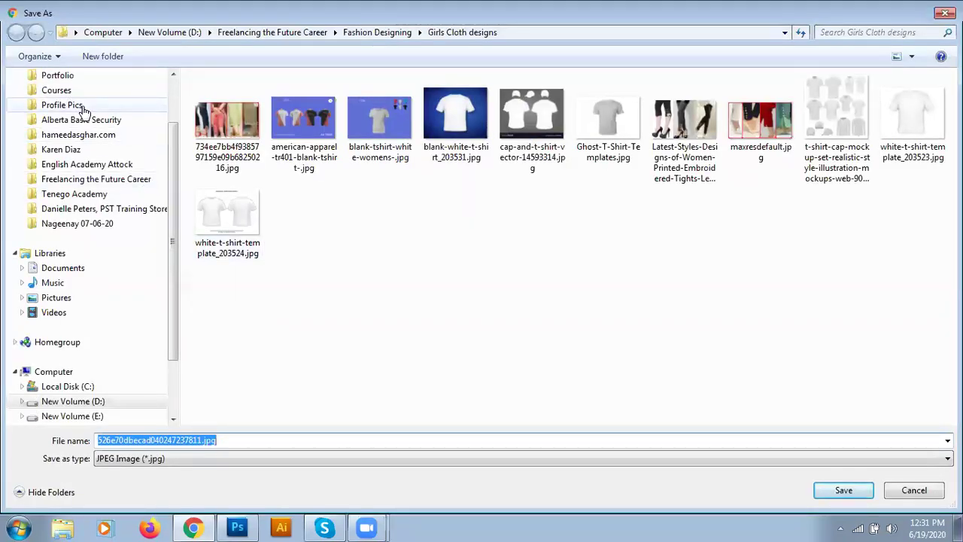
pyautogui.scroll(2, 84, 109)
pyautogui.click(56, 97)
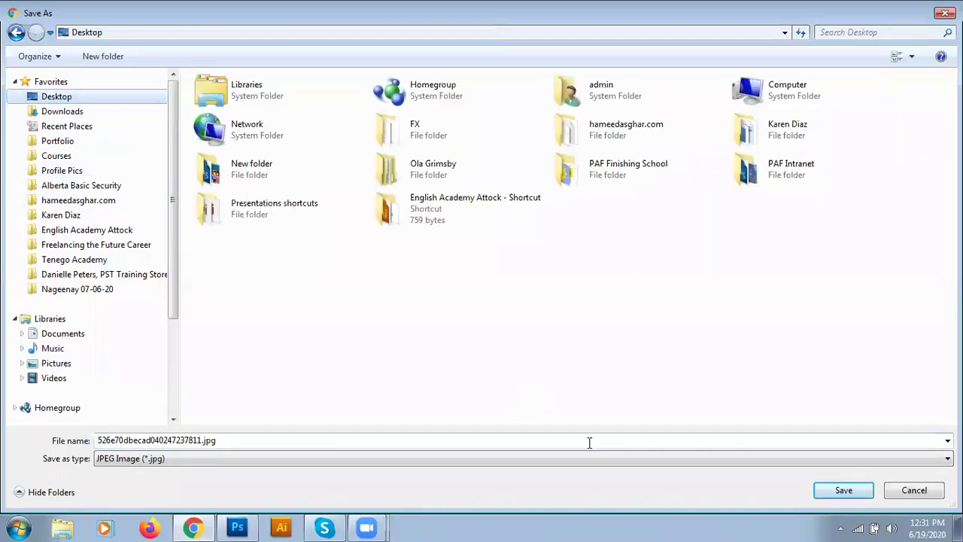
pyautogui.click(843, 490)
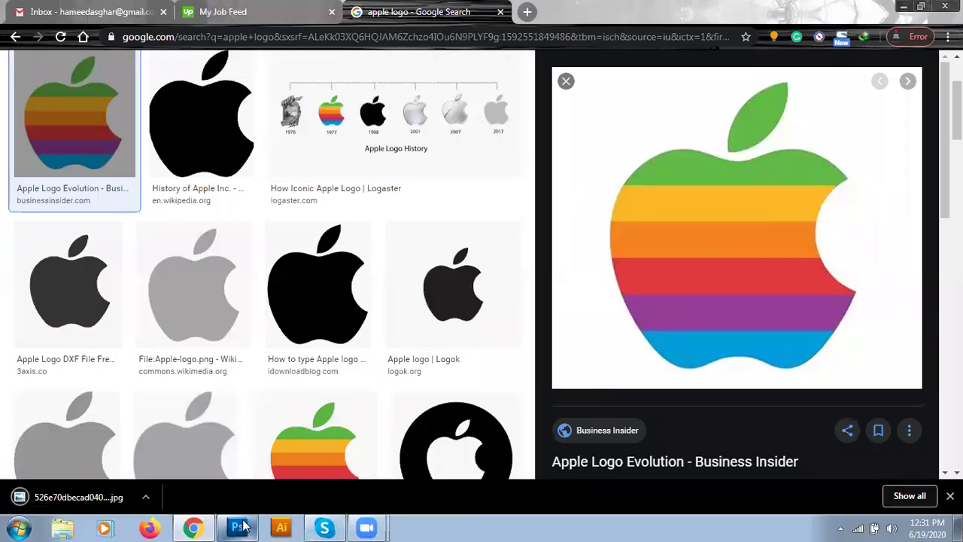
# - Place the saved Apple JPEG from the Desktop into the card and scale it to 7.41%
pyautogui.moveTo(242, 527)
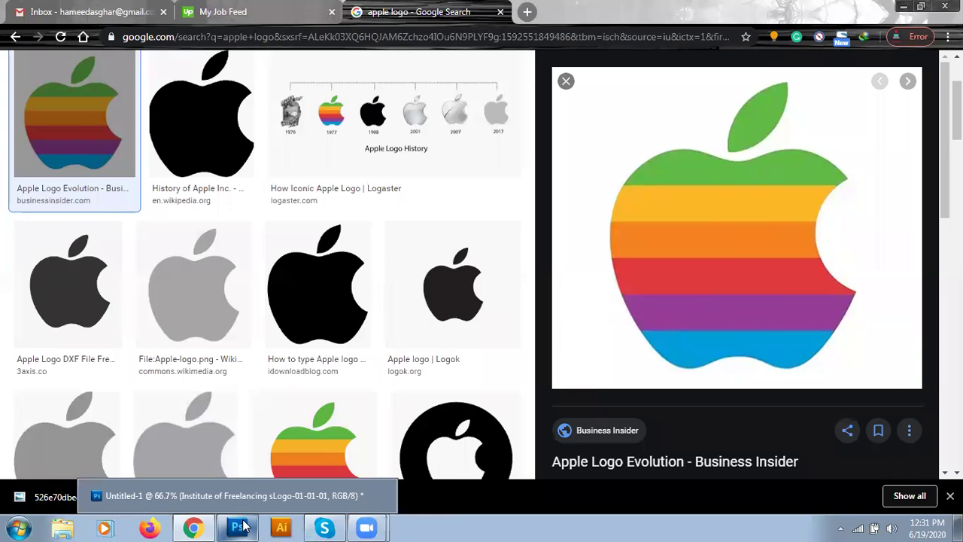
pyautogui.click(239, 526)
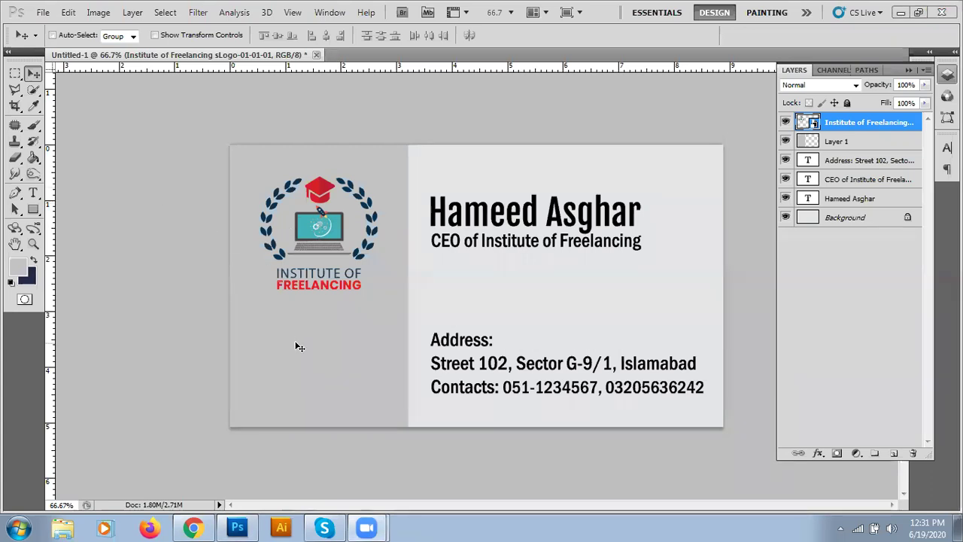
pyautogui.click(43, 13)
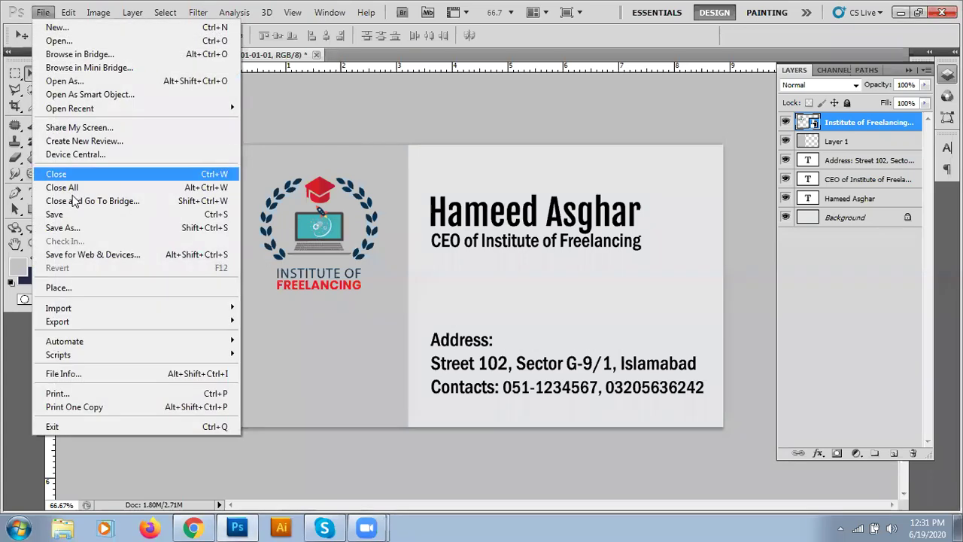
pyautogui.click(82, 287)
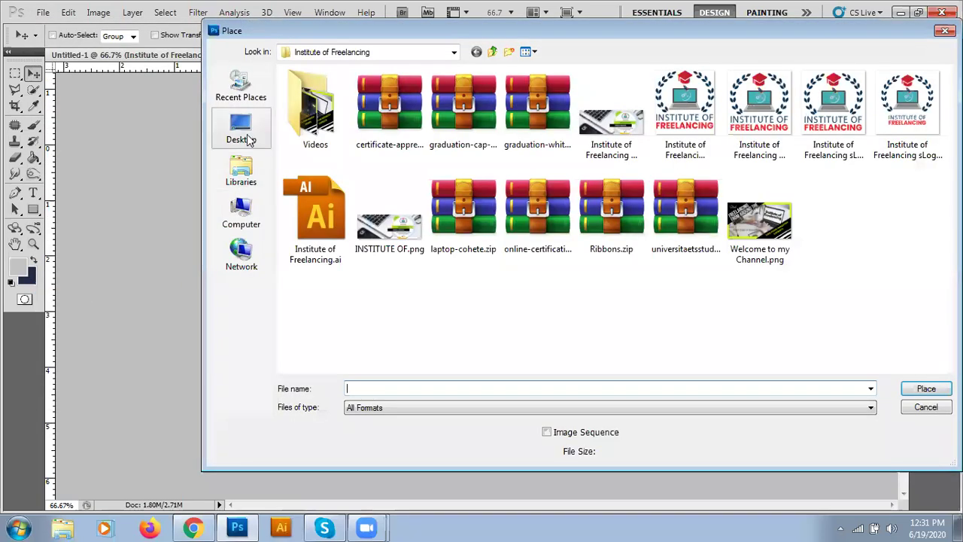
pyautogui.click(248, 139)
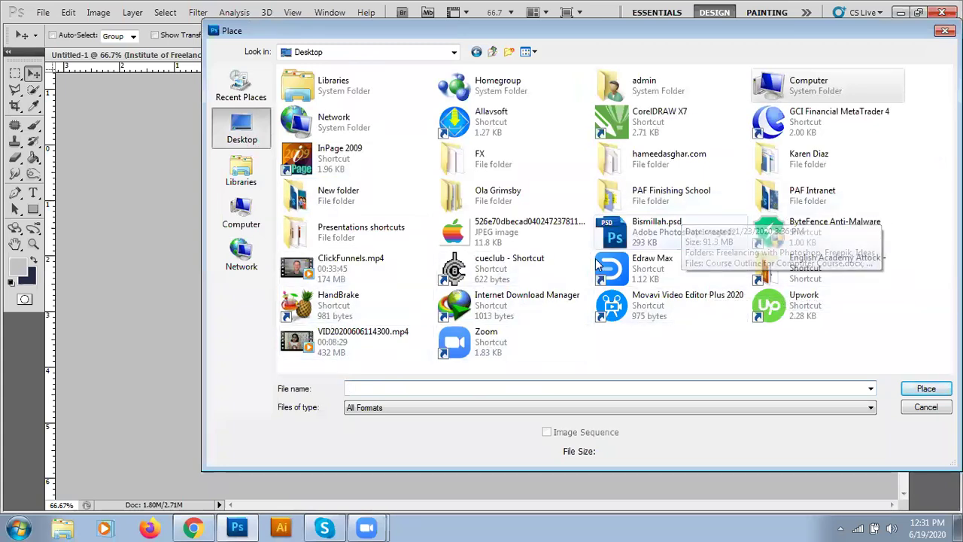
pyautogui.doubleClick(480, 242)
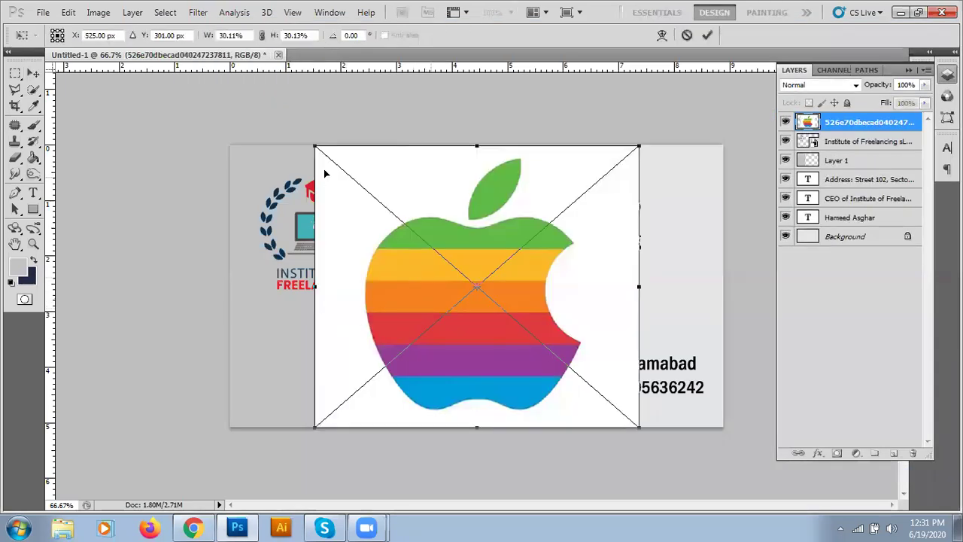
pyautogui.moveTo(313, 143); pyautogui.dragTo(513, 309)
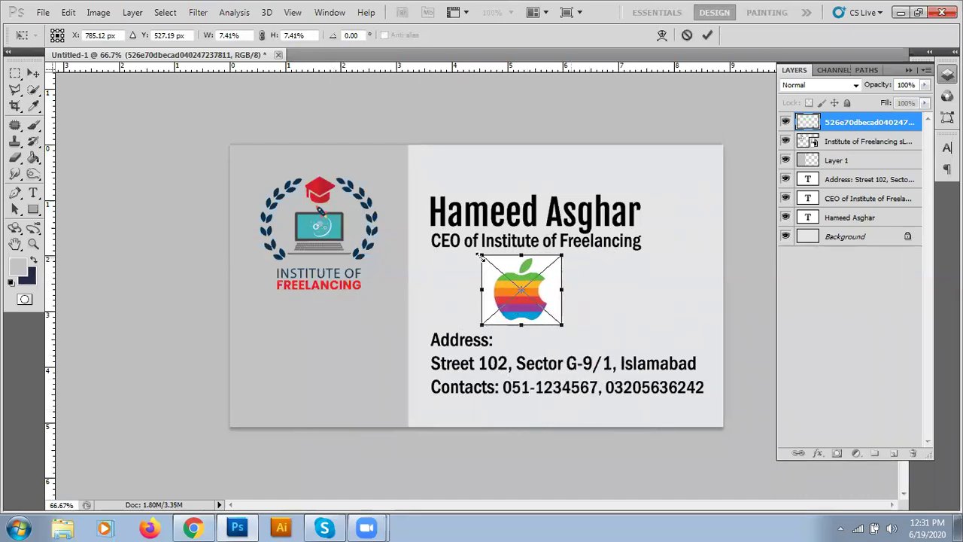
pyautogui.moveTo(482, 255); pyautogui.dragTo(510, 280)
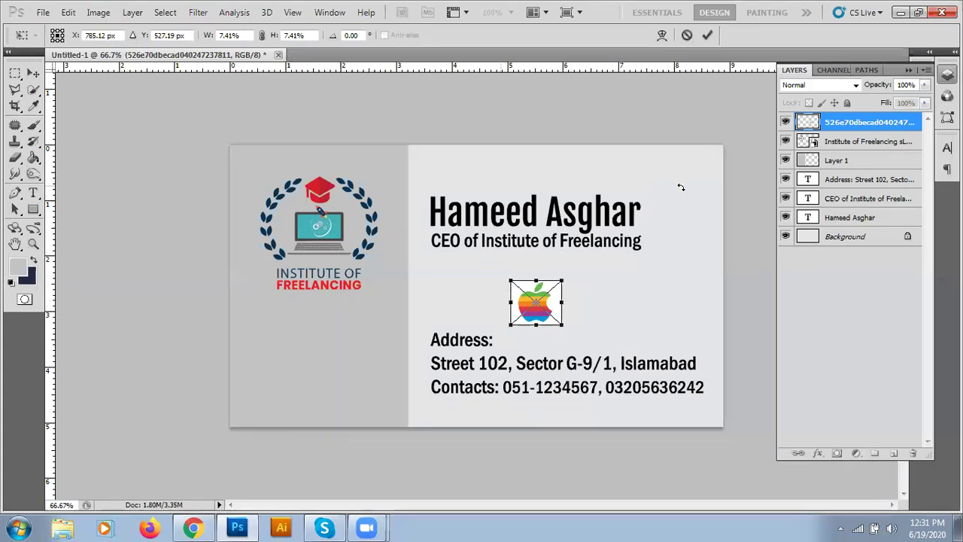
pyautogui.doubleClick(546, 304)
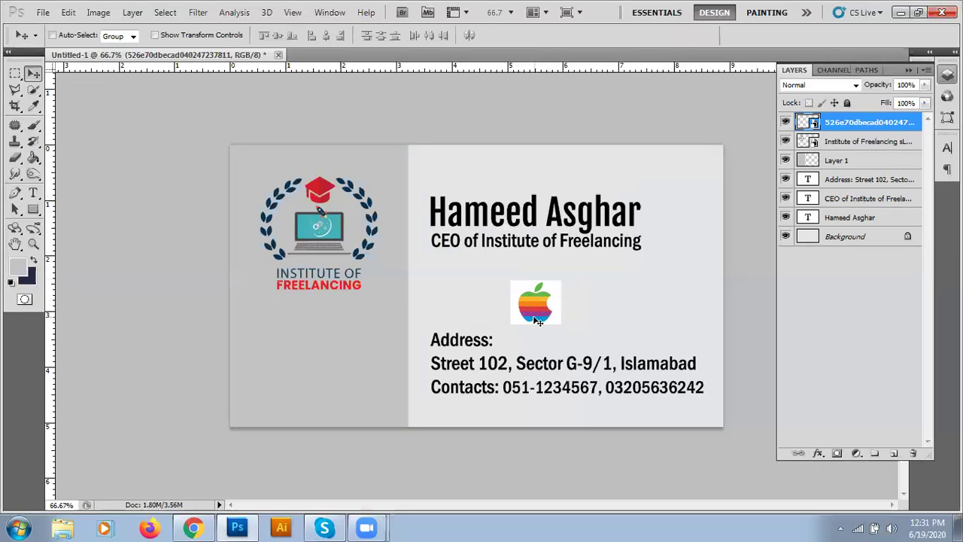
# - Zoom and pan to inspect the Apple image, then hide the panels with Tab
pyautogui.hotkey('ctrl', '+')
pyautogui.hotkey('ctrl', '+')
pyautogui.moveTo(614, 358); pyautogui.dragTo(368, 319)
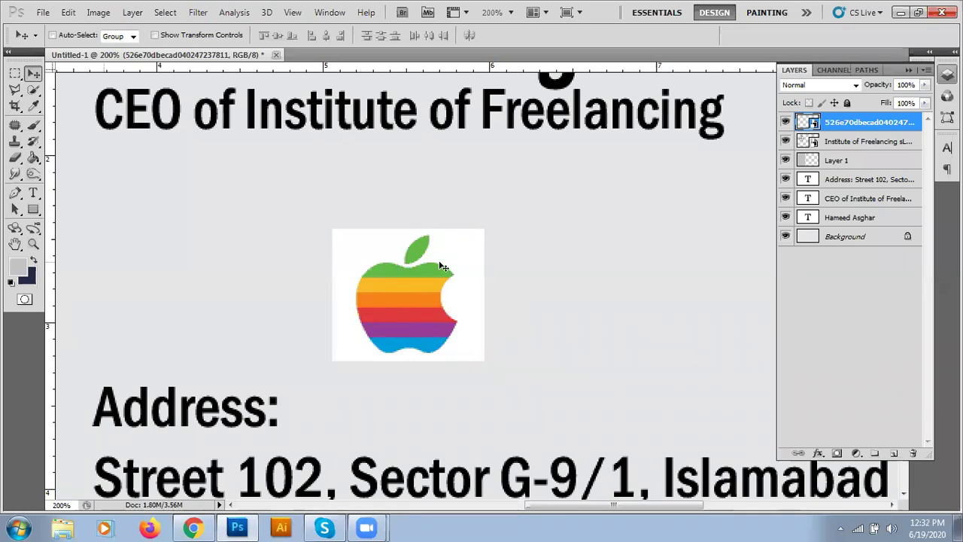
pyautogui.hotkey('ctrl', '-')
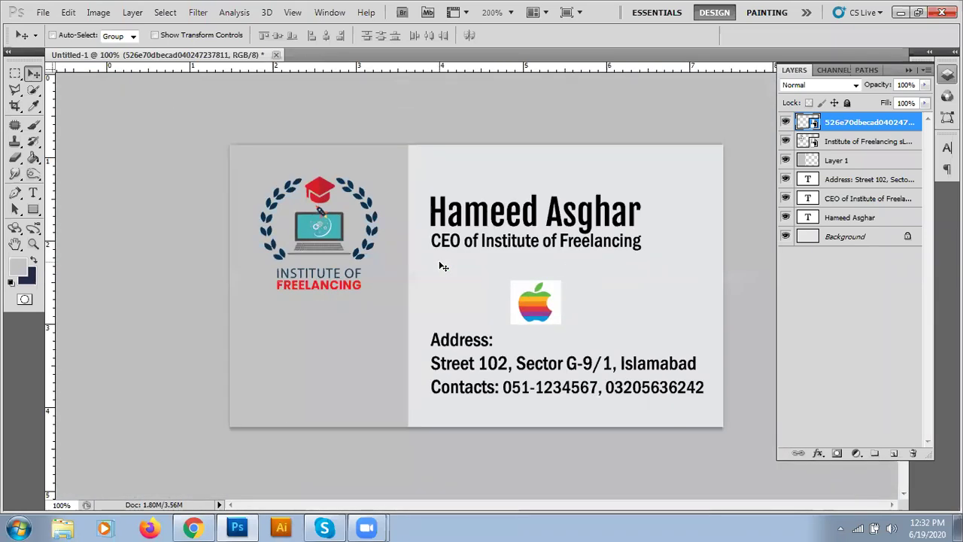
pyautogui.hotkey('ctrl', '+')
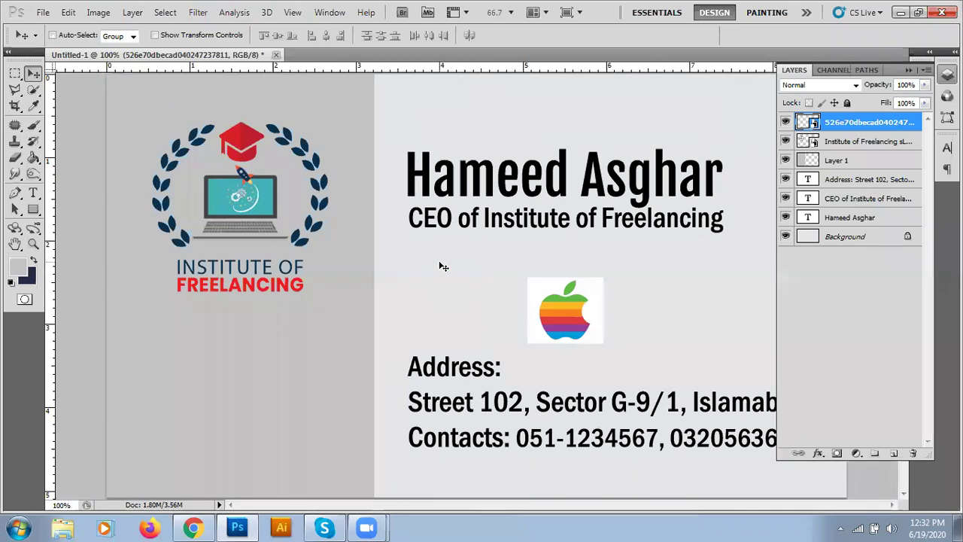
pyautogui.press('Tab')
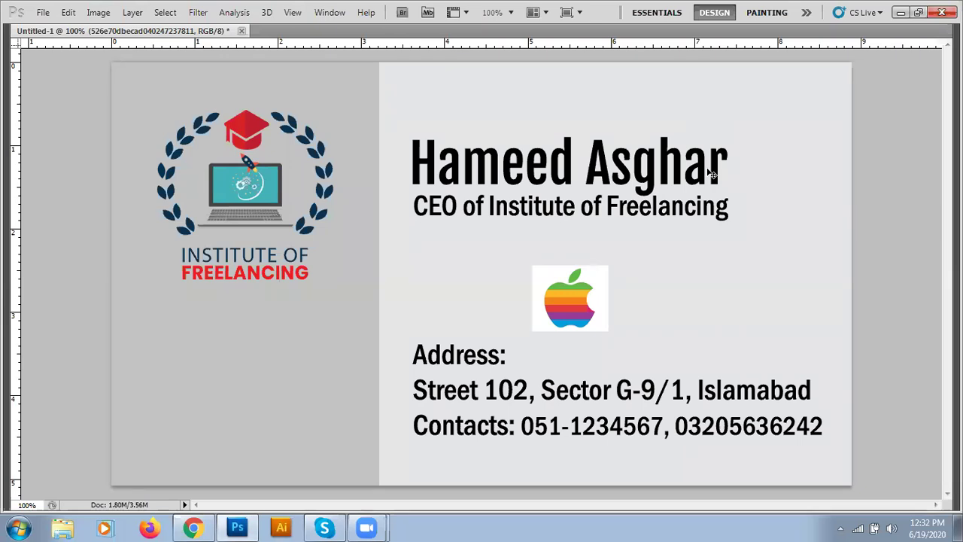
# - Try selecting the apple's top and leaf with Quick Selection, then deselect
pyautogui.click(555, 280)
pyautogui.press('w')
pyautogui.moveTo(550, 273); pyautogui.dragTo(539, 313)
pyautogui.moveTo(608, 292)
pyautogui.mouseDown()
pyautogui.moveTo(602, 271)
pyautogui.moveTo(611, 286)
pyautogui.mouseUp()
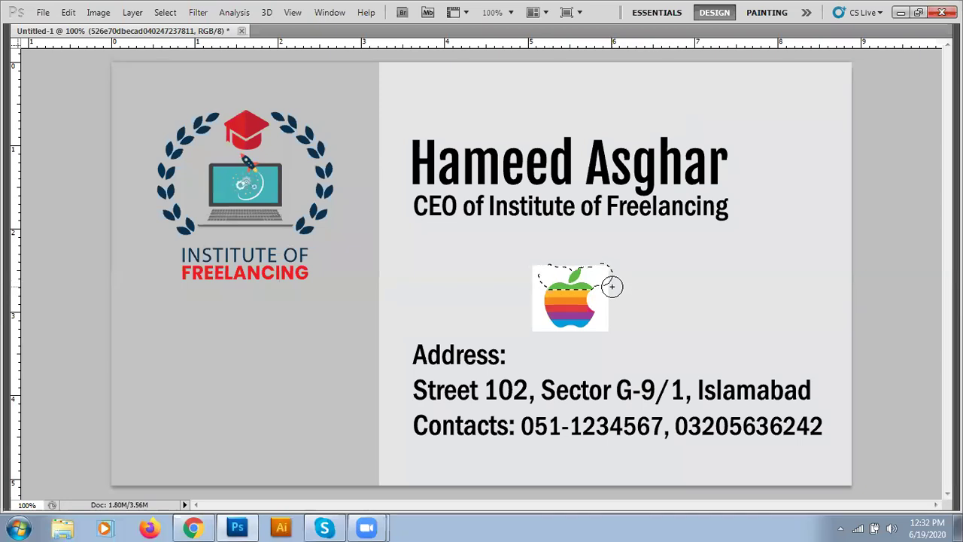
pyautogui.hotkey('ctrl', 'd')
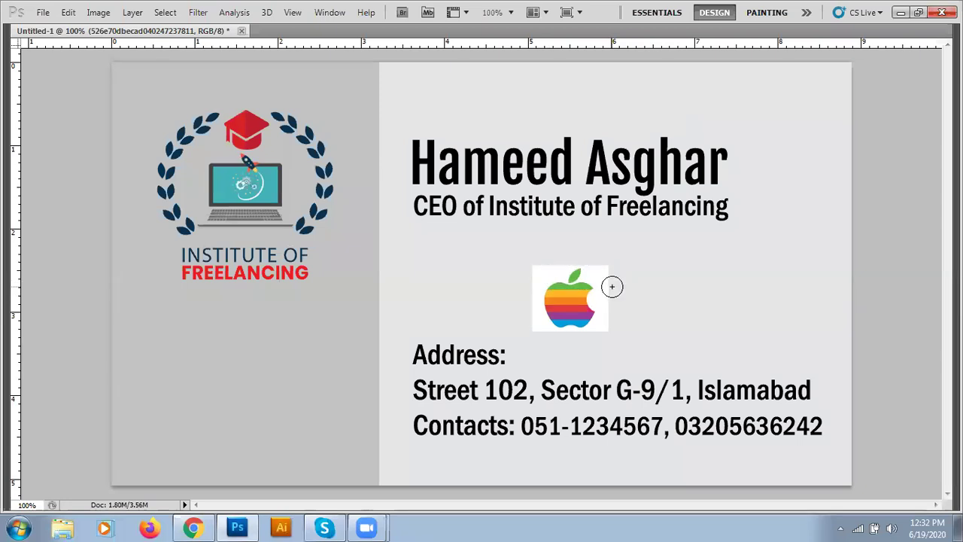
# - Show the panels again and remove the institute logo and Apple image layers
pyautogui.press('Tab')
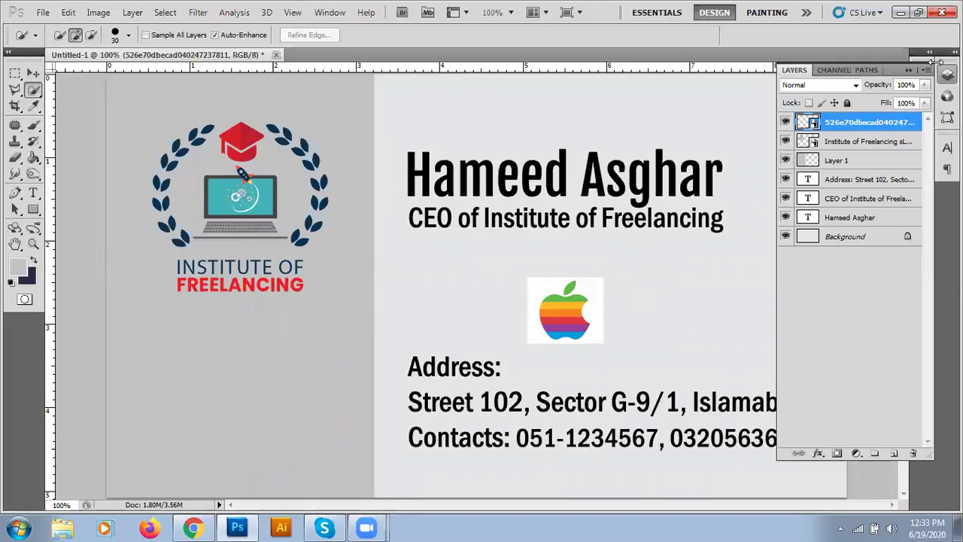
pyautogui.hotkey('ctrl', 'z')
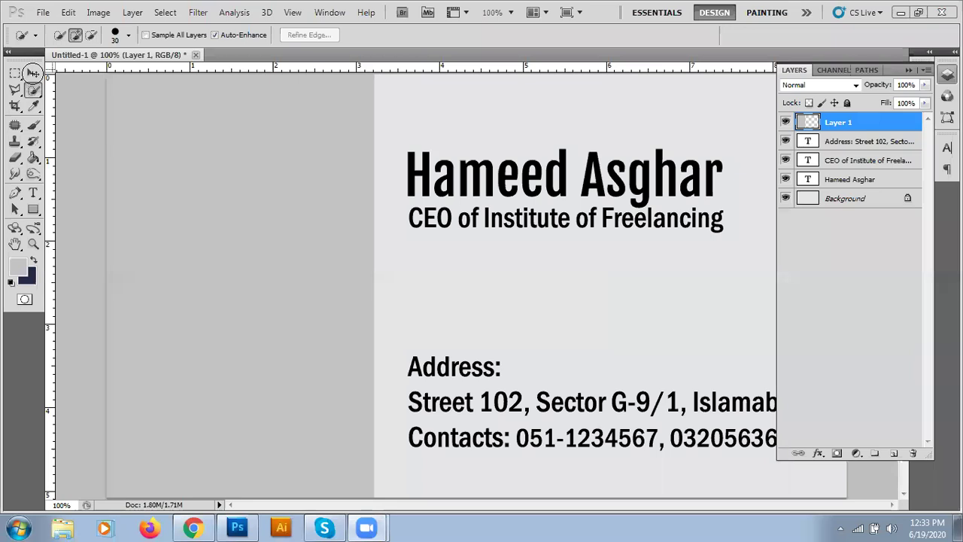
pyautogui.click(33, 73)
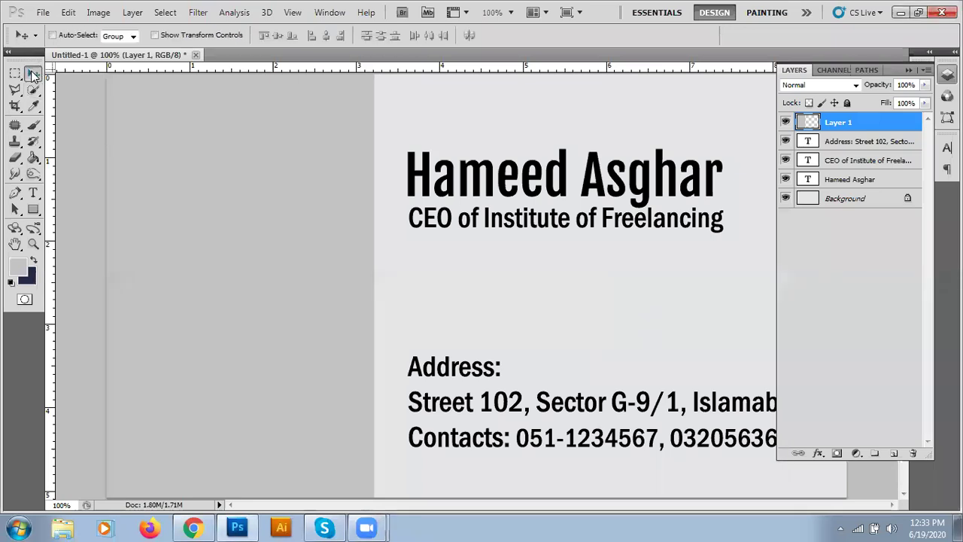
# - Restore the institute logo and place the Apple JPEG into the card again
pyautogui.hotkey('ctrl', 'v')
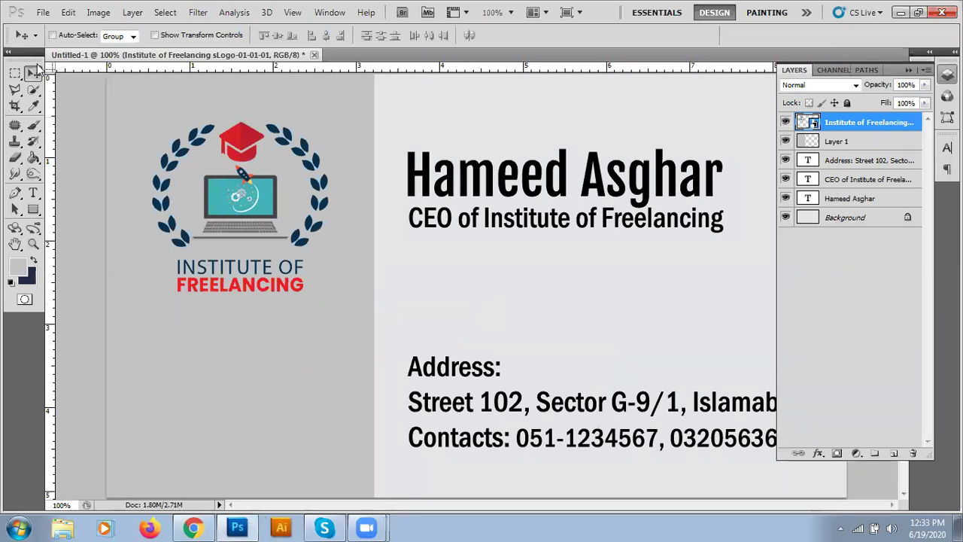
pyautogui.click(42, 14)
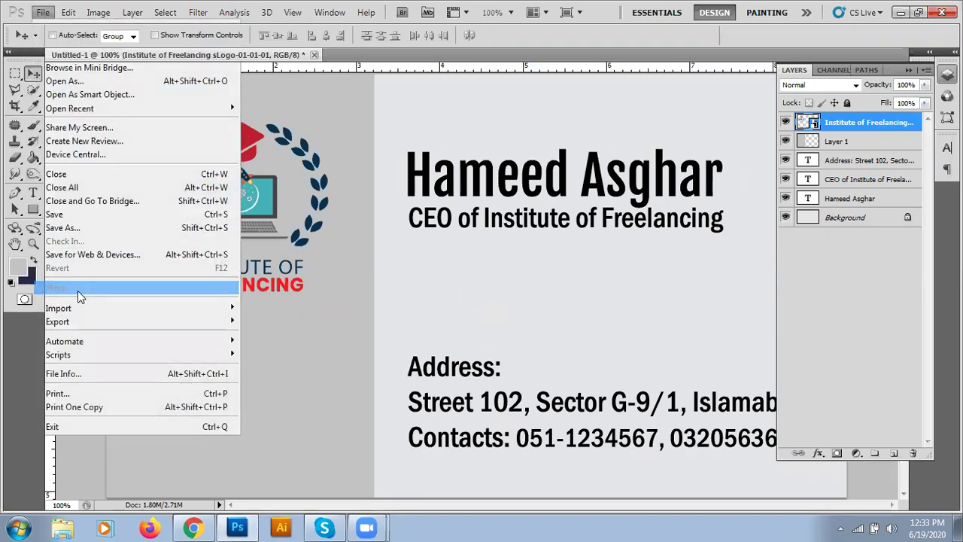
pyautogui.click(60, 288)
pyautogui.doubleClick(454, 230)
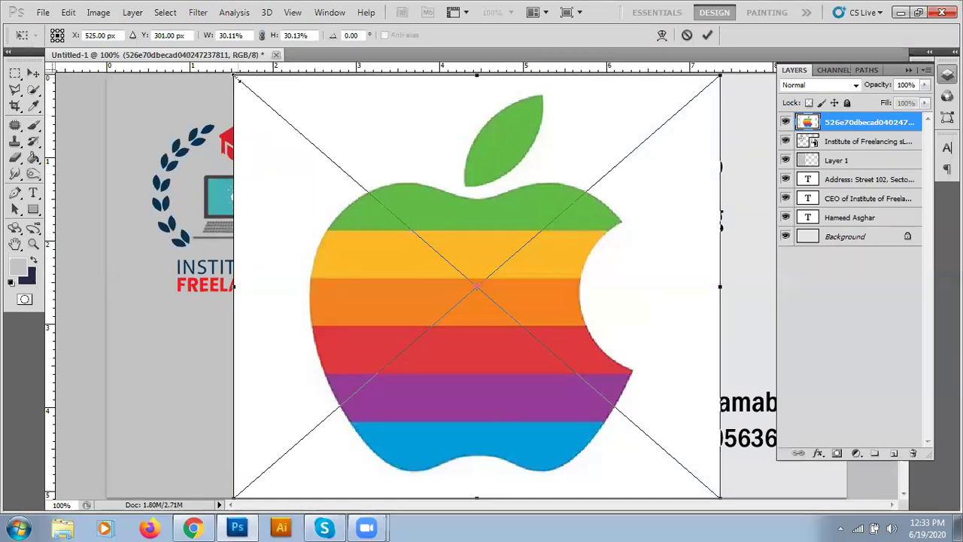
# - Scale the Apple image to about 4.96% and move it right beside the institute logo
pyautogui.moveTo(246, 88); pyautogui.dragTo(433, 304)
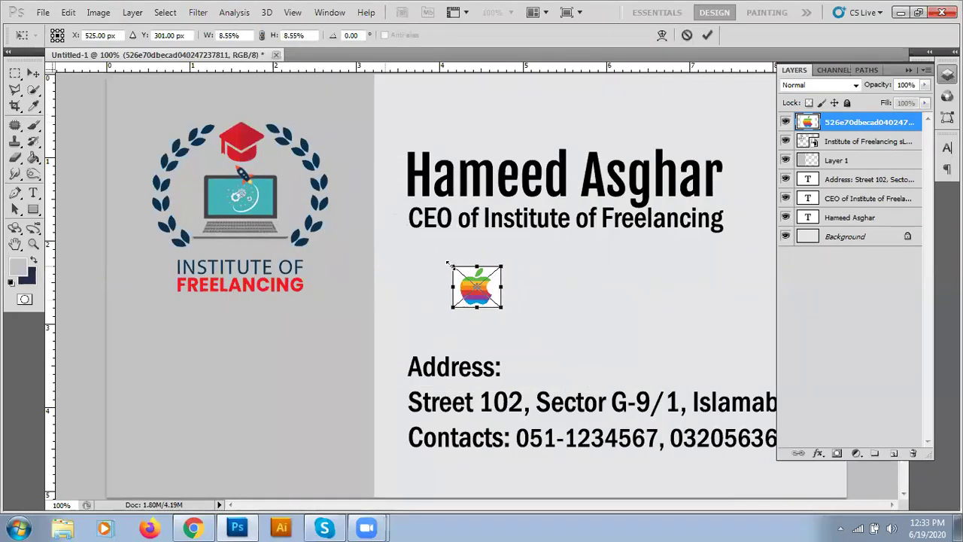
pyautogui.moveTo(454, 260); pyautogui.dragTo(437, 253)
pyautogui.moveTo(482, 305); pyautogui.dragTo(369, 305)
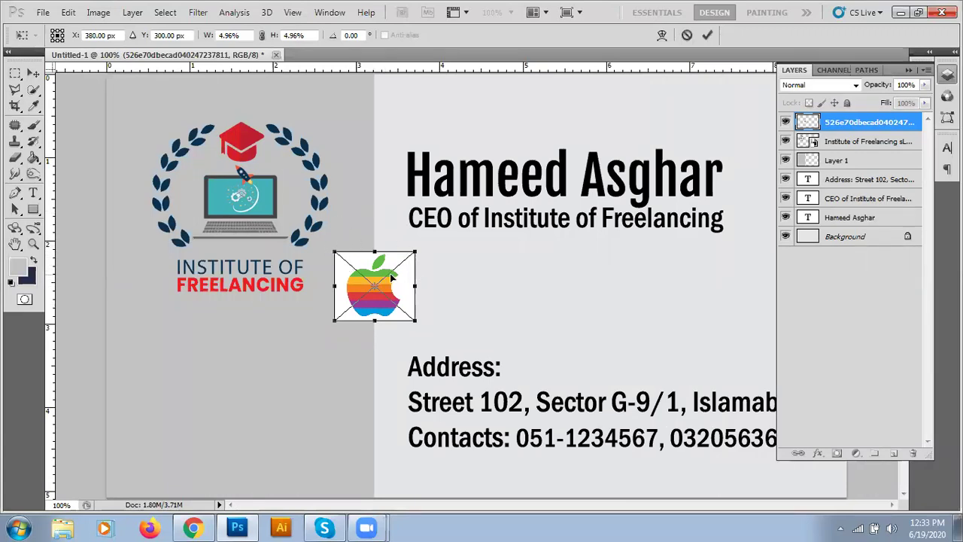
pyautogui.press('Return')
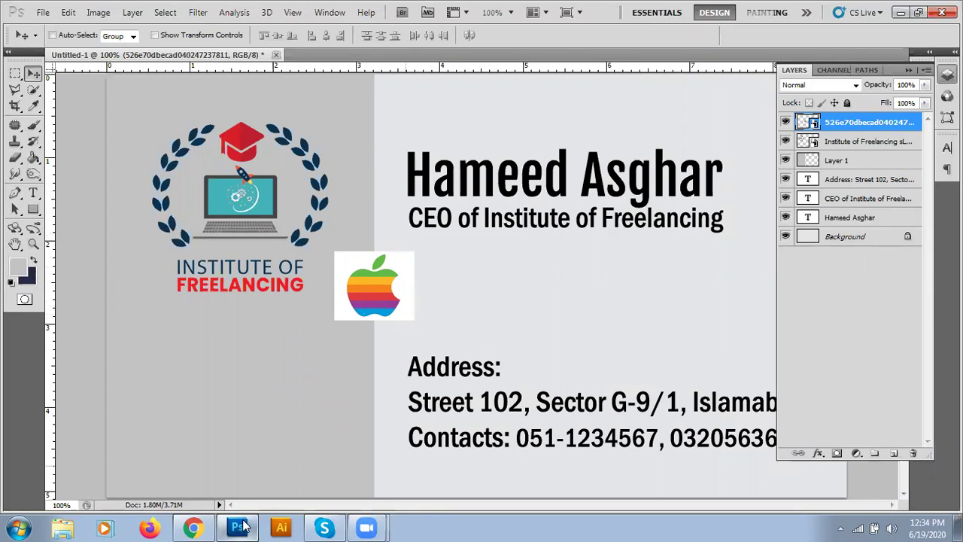
# - Back in Chrome's Apple logo results, filter them to transparent images
pyautogui.click(194, 527)
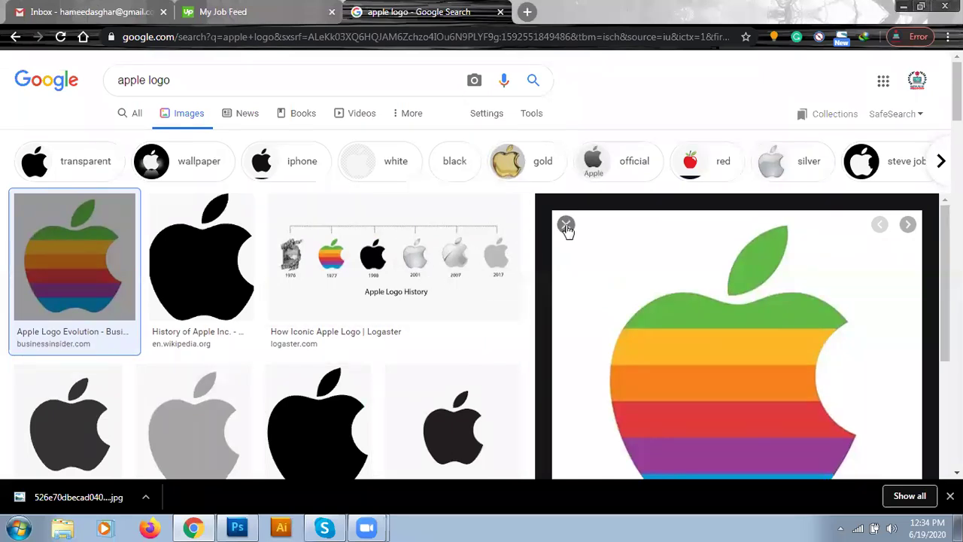
pyautogui.click(566, 224)
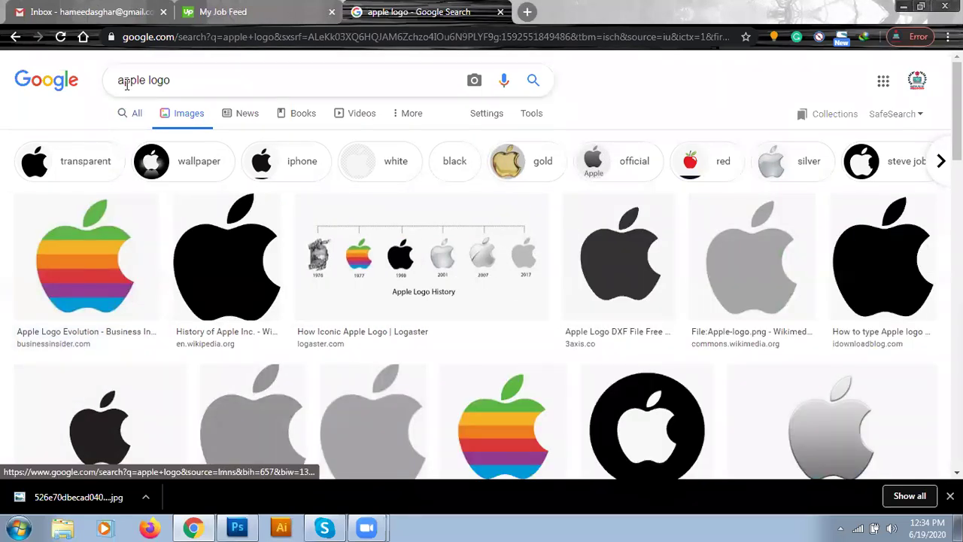
pyautogui.click(89, 165)
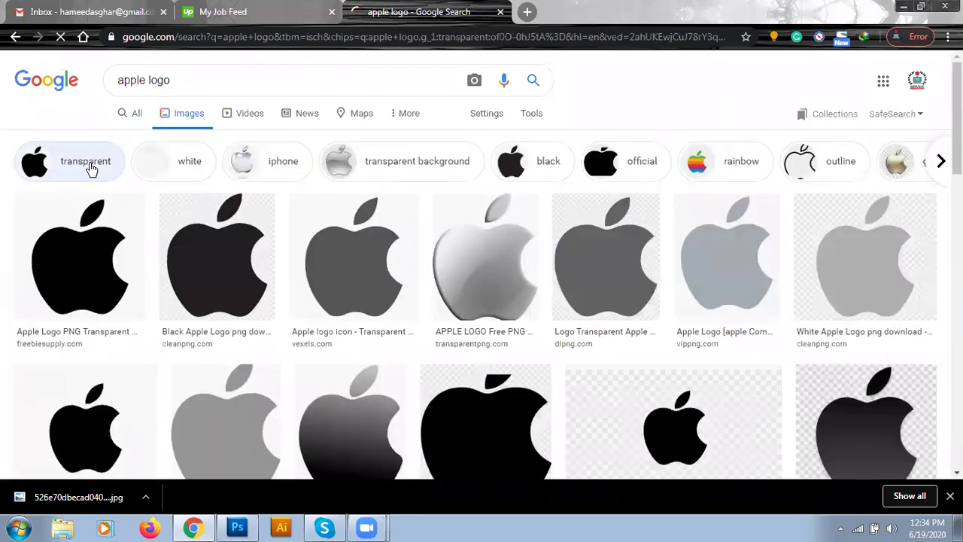
pyautogui.scroll(-2, 597, 267)
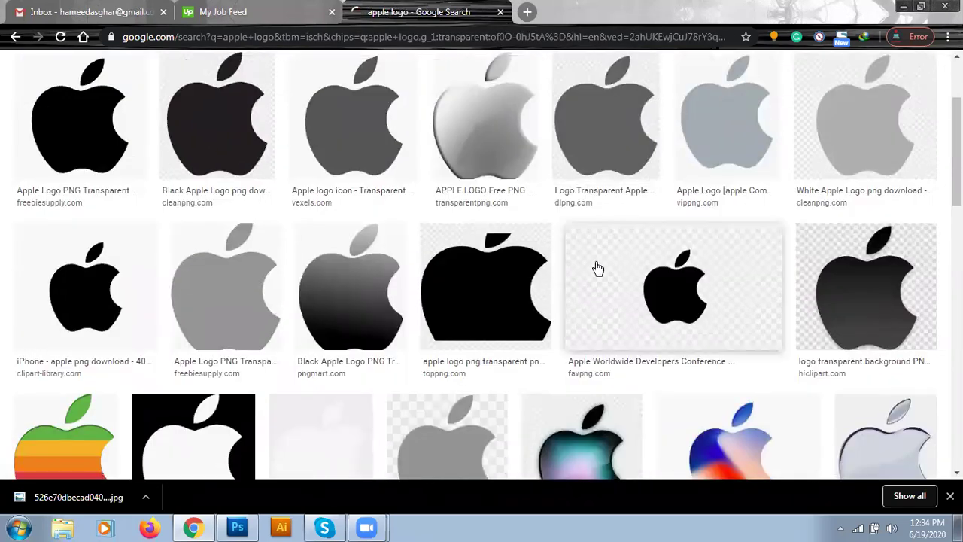
pyautogui.scroll(-3, 597, 268)
# - Preview the 400 × 400 transparent rainbow APPLE LOGO PNG and bring up its image options
pyautogui.click(63, 267)
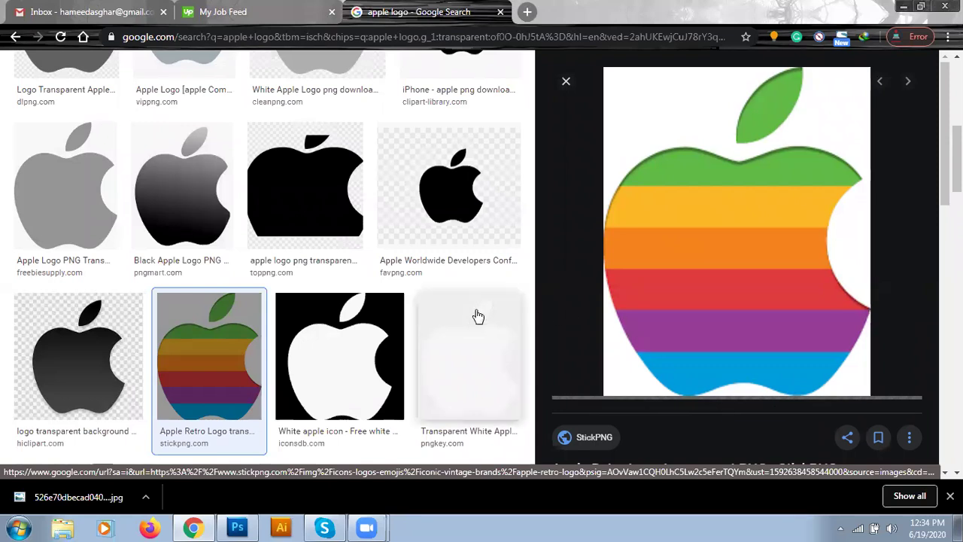
pyautogui.scroll(-3, 467, 312)
pyautogui.scroll(-9, 457, 308)
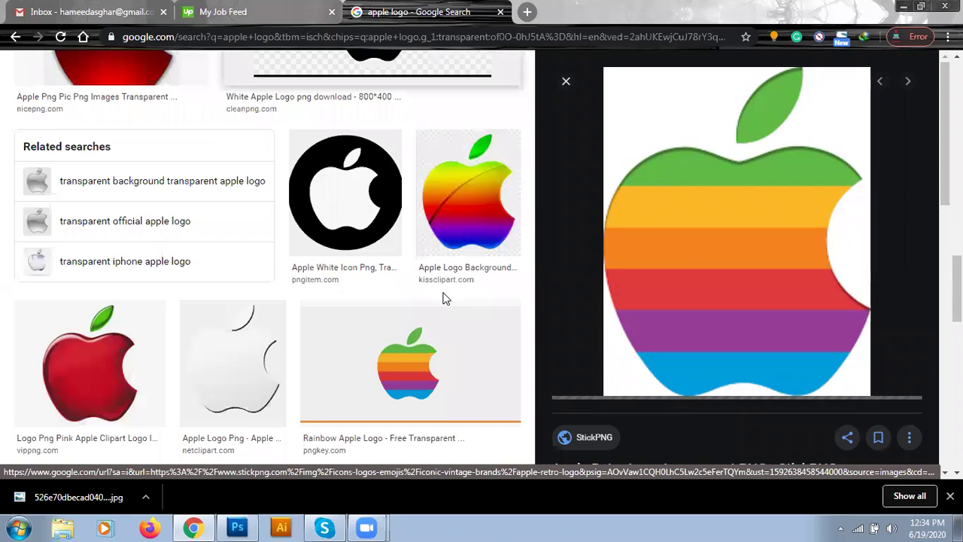
pyautogui.scroll(-3, 444, 297)
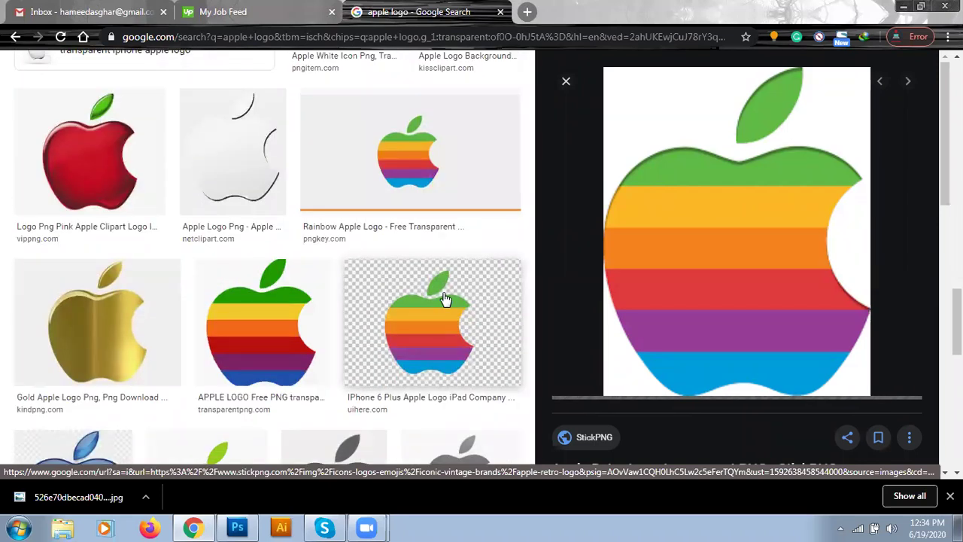
pyautogui.click(278, 332)
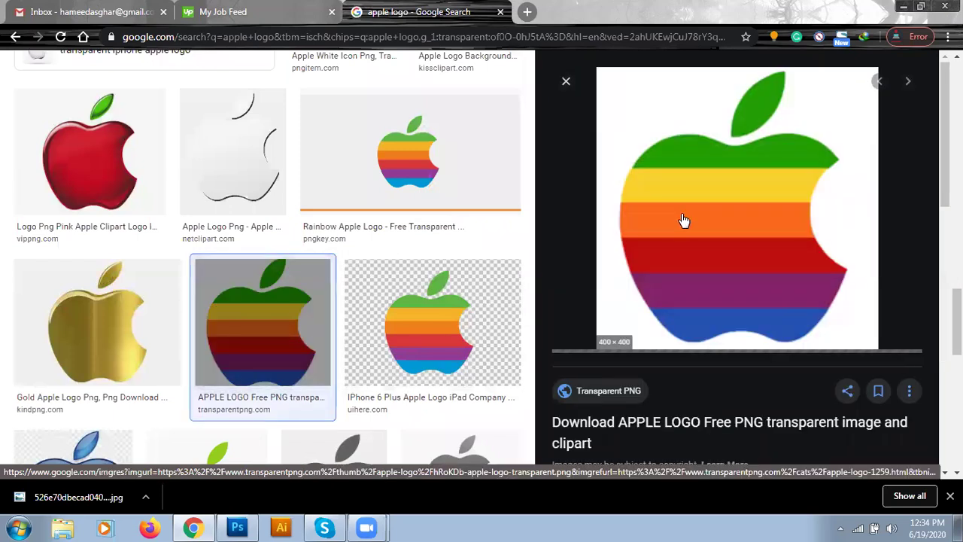
pyautogui.rightClick(668, 132)
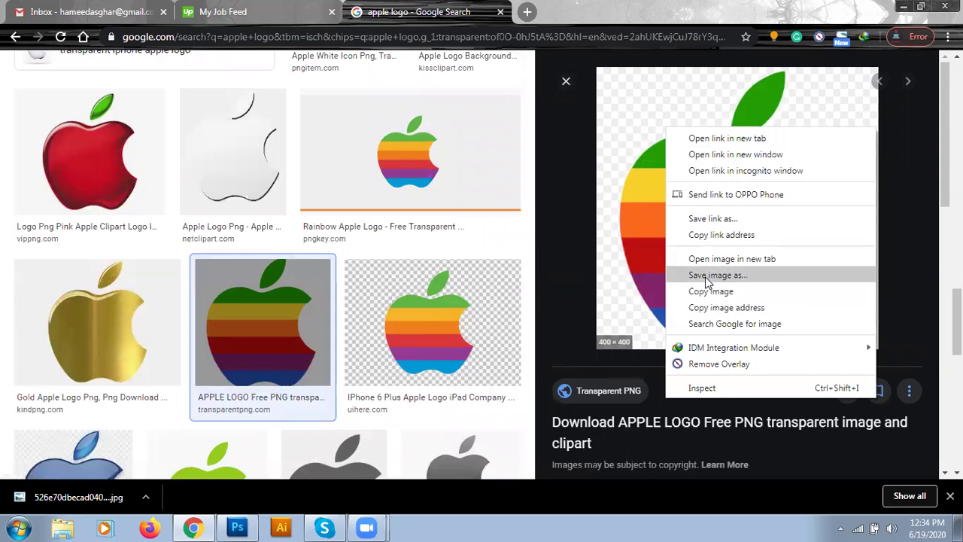
# - Save the transparent logo to the Desktop as hRoKDb-apple-logo-transparent.png
pyautogui.click(705, 275)
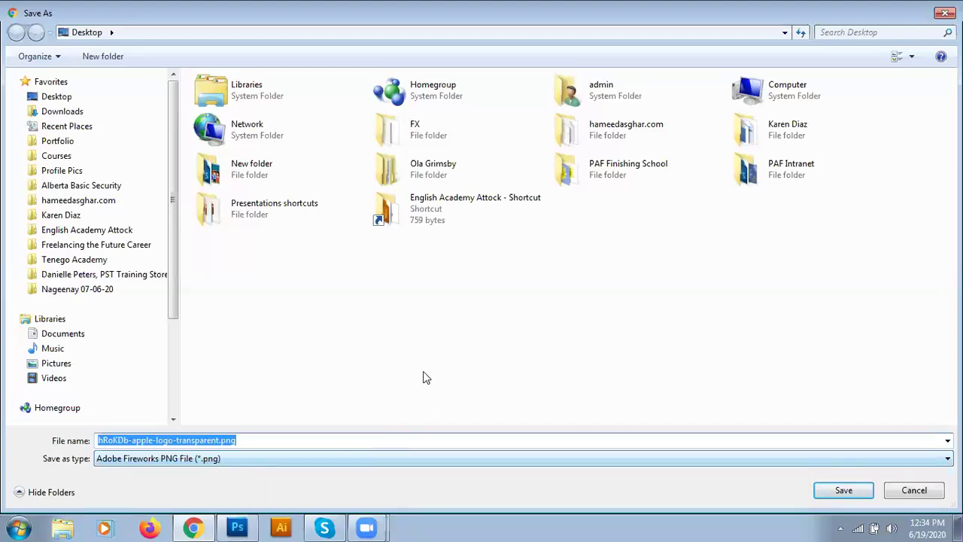
pyautogui.click(840, 492)
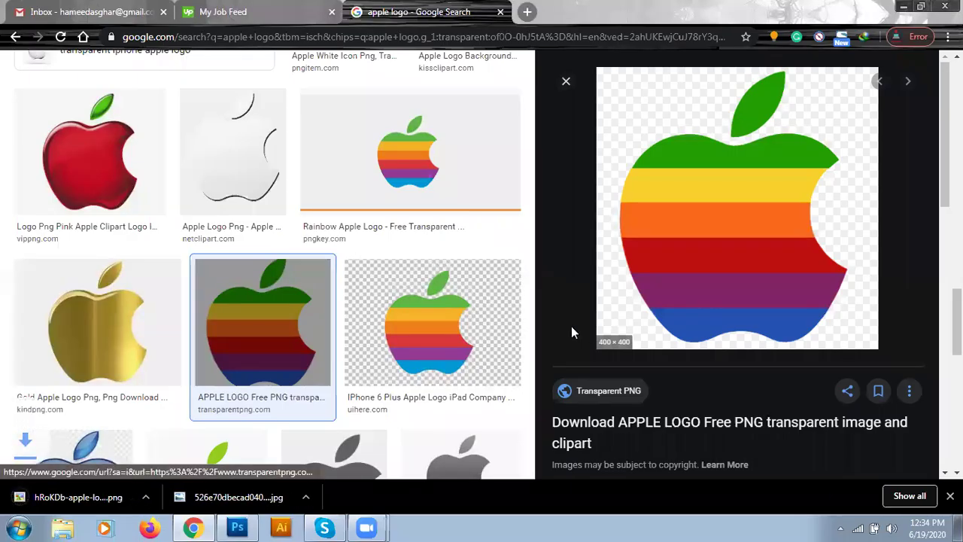
pyautogui.click(235, 526)
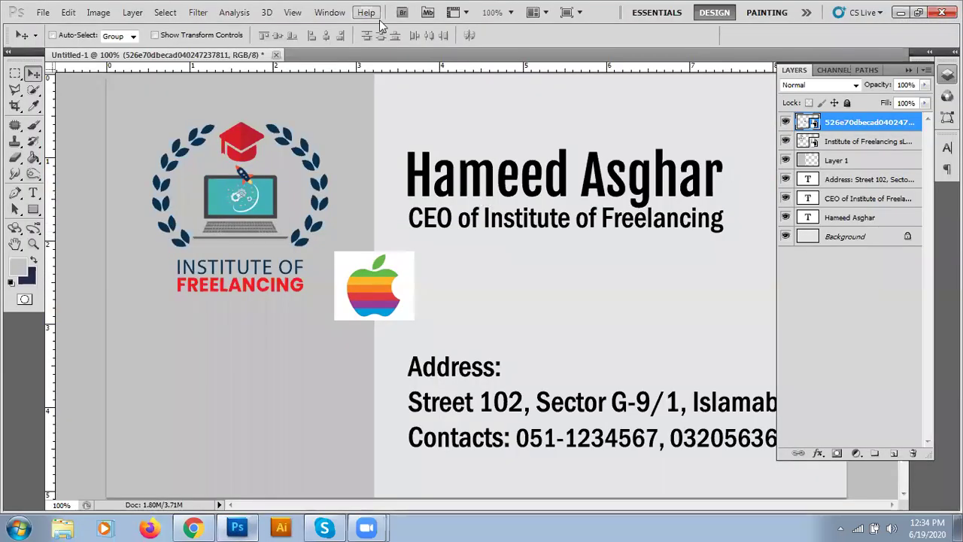
# - Place hRoKDb-apple-logo-transparent.png into the card
pyautogui.click(42, 12)
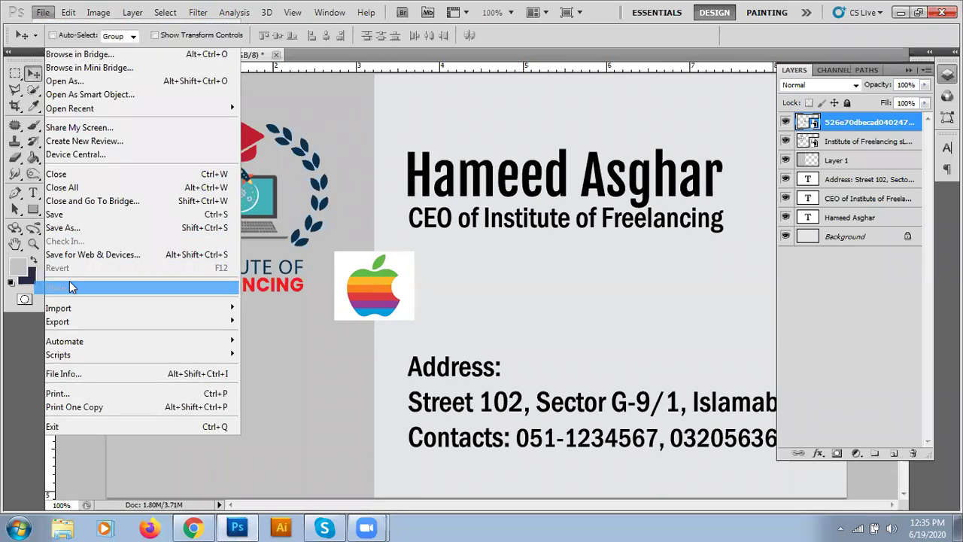
pyautogui.click(68, 286)
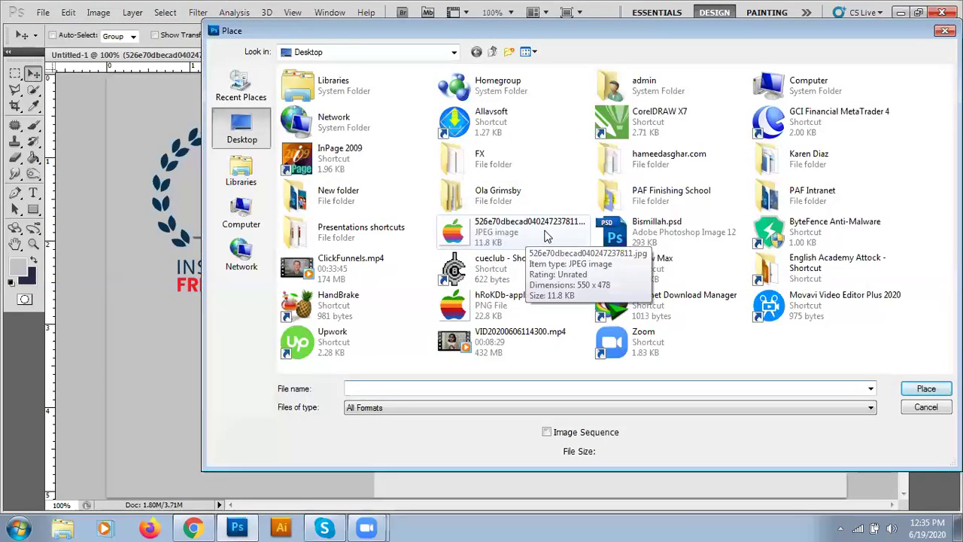
pyautogui.click(482, 314)
pyautogui.click(926, 389)
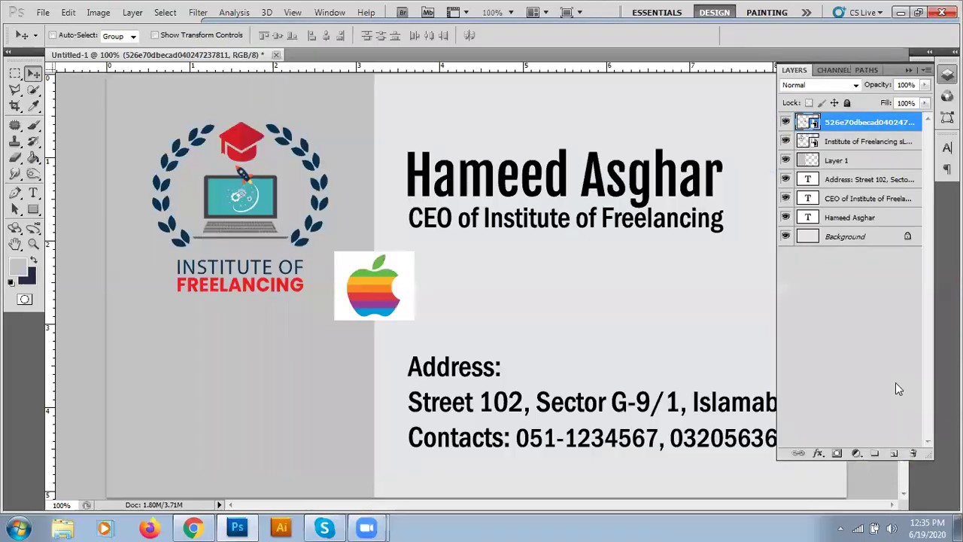
# - Shrink the transparent apple, set it beside the Address heading, and zoom in to compare
pyautogui.moveTo(265, 83); pyautogui.dragTo(401, 288)
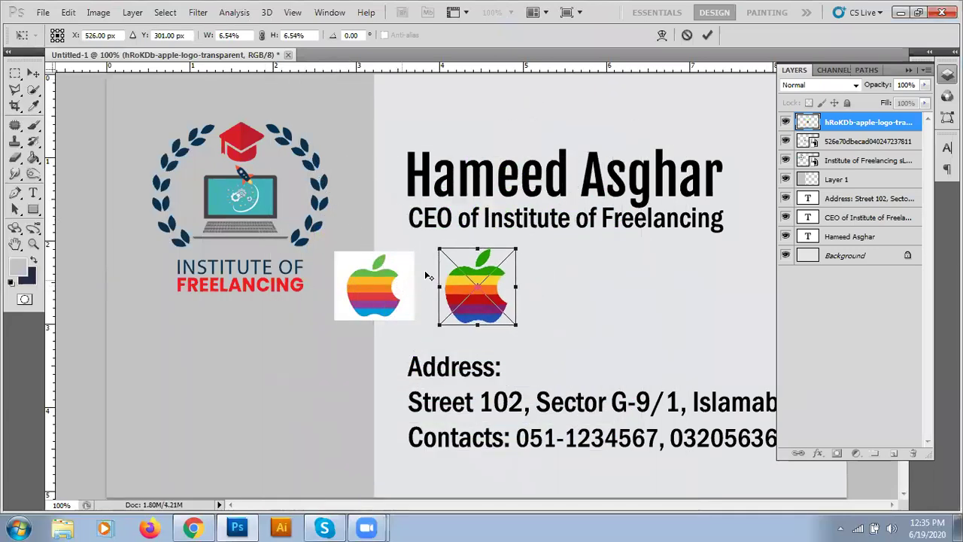
pyautogui.moveTo(439, 249); pyautogui.dragTo(445, 255)
pyautogui.moveTo(463, 292); pyautogui.dragTo(359, 353)
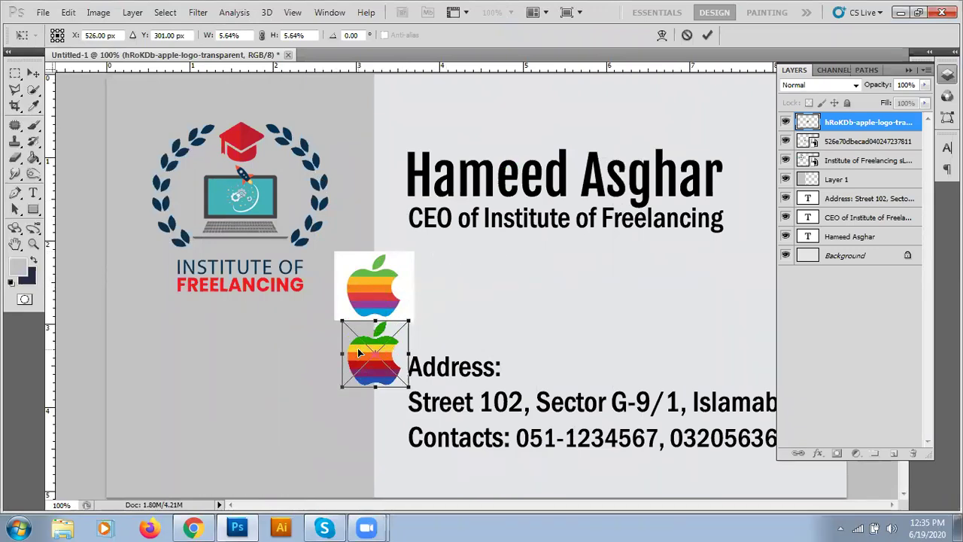
pyautogui.press('Return')
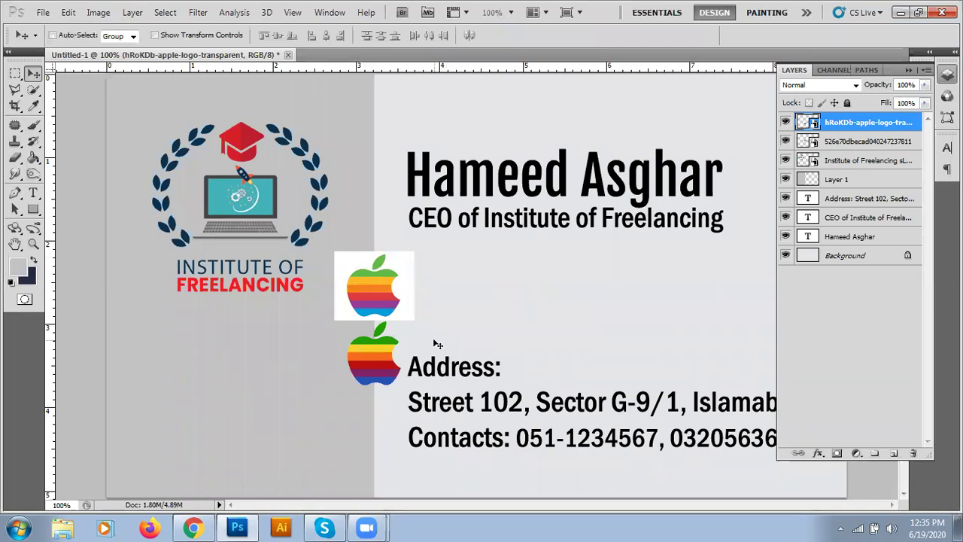
pyautogui.hotkey('ctrl', '+')
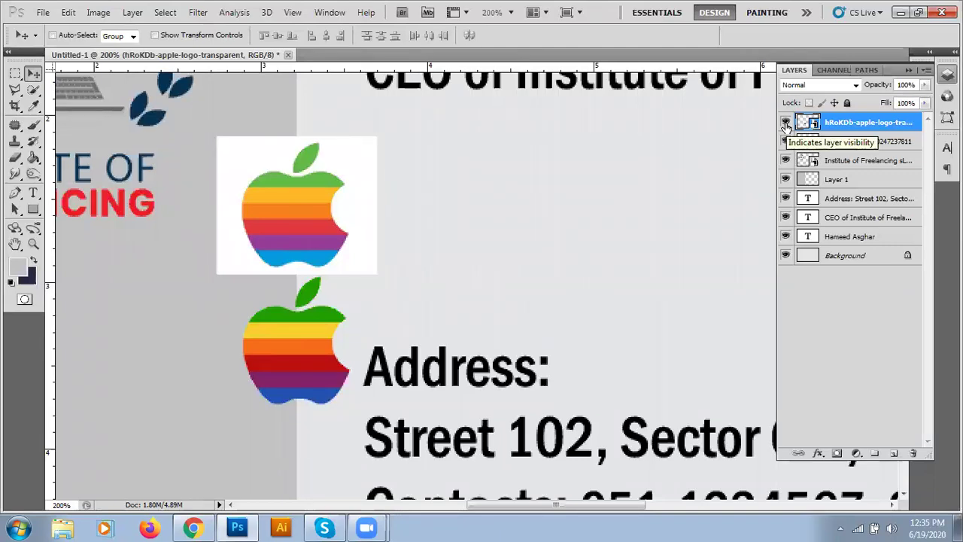
# - Compare the two apple layers, then hide and delete the white-backed 526e70… layer
pyautogui.click(785, 122)
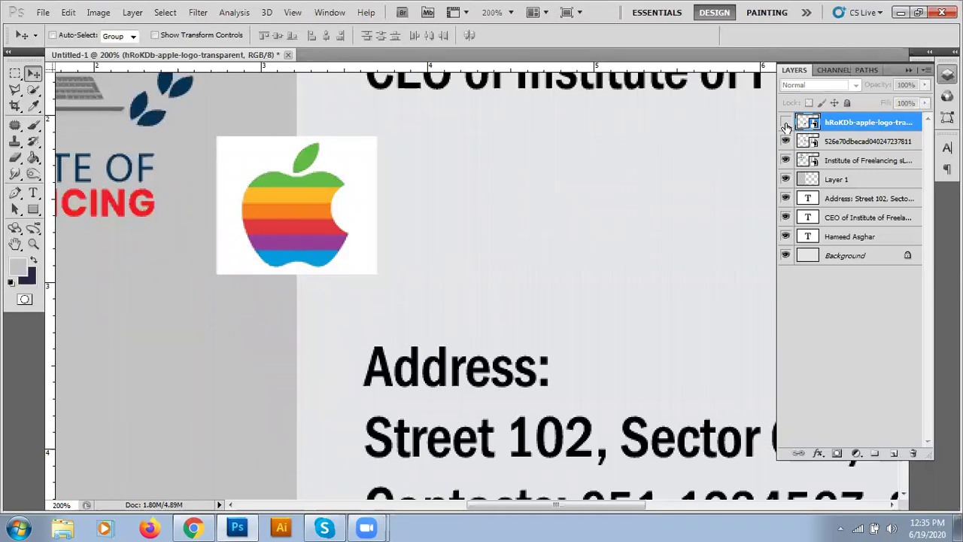
pyautogui.click(786, 124)
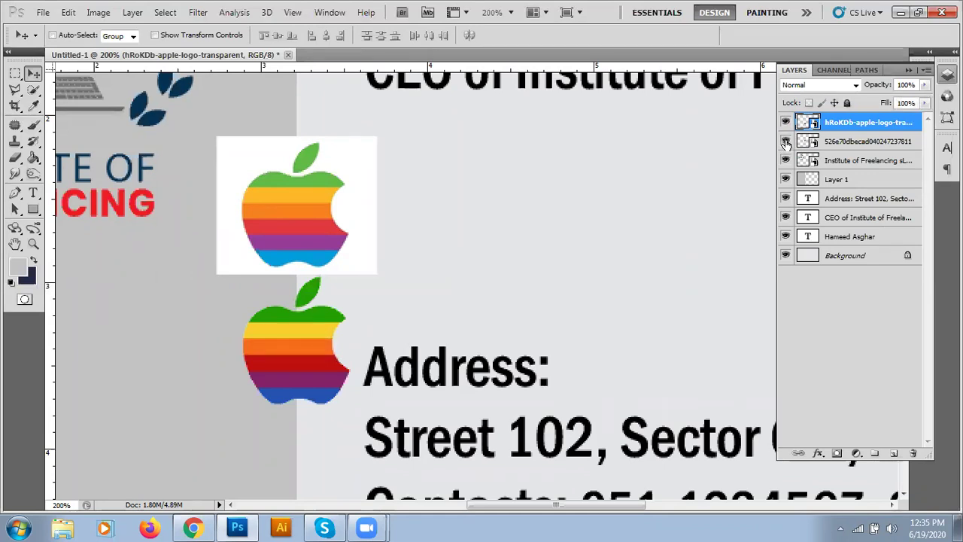
pyautogui.click(786, 142)
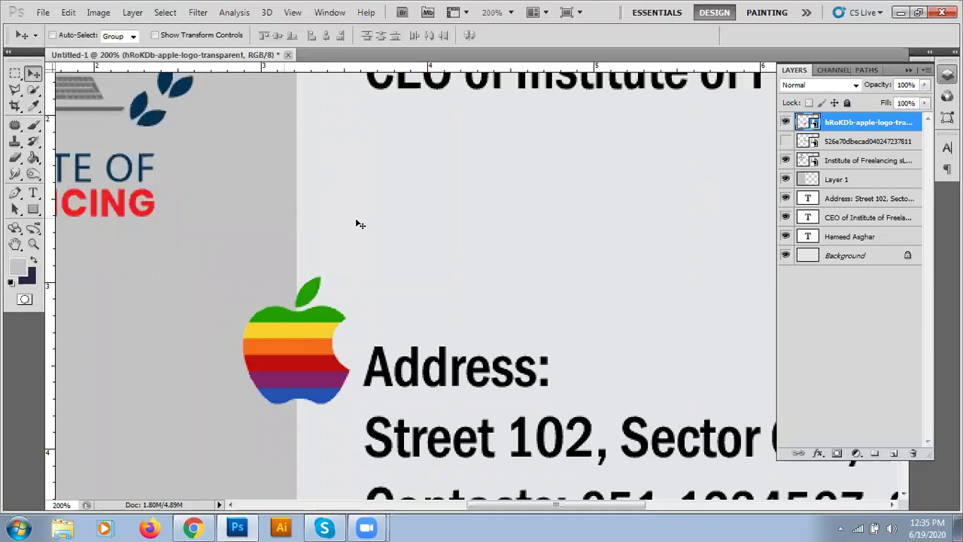
pyautogui.click(867, 143)
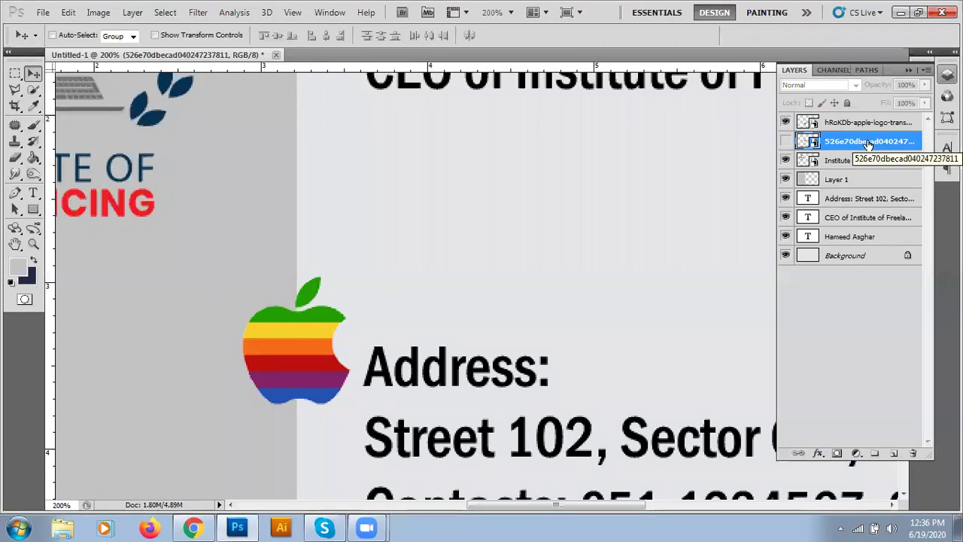
pyautogui.click(912, 454)
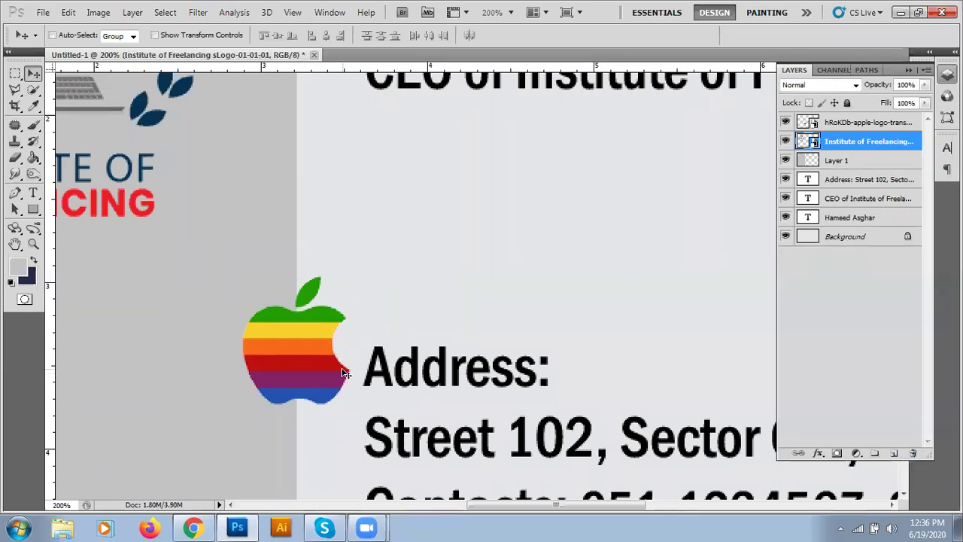
# - Zoom out to the full card and nudge the Institute of Freelancing logo a few pixels left
pyautogui.hscroll(1, 344, 373)
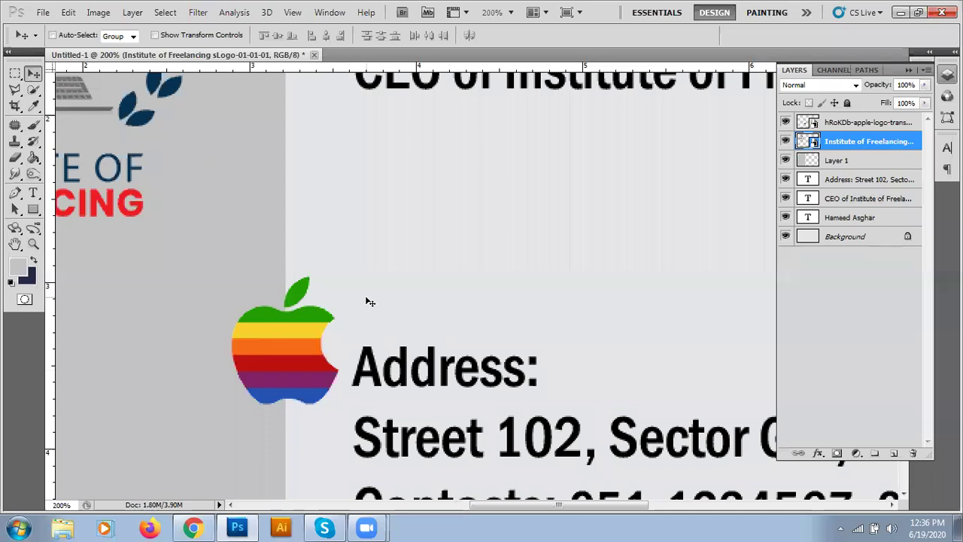
pyautogui.hotkey('ctrl', '-')
pyautogui.hotkey('ctrl', '-')
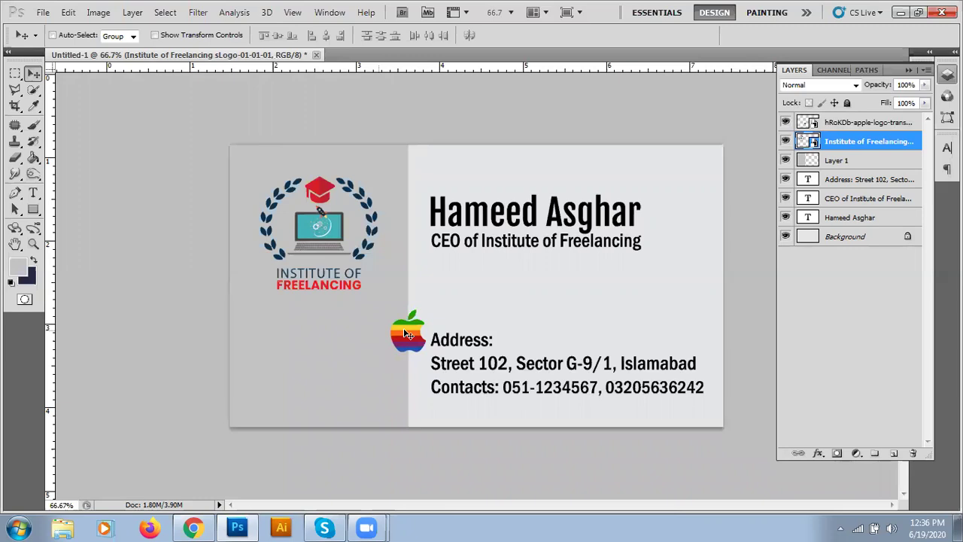
pyautogui.moveTo(404, 334)
pyautogui.mouseDown()
pyautogui.moveTo(379, 337)
pyautogui.moveTo(403, 335)
pyautogui.mouseUp()
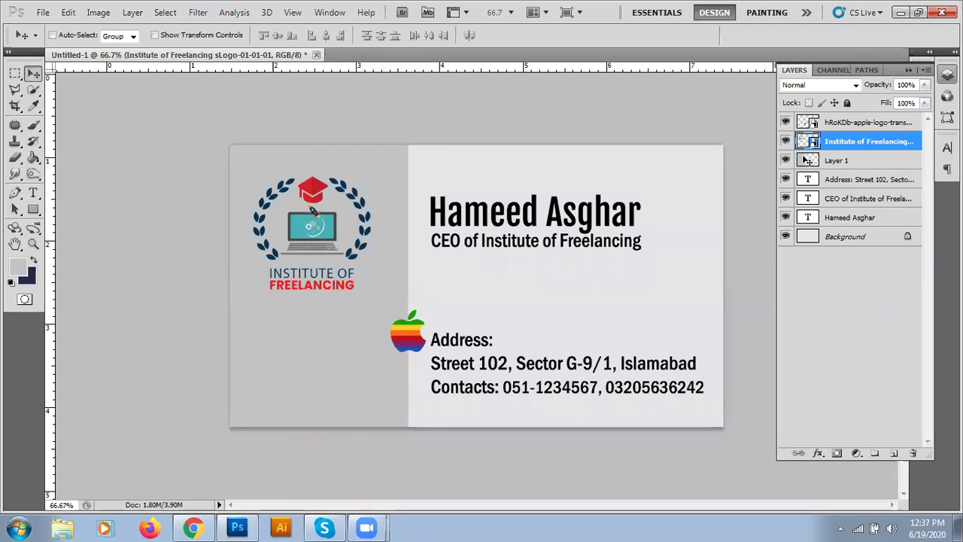
# - Move the transparent apple under the institute logo and add two duplicate apples to its right
pyautogui.click(845, 124)
pyautogui.moveTo(412, 336); pyautogui.dragTo(277, 325)
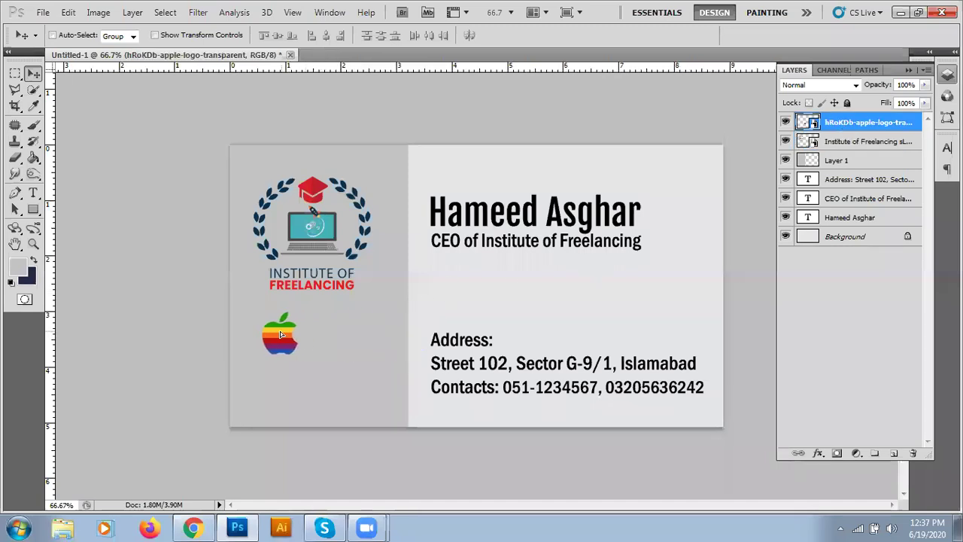
pyautogui.moveTo(866, 125); pyautogui.dragTo(894, 453)
pyautogui.moveTo(337, 328); pyautogui.dragTo(345, 326)
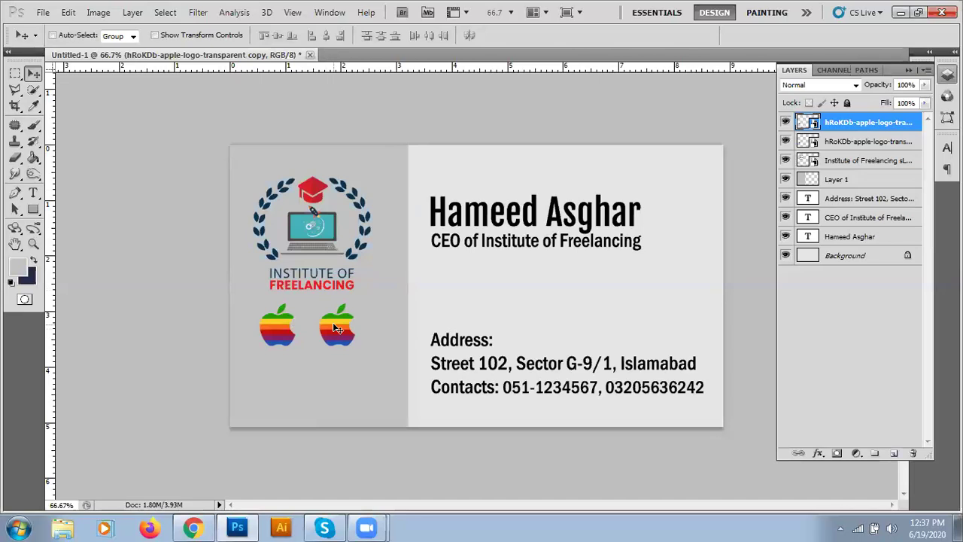
pyautogui.moveTo(865, 124); pyautogui.dragTo(894, 453)
pyautogui.moveTo(319, 349); pyautogui.dragTo(389, 336)
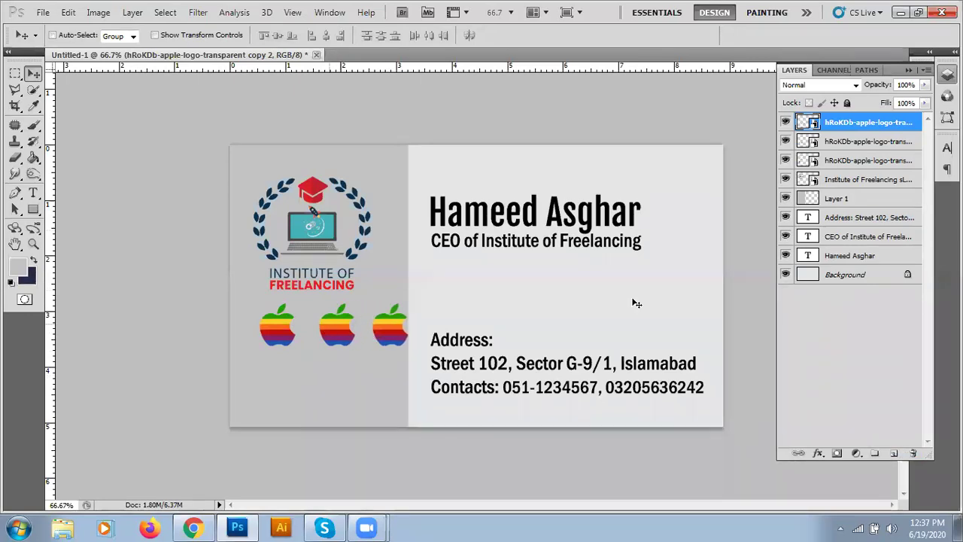
# - Nudge the middle and third apples left so the three are evenly spaced
pyautogui.click(854, 141)
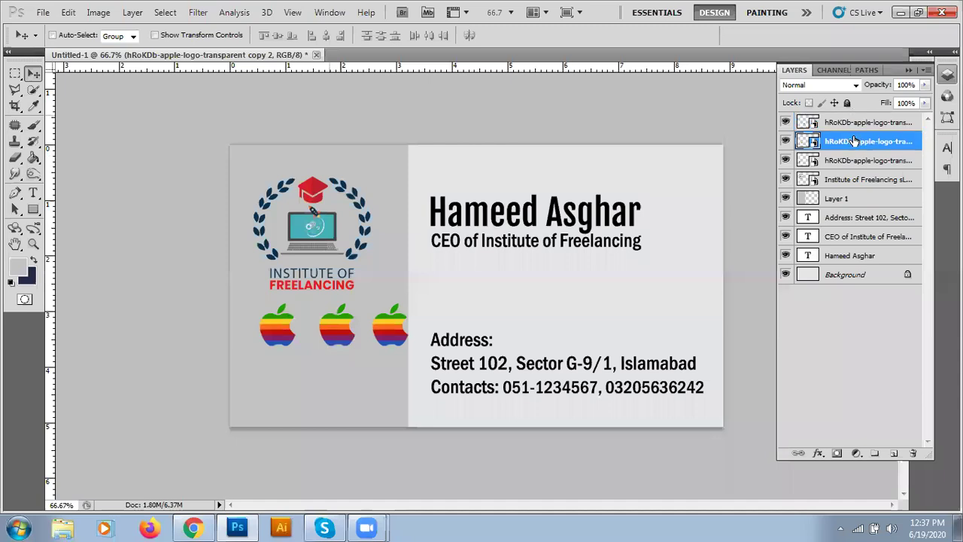
pyautogui.press('Left')
pyautogui.press('Left')
pyautogui.press('Left')
pyautogui.press('Left')
pyautogui.press('Left')
pyautogui.press('Left')
pyautogui.press('Left')
pyautogui.press('Left')
pyautogui.press('Left')
pyautogui.press('Left')
pyautogui.press('Left')
pyautogui.press('Left')
pyautogui.press('Left')
pyautogui.press('Left')
pyautogui.press('Left')
pyautogui.press('Left')
pyautogui.press('Left')
pyautogui.press('Left')
pyautogui.press('Left')
pyautogui.press('Left')
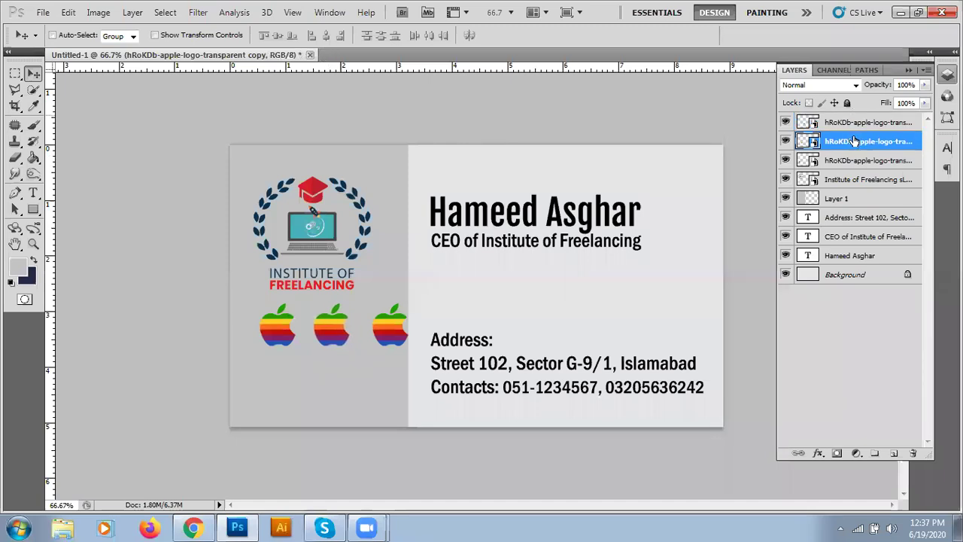
pyautogui.click(849, 122)
pyautogui.press('Left')
pyautogui.press('Left')
pyautogui.press('Left')
pyautogui.press('Left')
pyautogui.press('Left')
pyautogui.press('Left')
pyautogui.press('Left')
pyautogui.press('Left')
pyautogui.press('Left')
pyautogui.press('Left')
pyautogui.press('Left')
pyautogui.press('Left')
pyautogui.press('Left')
pyautogui.press('Left')
pyautogui.press('Left')
pyautogui.press('Left')
pyautogui.press('Left')
pyautogui.press('Left')
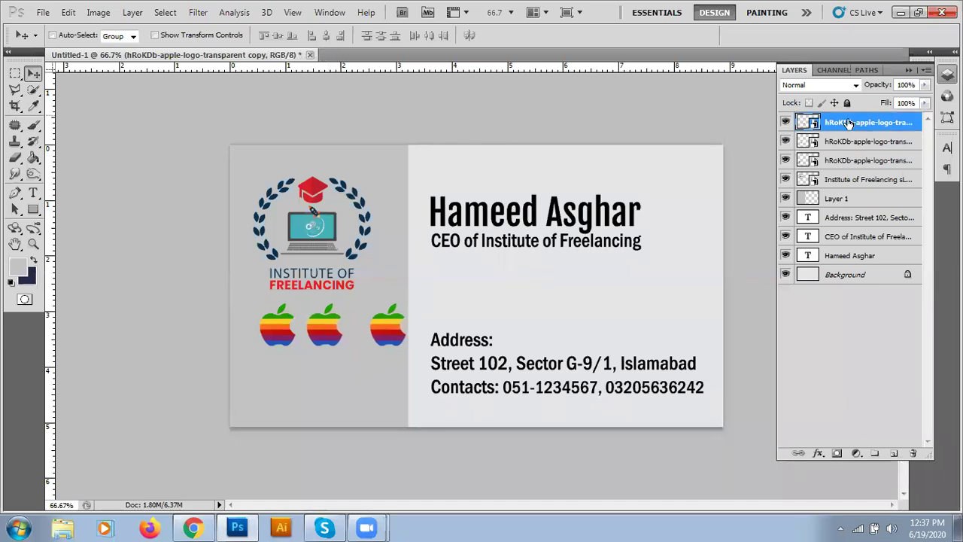
pyautogui.press('Left')
pyautogui.press('Left')
pyautogui.press('Left')
pyautogui.press('Left')
pyautogui.press('Left')
pyautogui.press('Left')
pyautogui.press('Left')
pyautogui.press('Left')
pyautogui.press('Left')
pyautogui.press('Left')
pyautogui.press('Left')
pyautogui.press('Left')
pyautogui.press('Left')
pyautogui.press('Left')
pyautogui.press('Left')
pyautogui.press('Left')
pyautogui.press('Left')
pyautogui.press('Left')
pyautogui.press('Left')
pyautogui.press('Left')
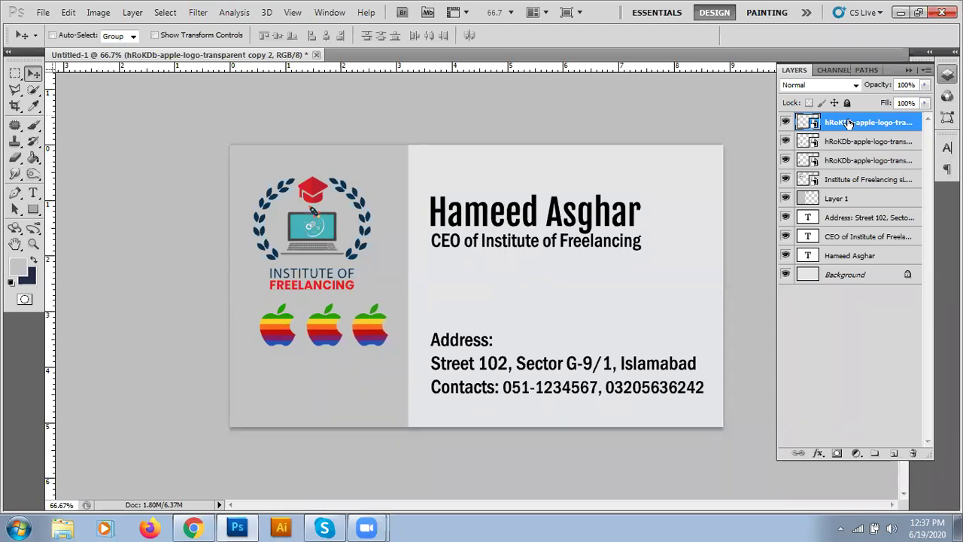